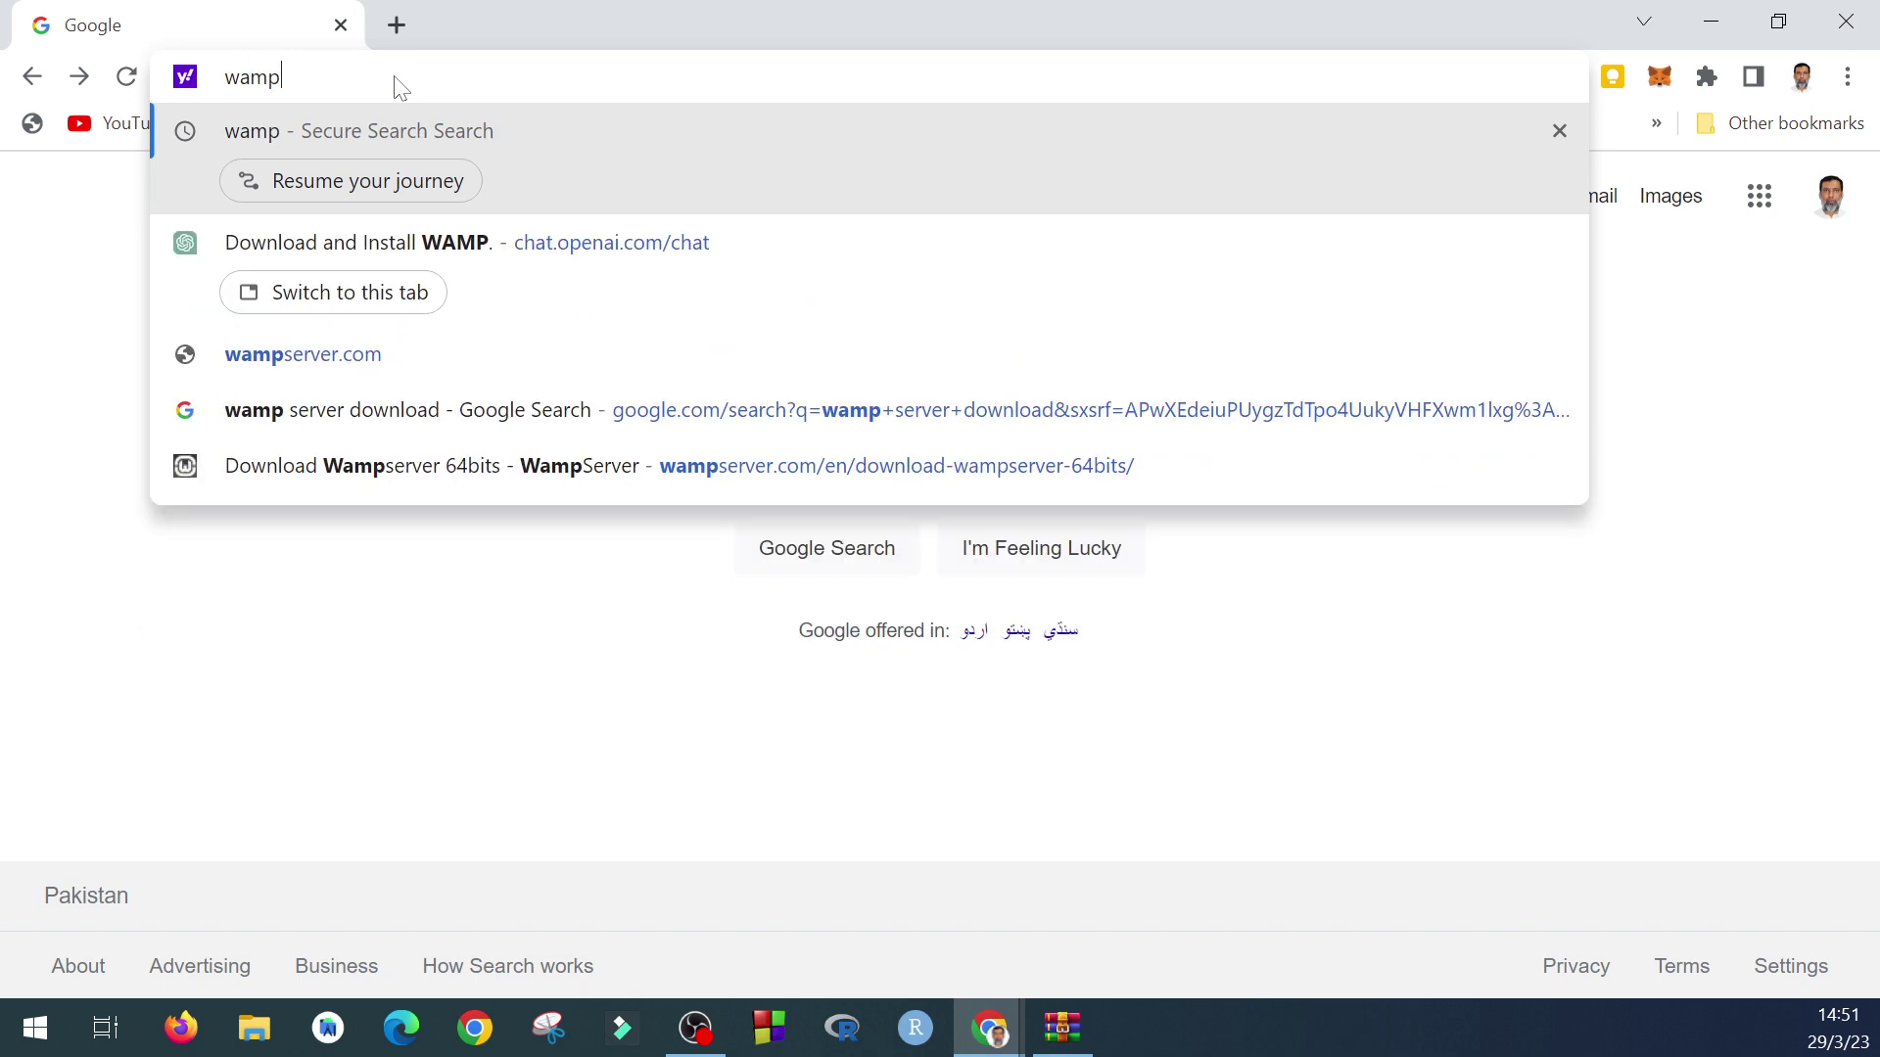
Step: Open the WampServer website at wampserver.com/en
text(vers)
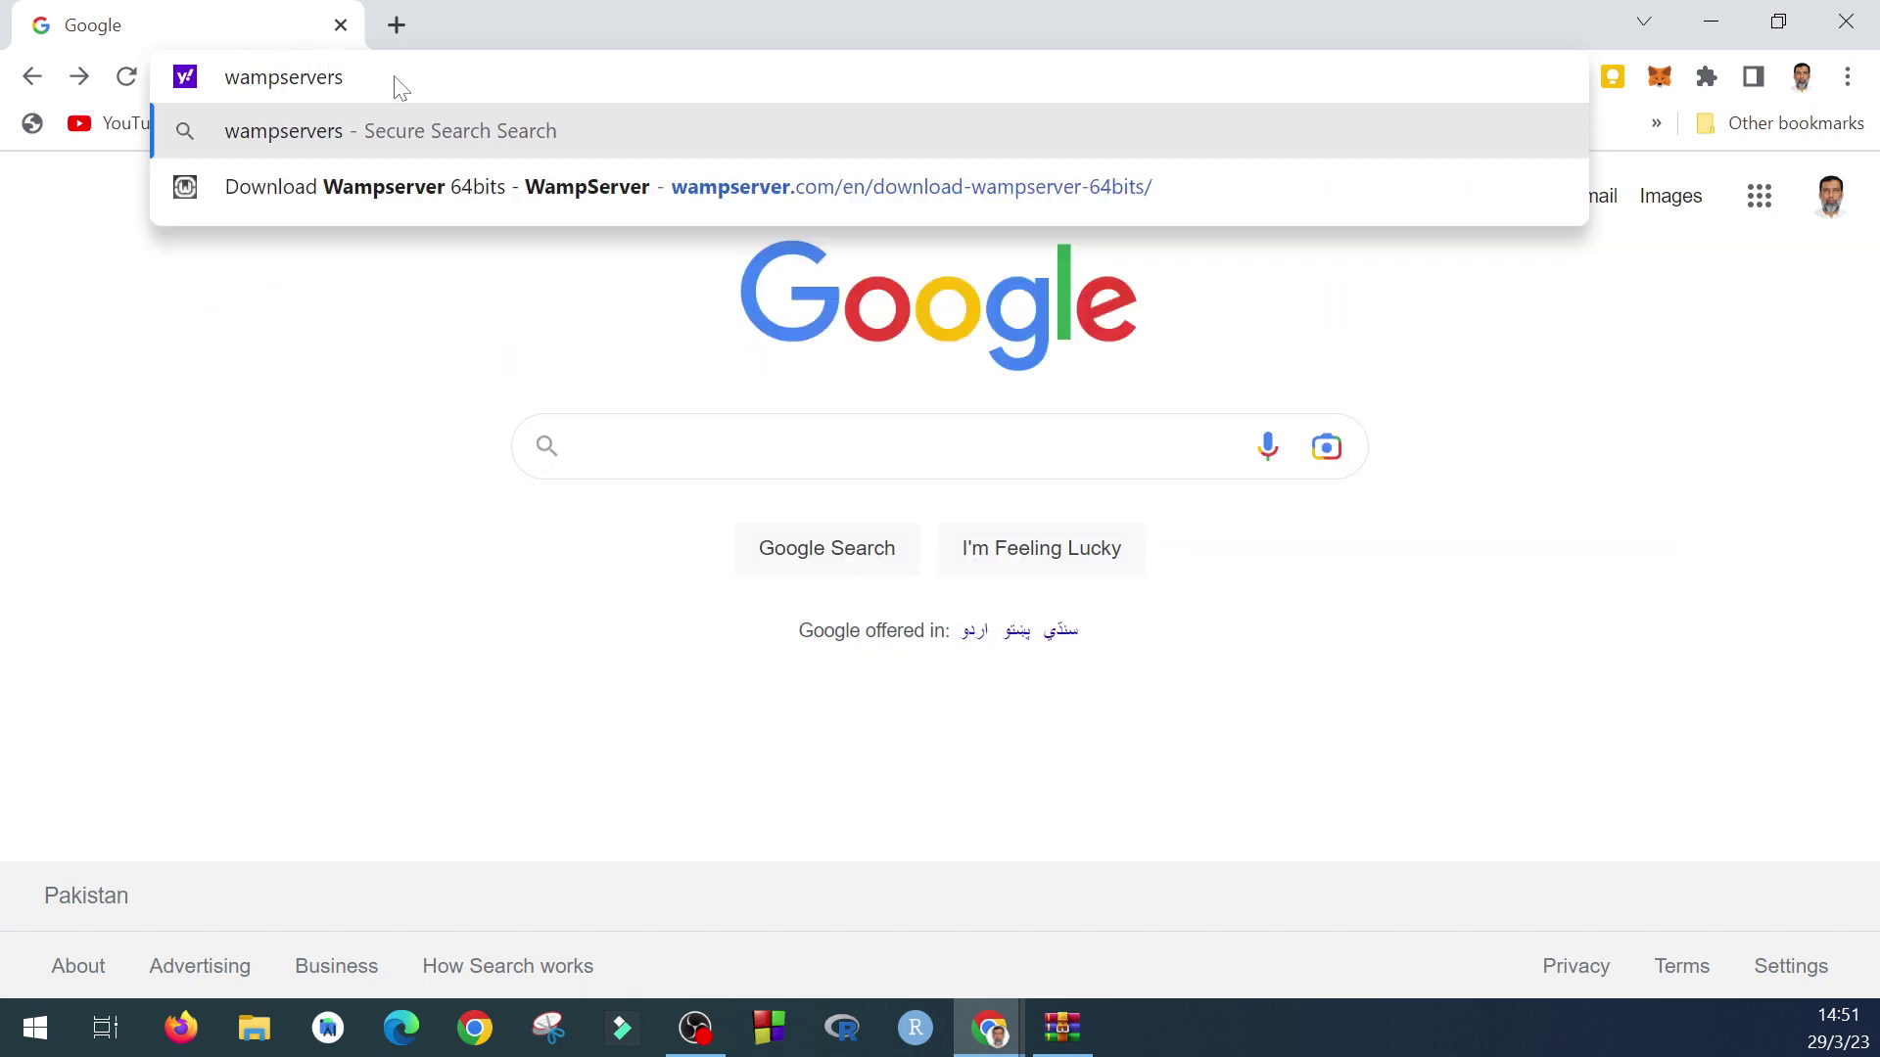
key(BackSpace)
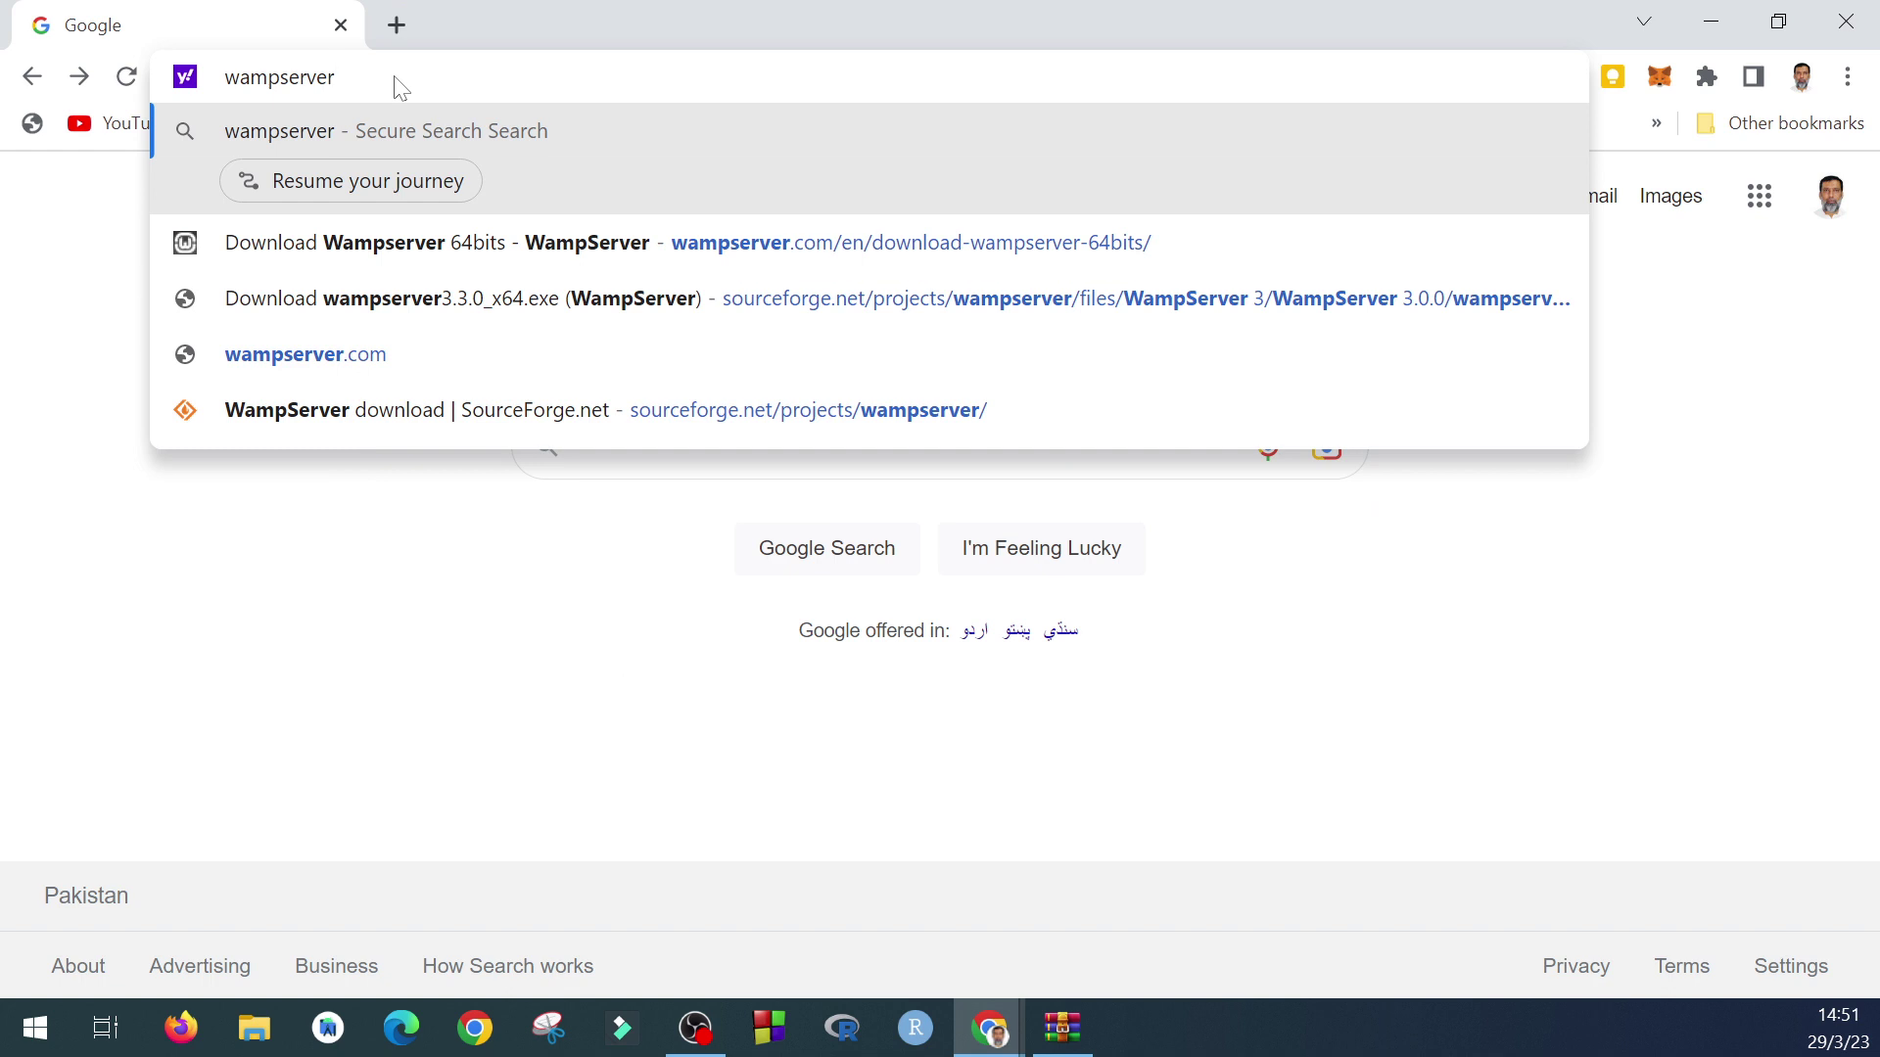
text(.com/en)
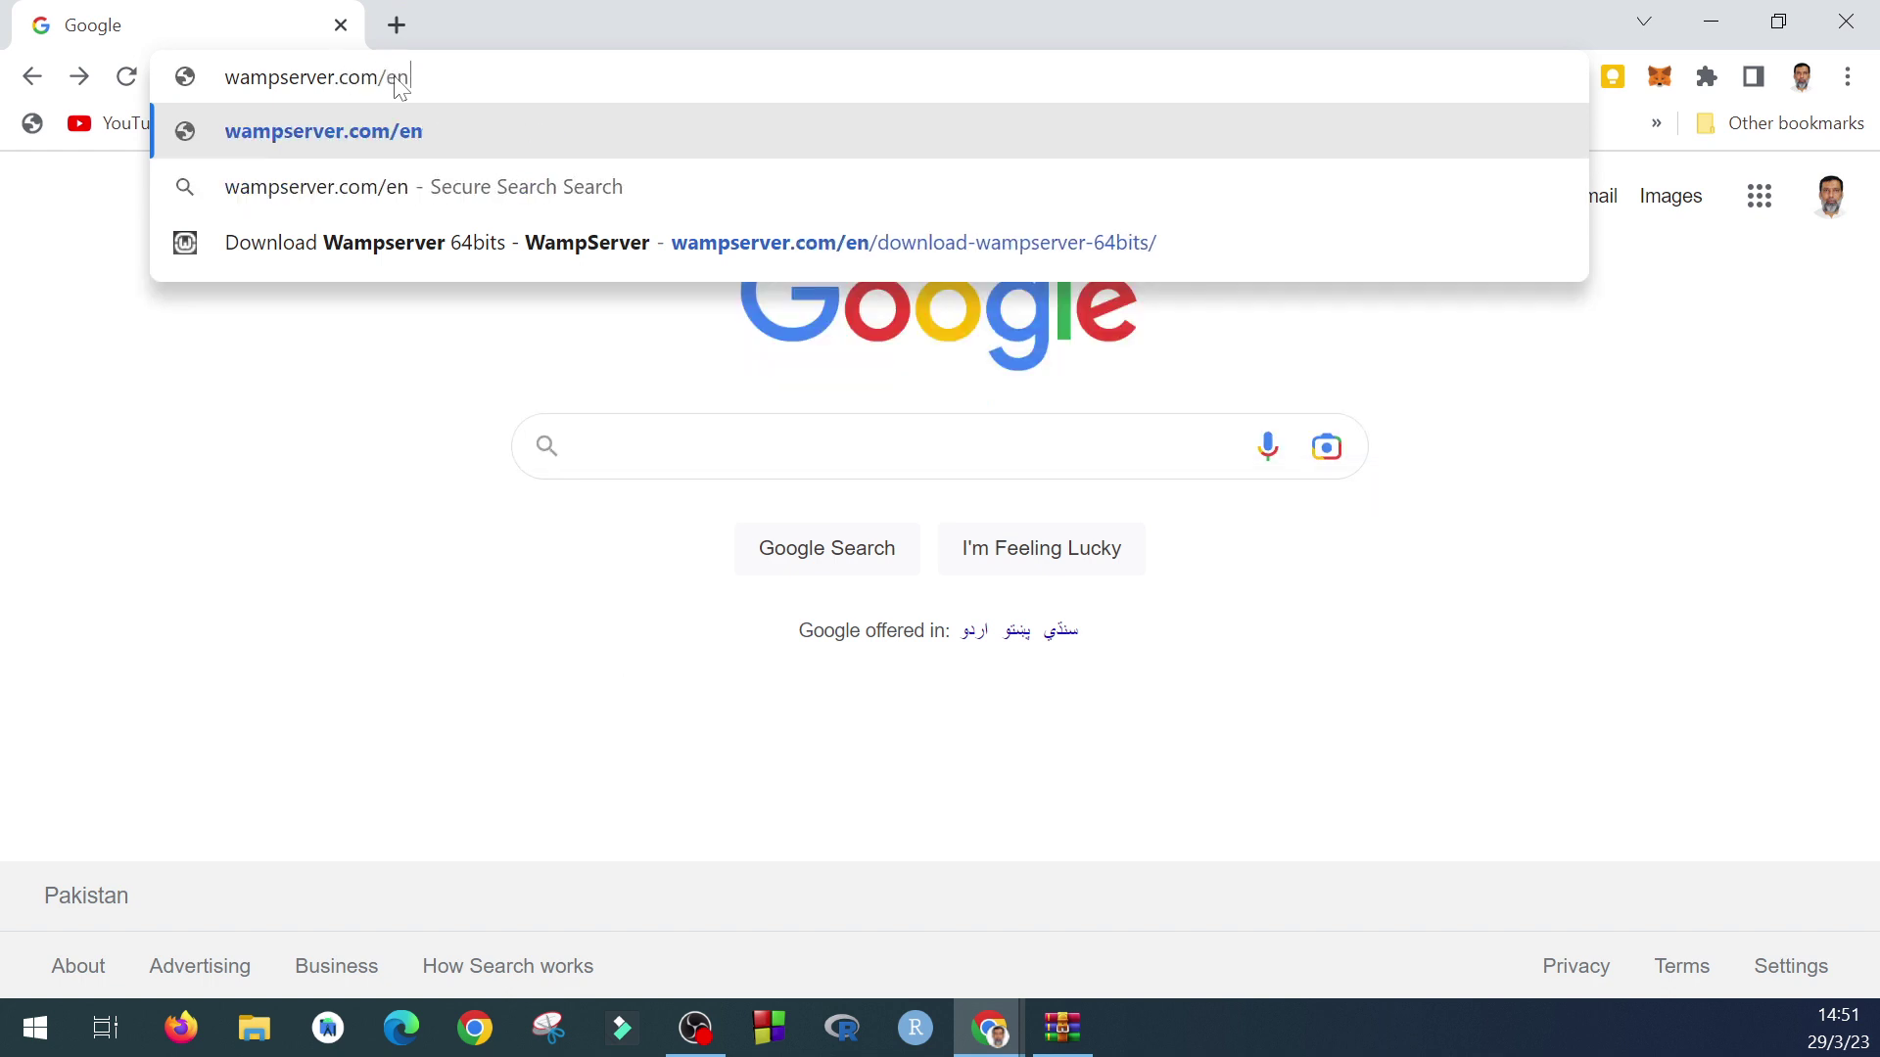
key(Return)
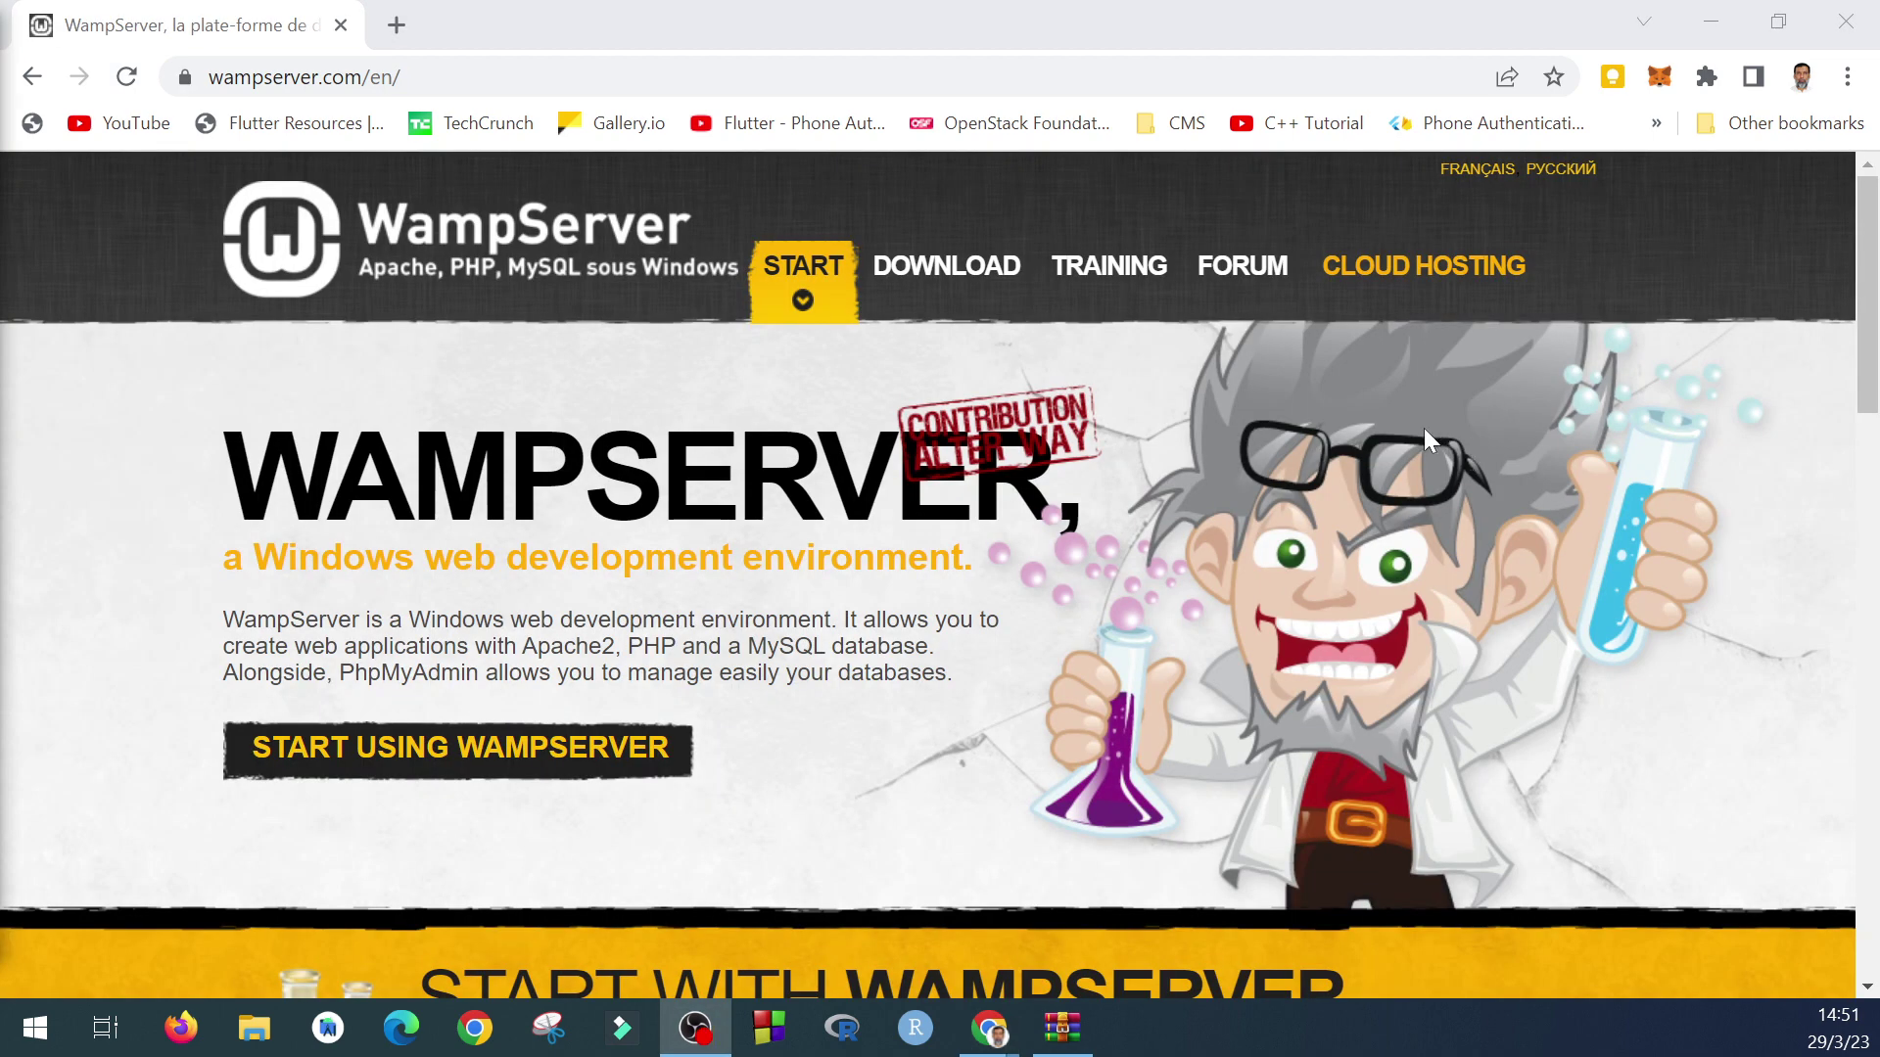
Step: Go to the site's downloads and start the direct download of WampServer 64 bits (x64), skipping the contact form
click(957, 285)
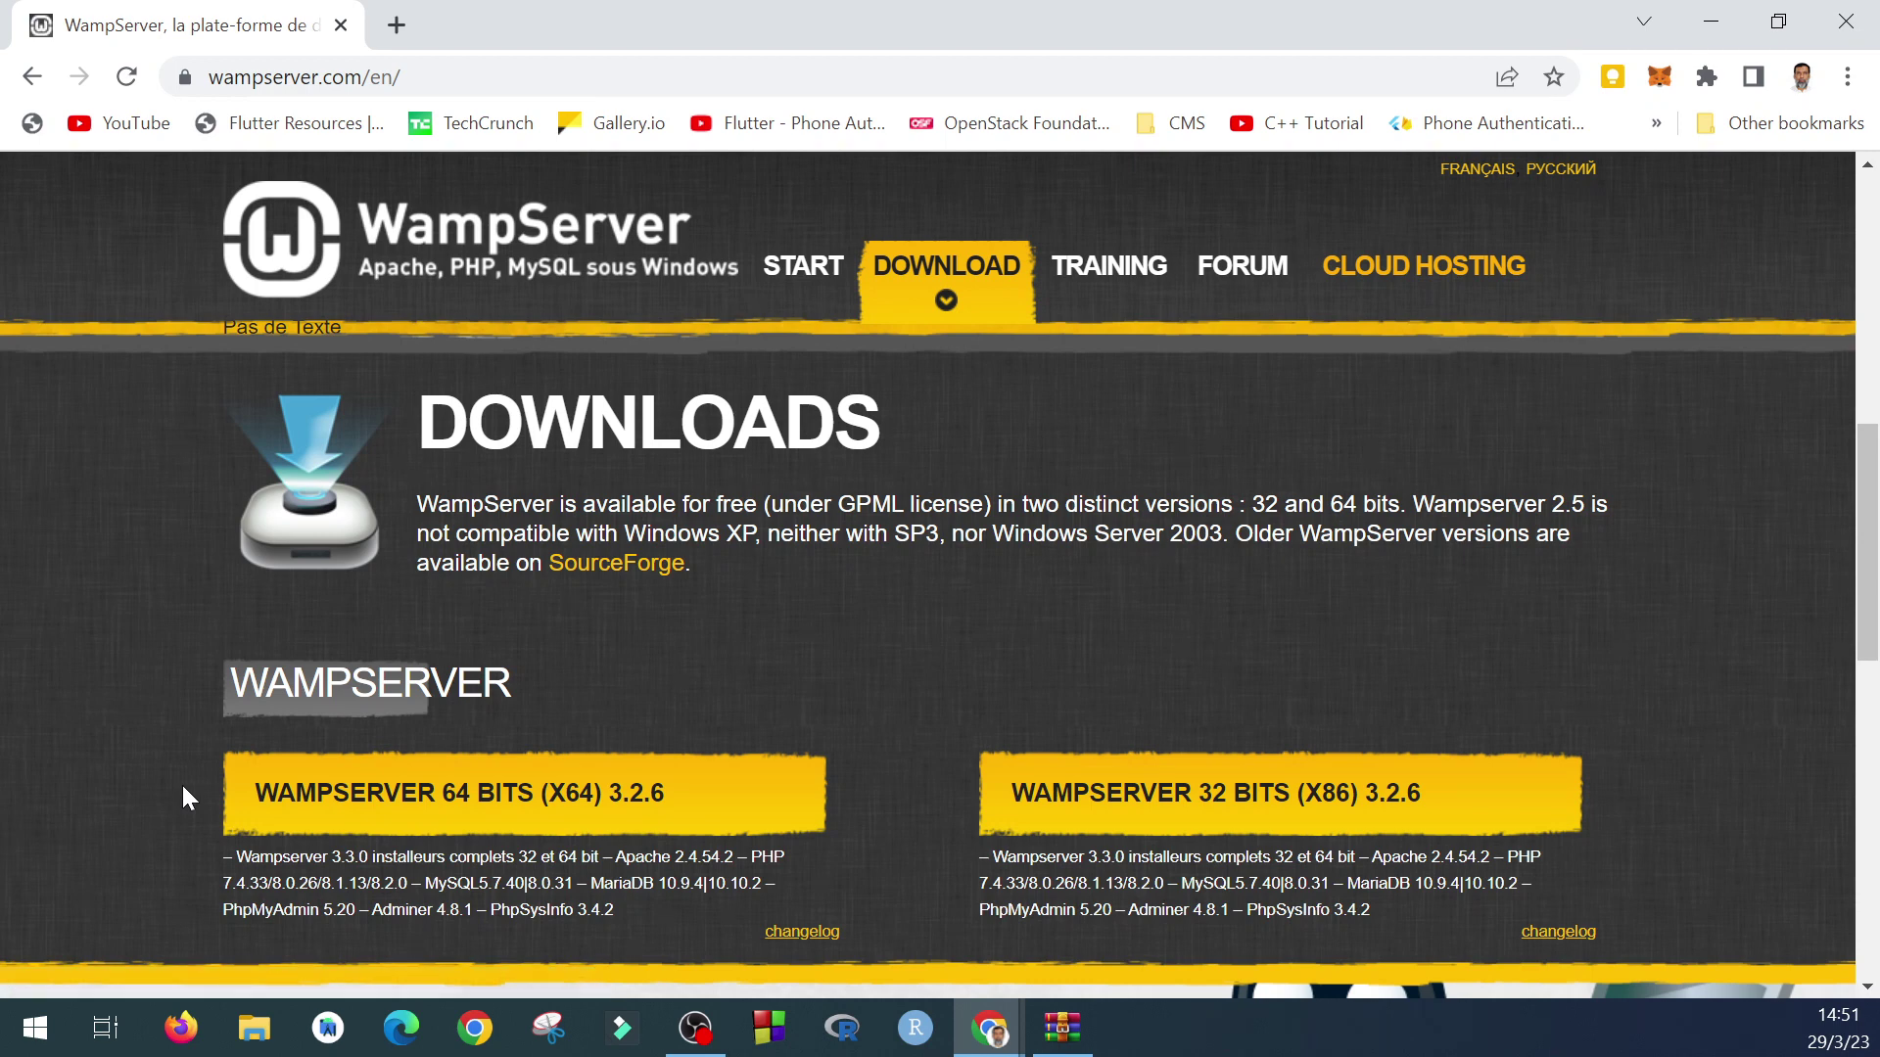
scroll(180, 783, down, 1)
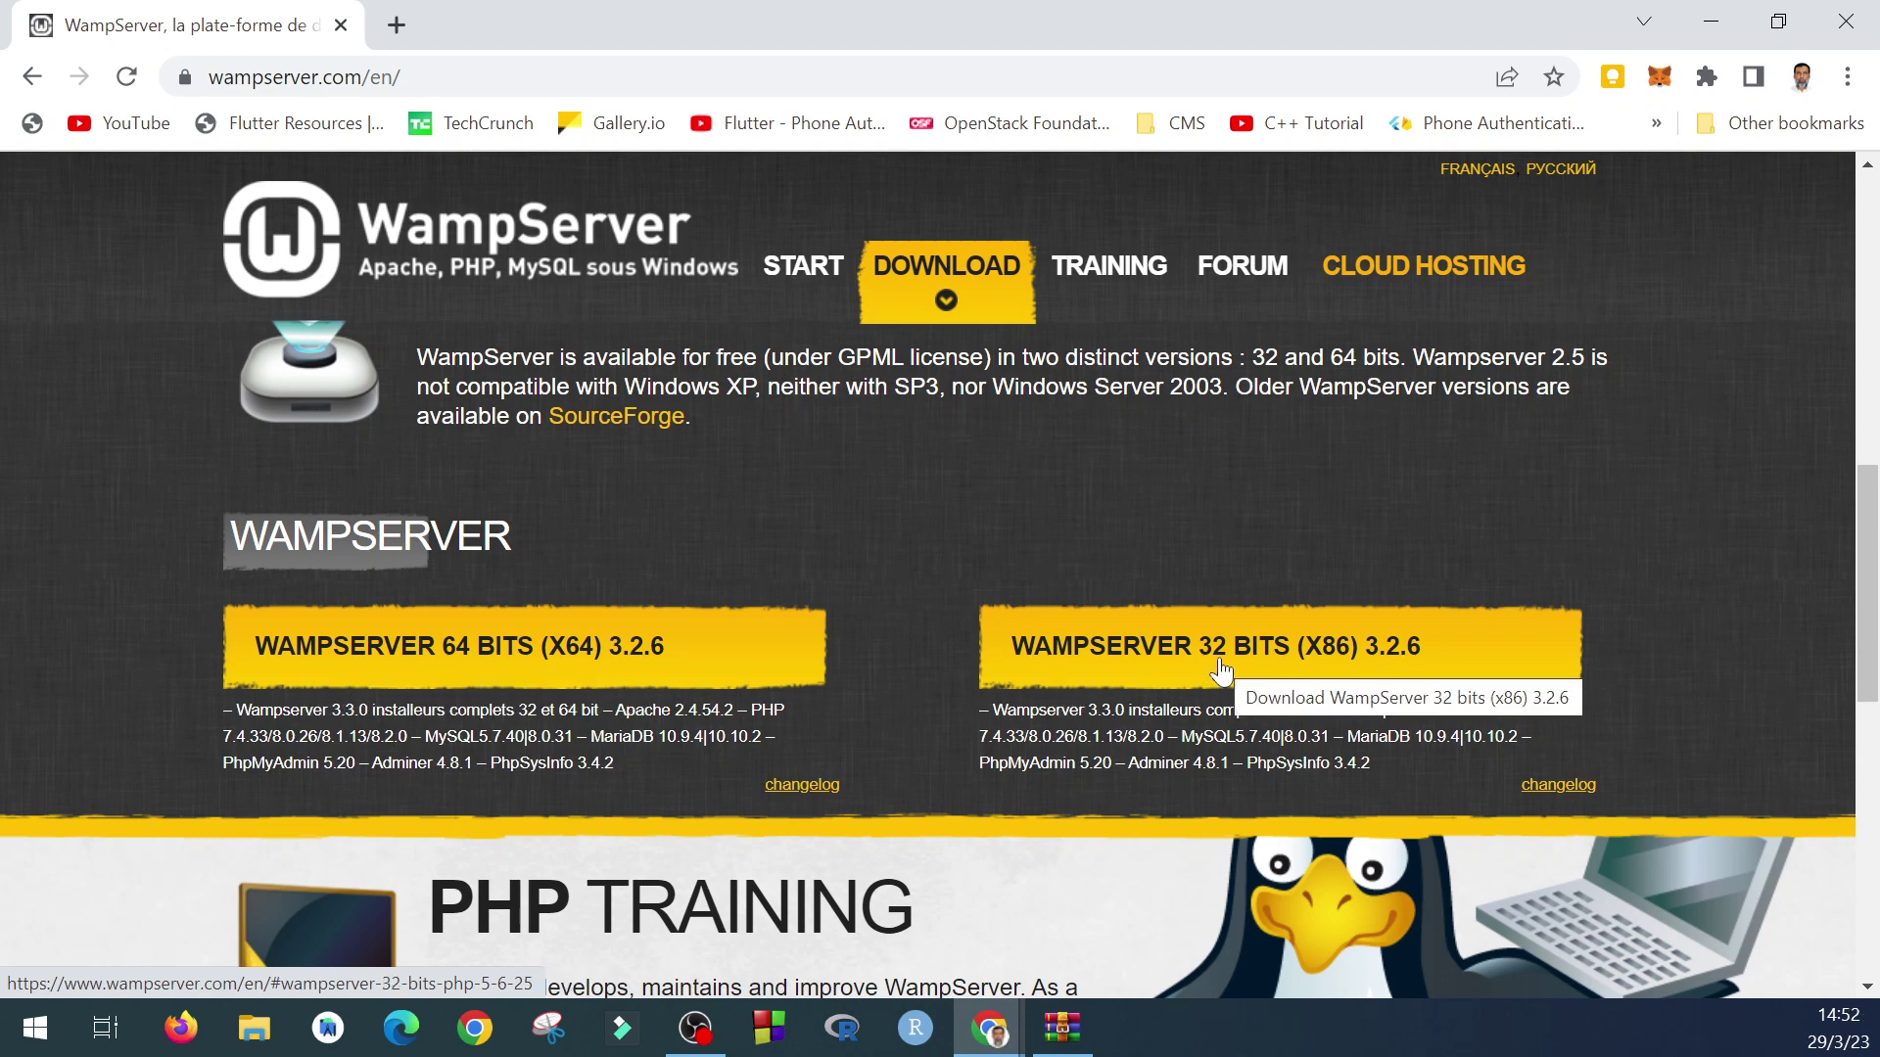
click(448, 669)
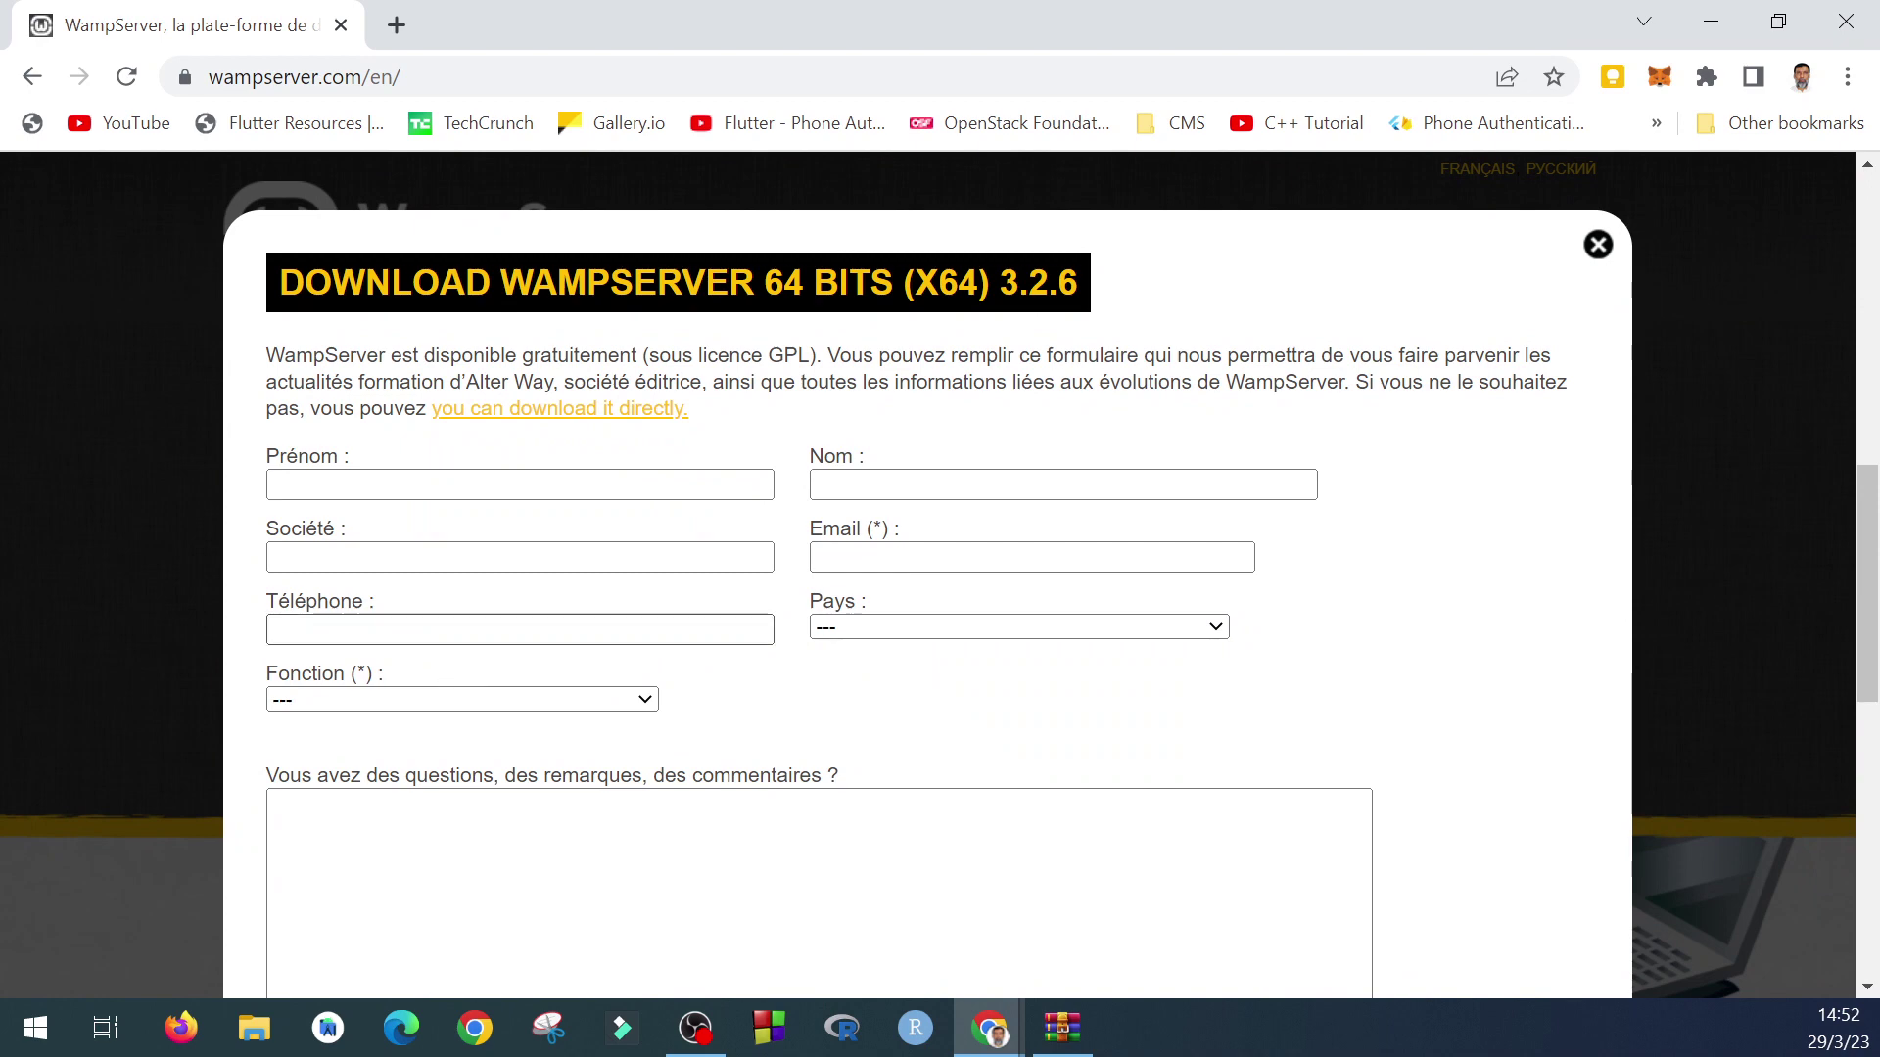
scroll(528, 657, down, 5)
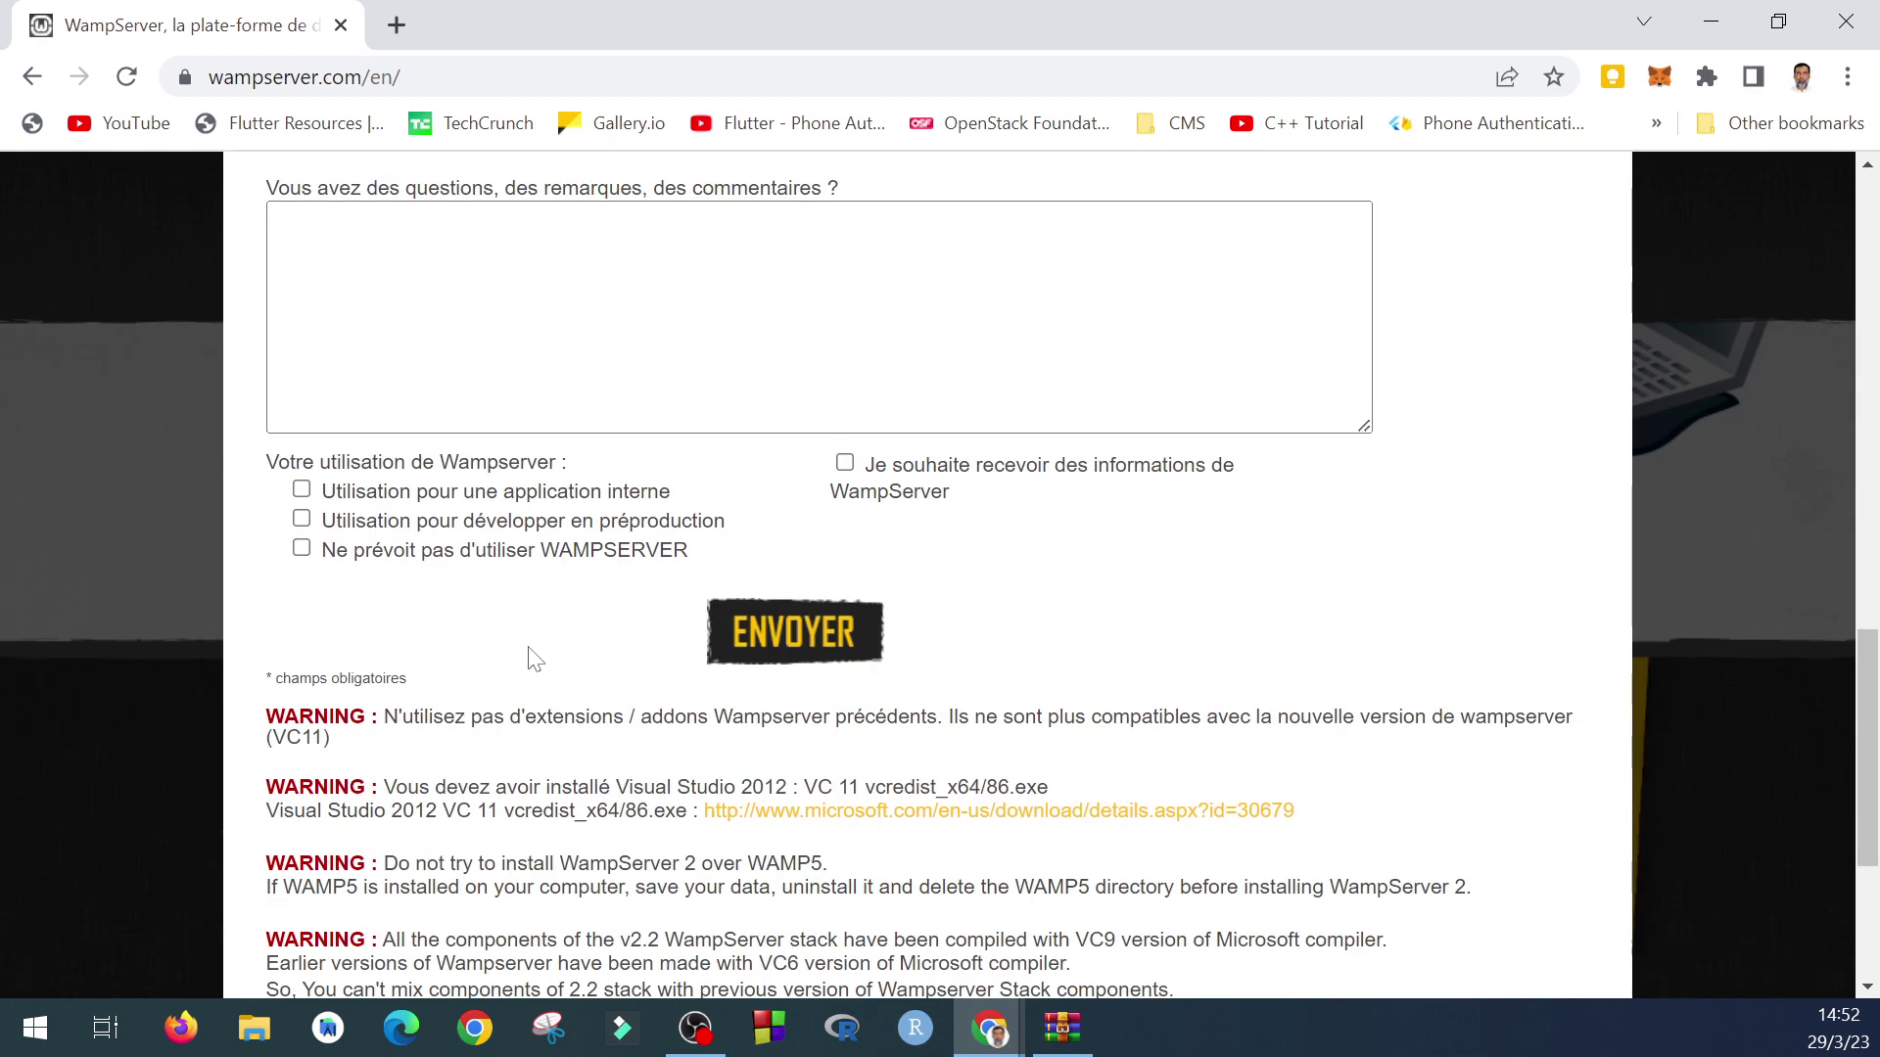
scroll(529, 657, up, 4)
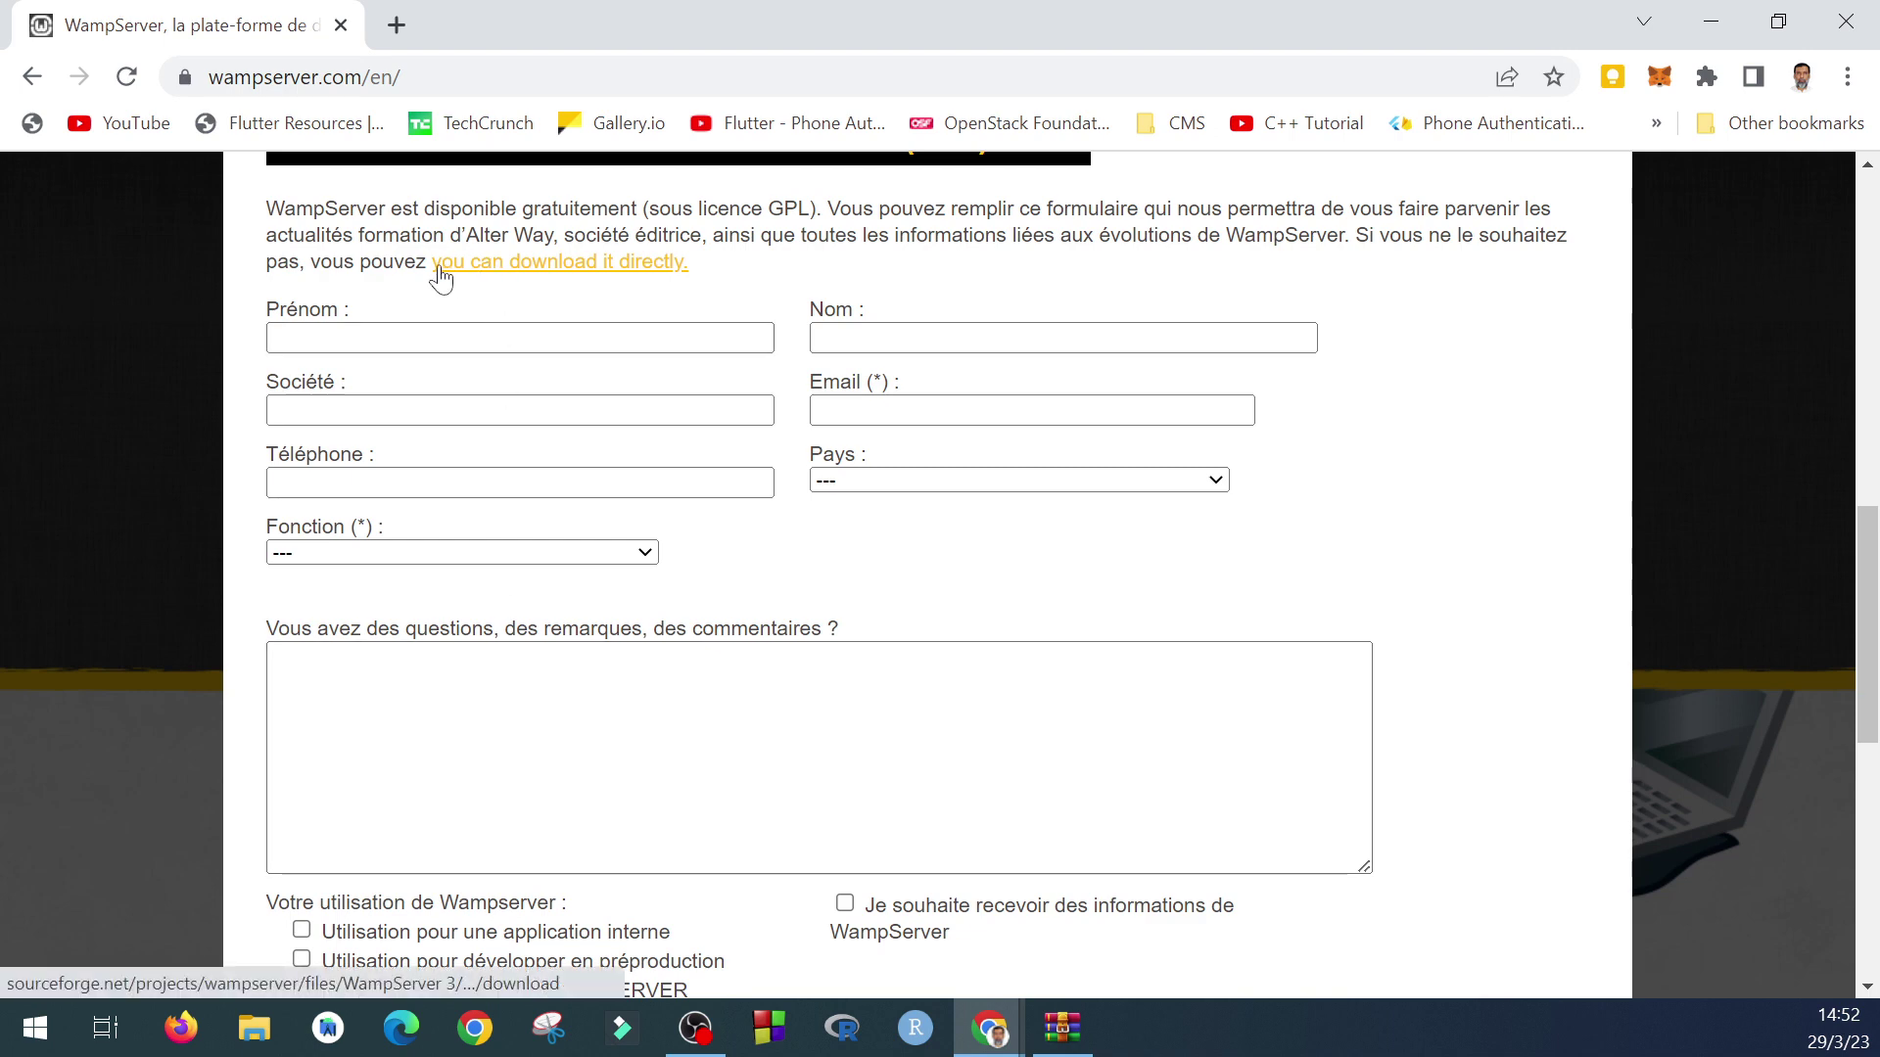
click(565, 262)
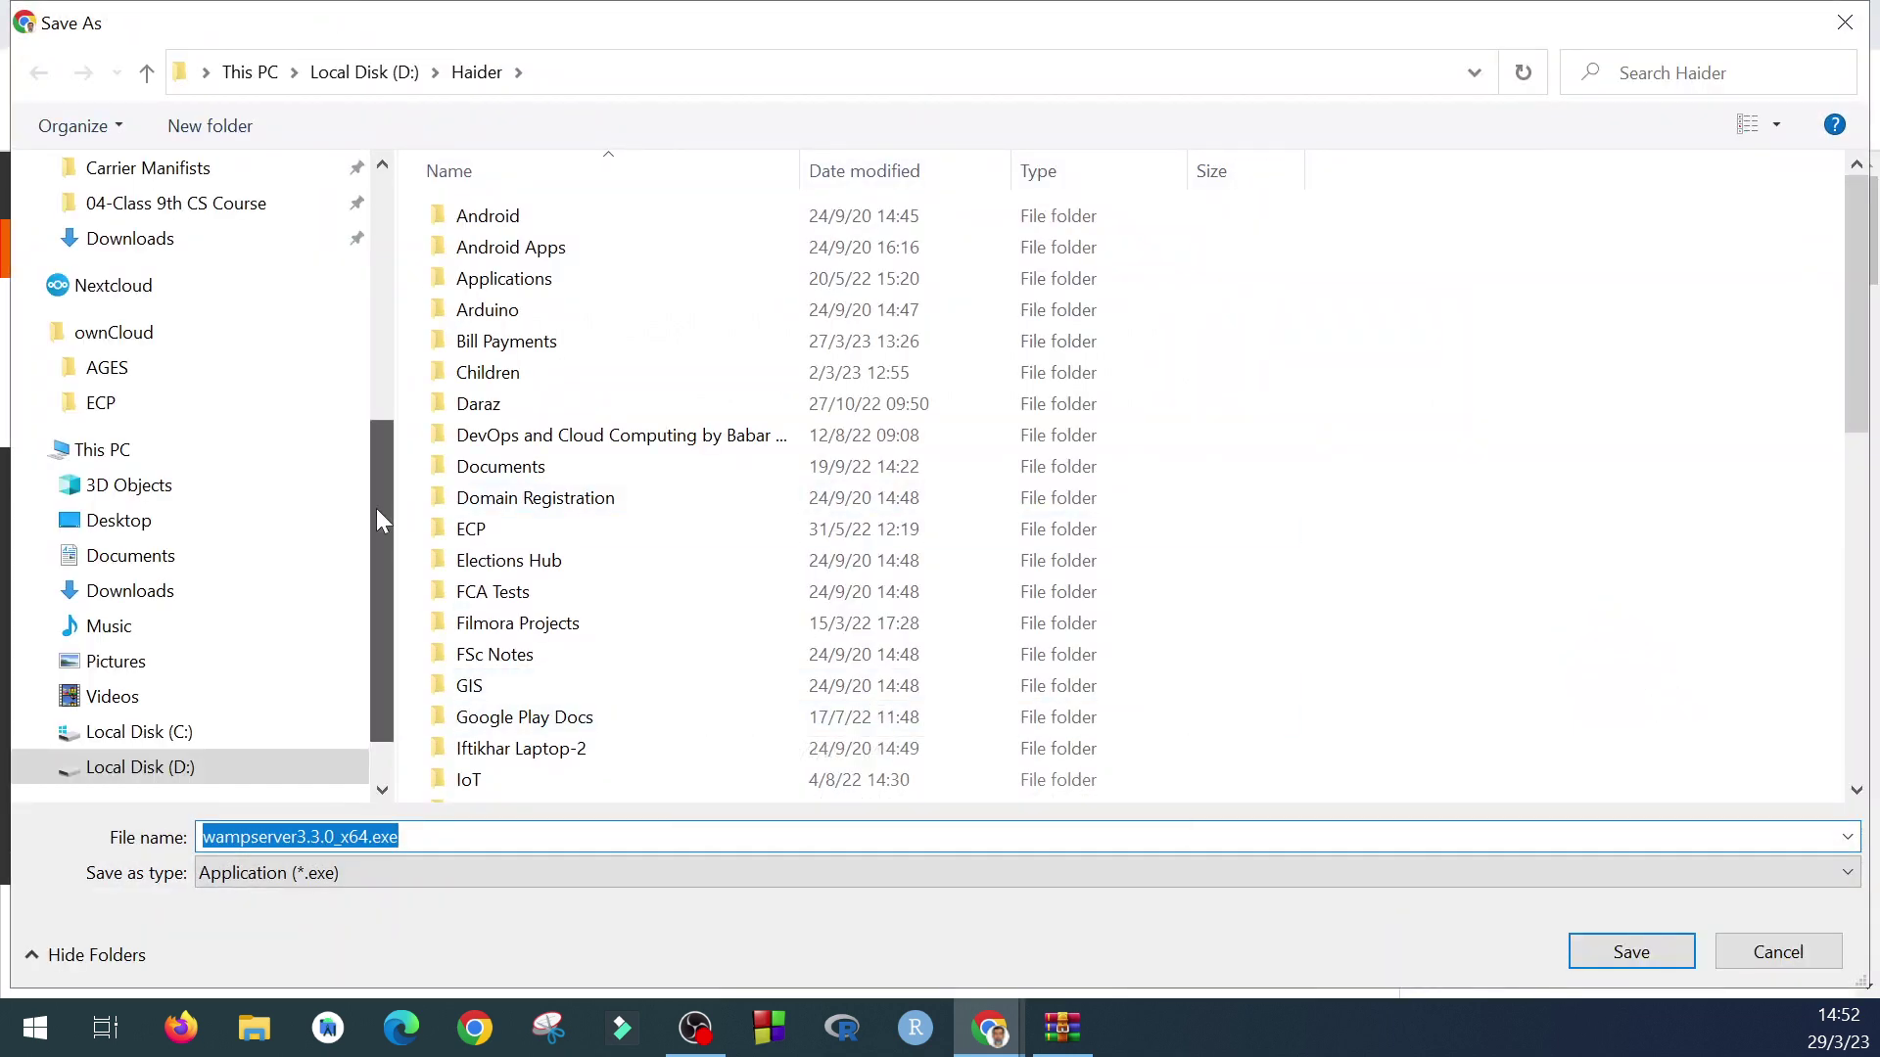
Step: Save the installer wampserver3.3.0_x64.exe in the Downloads folder
drag(376, 508, 376, 394)
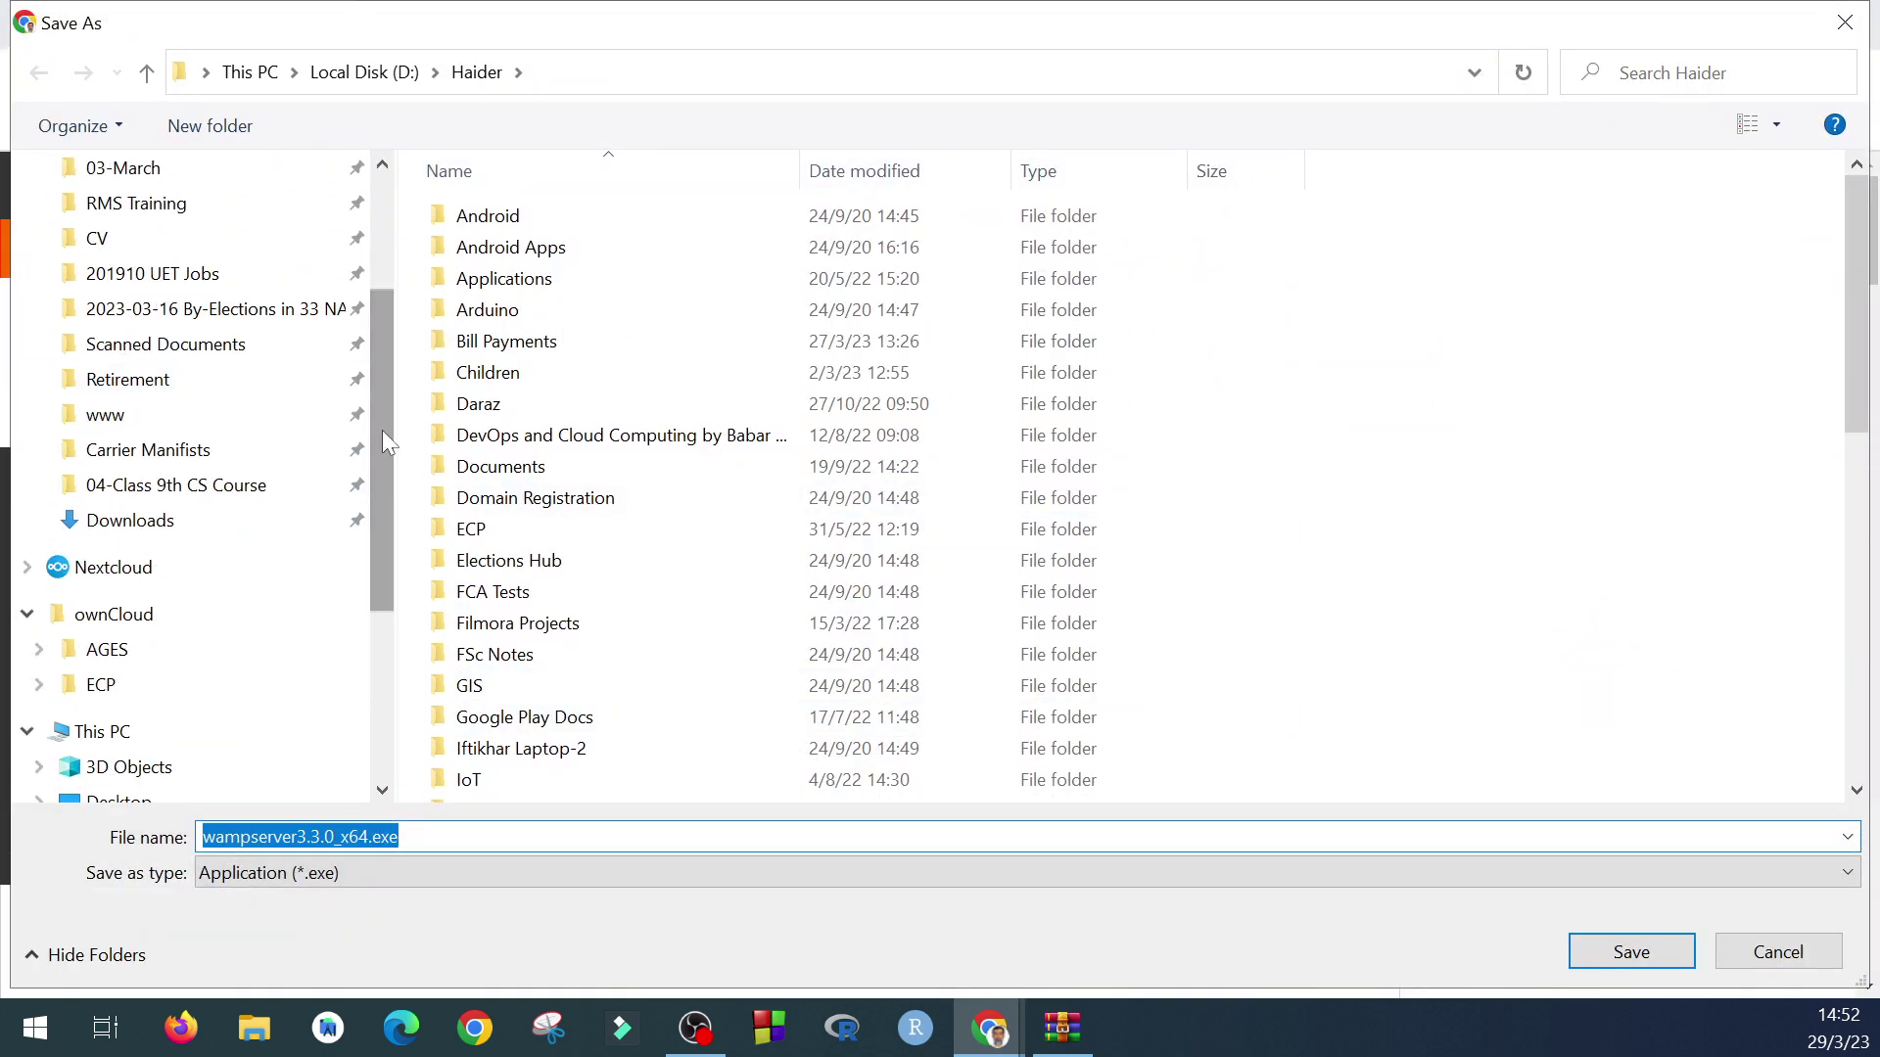
drag(385, 564, 380, 671)
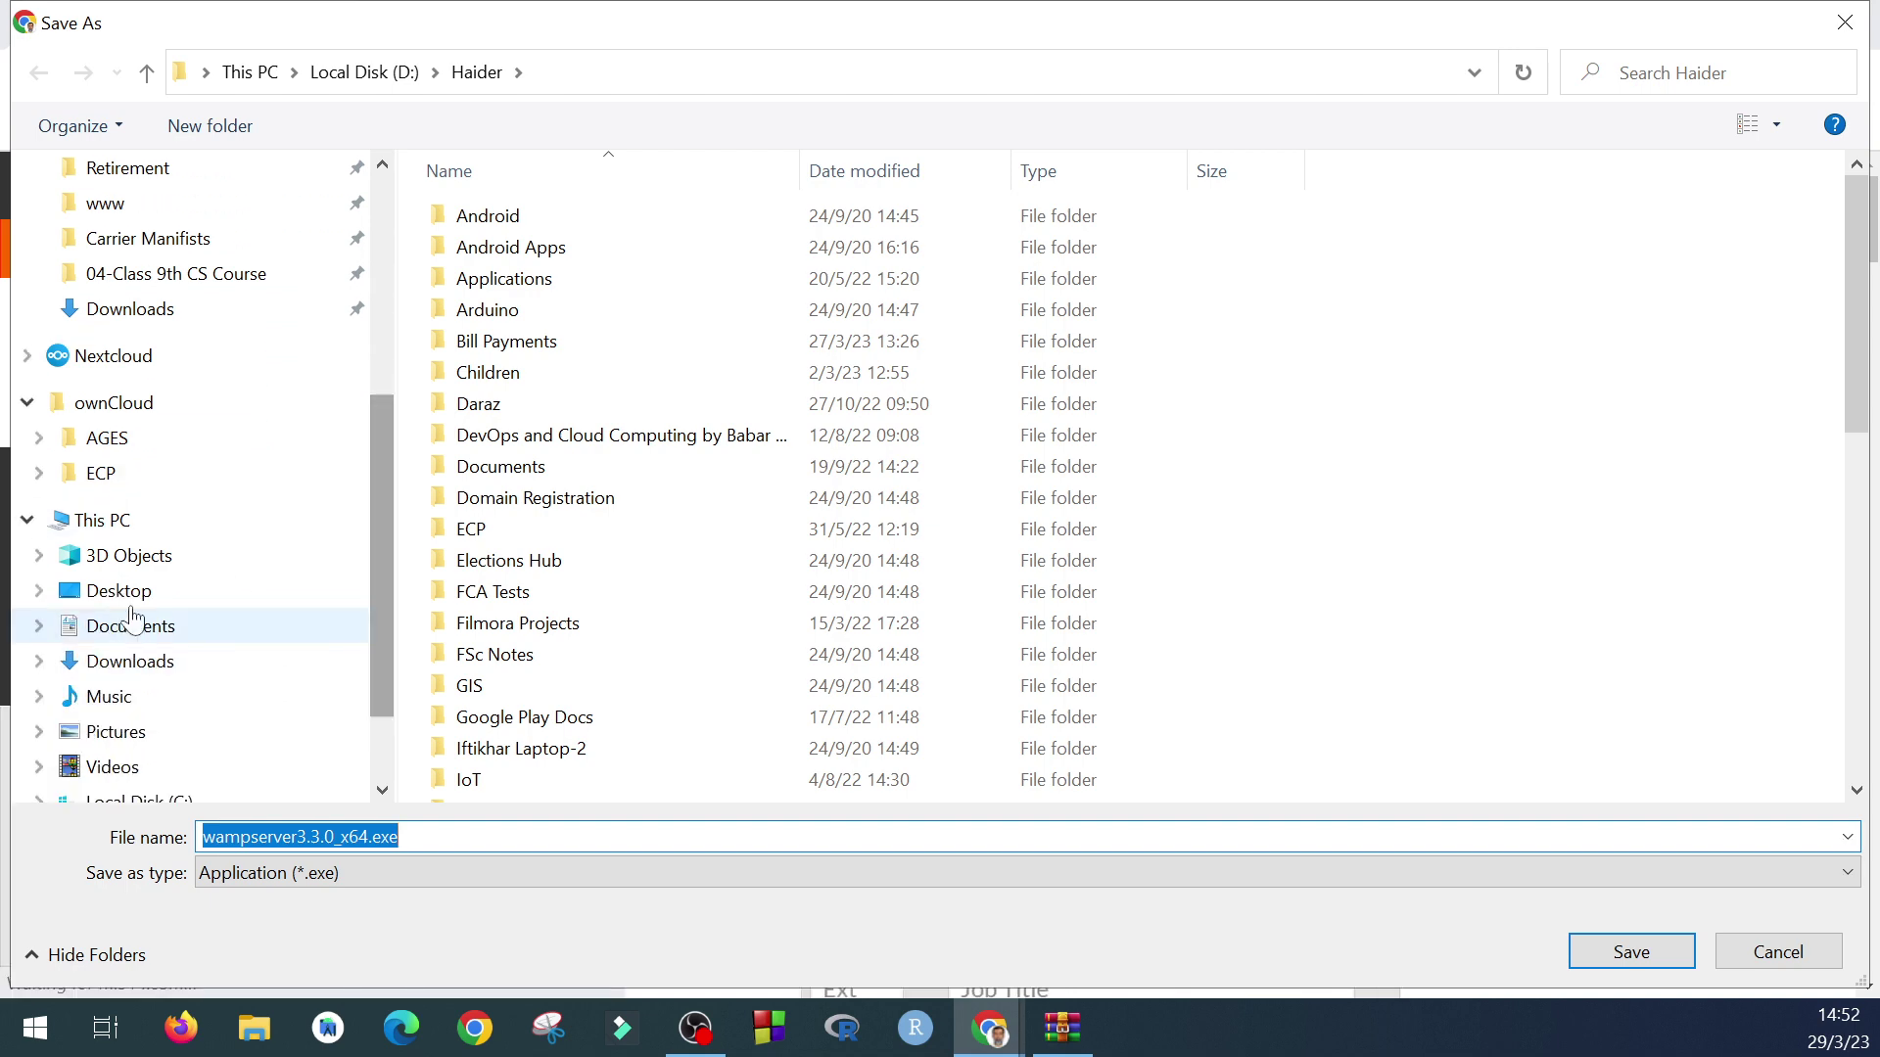
click(130, 676)
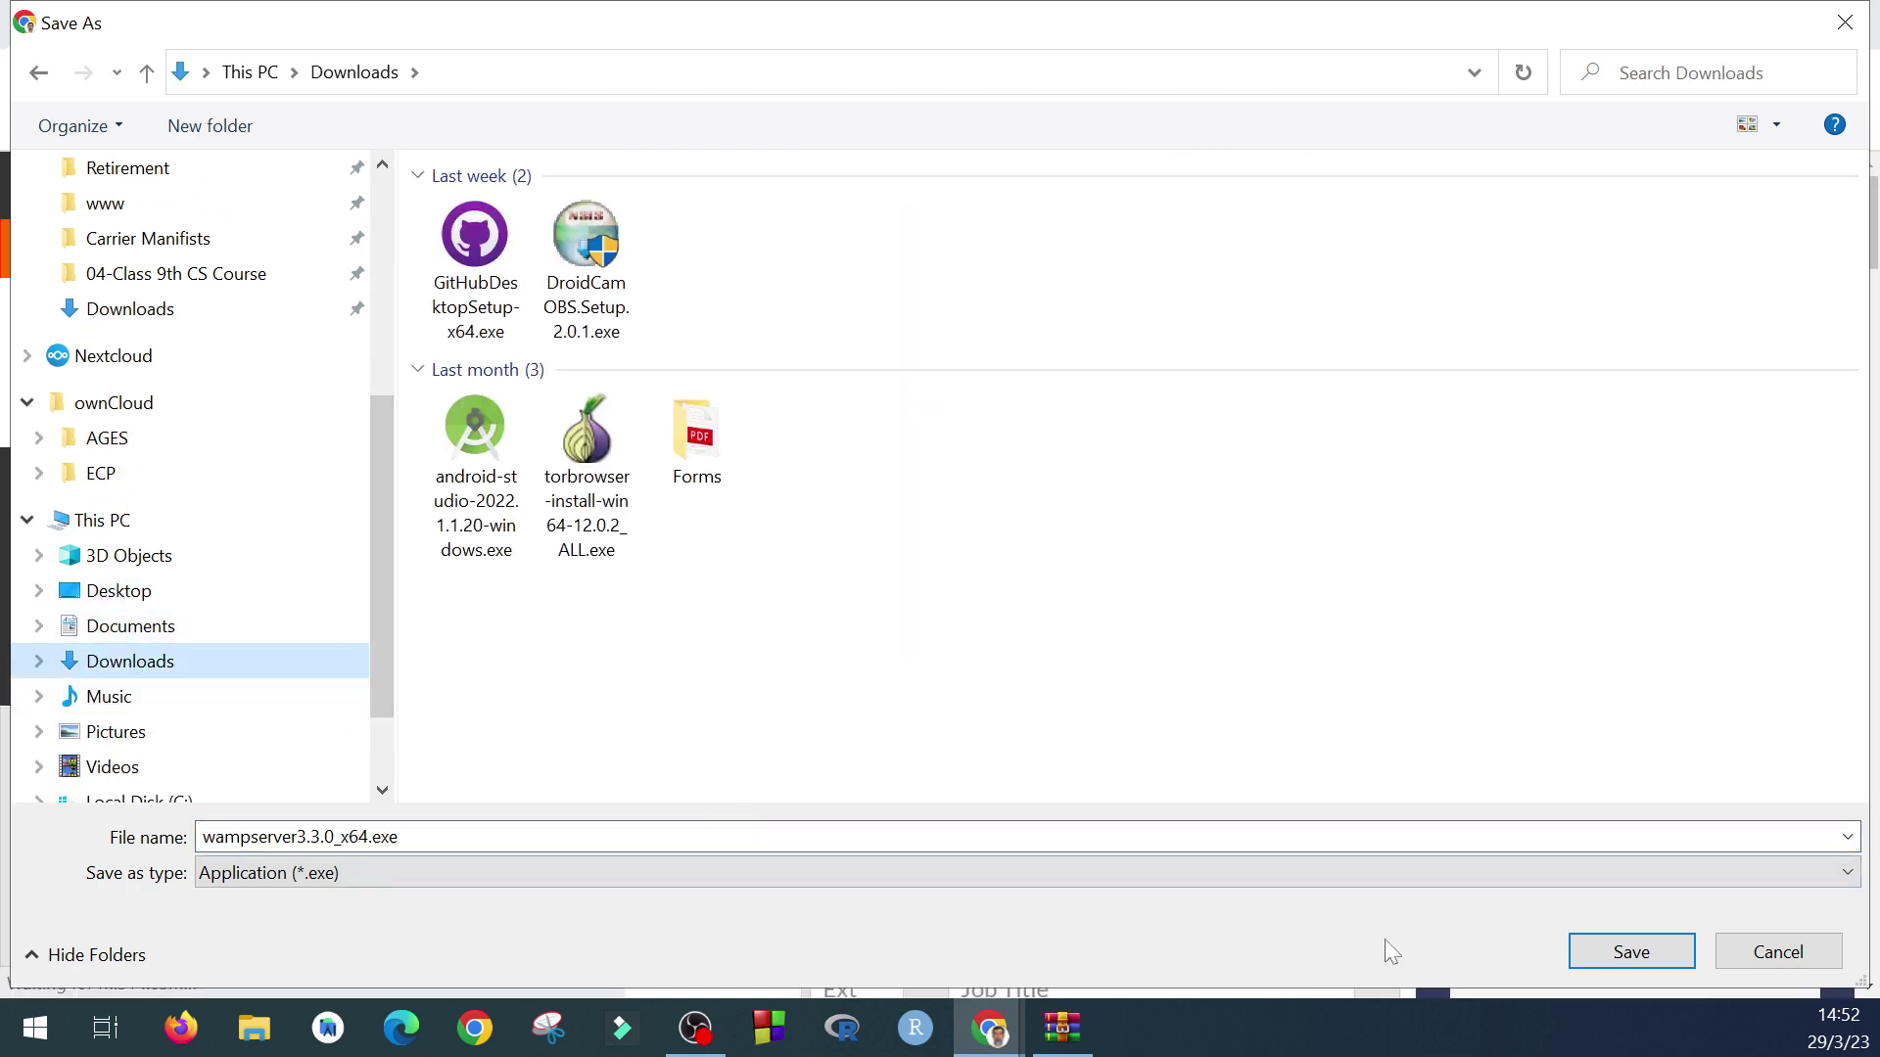
click(1621, 954)
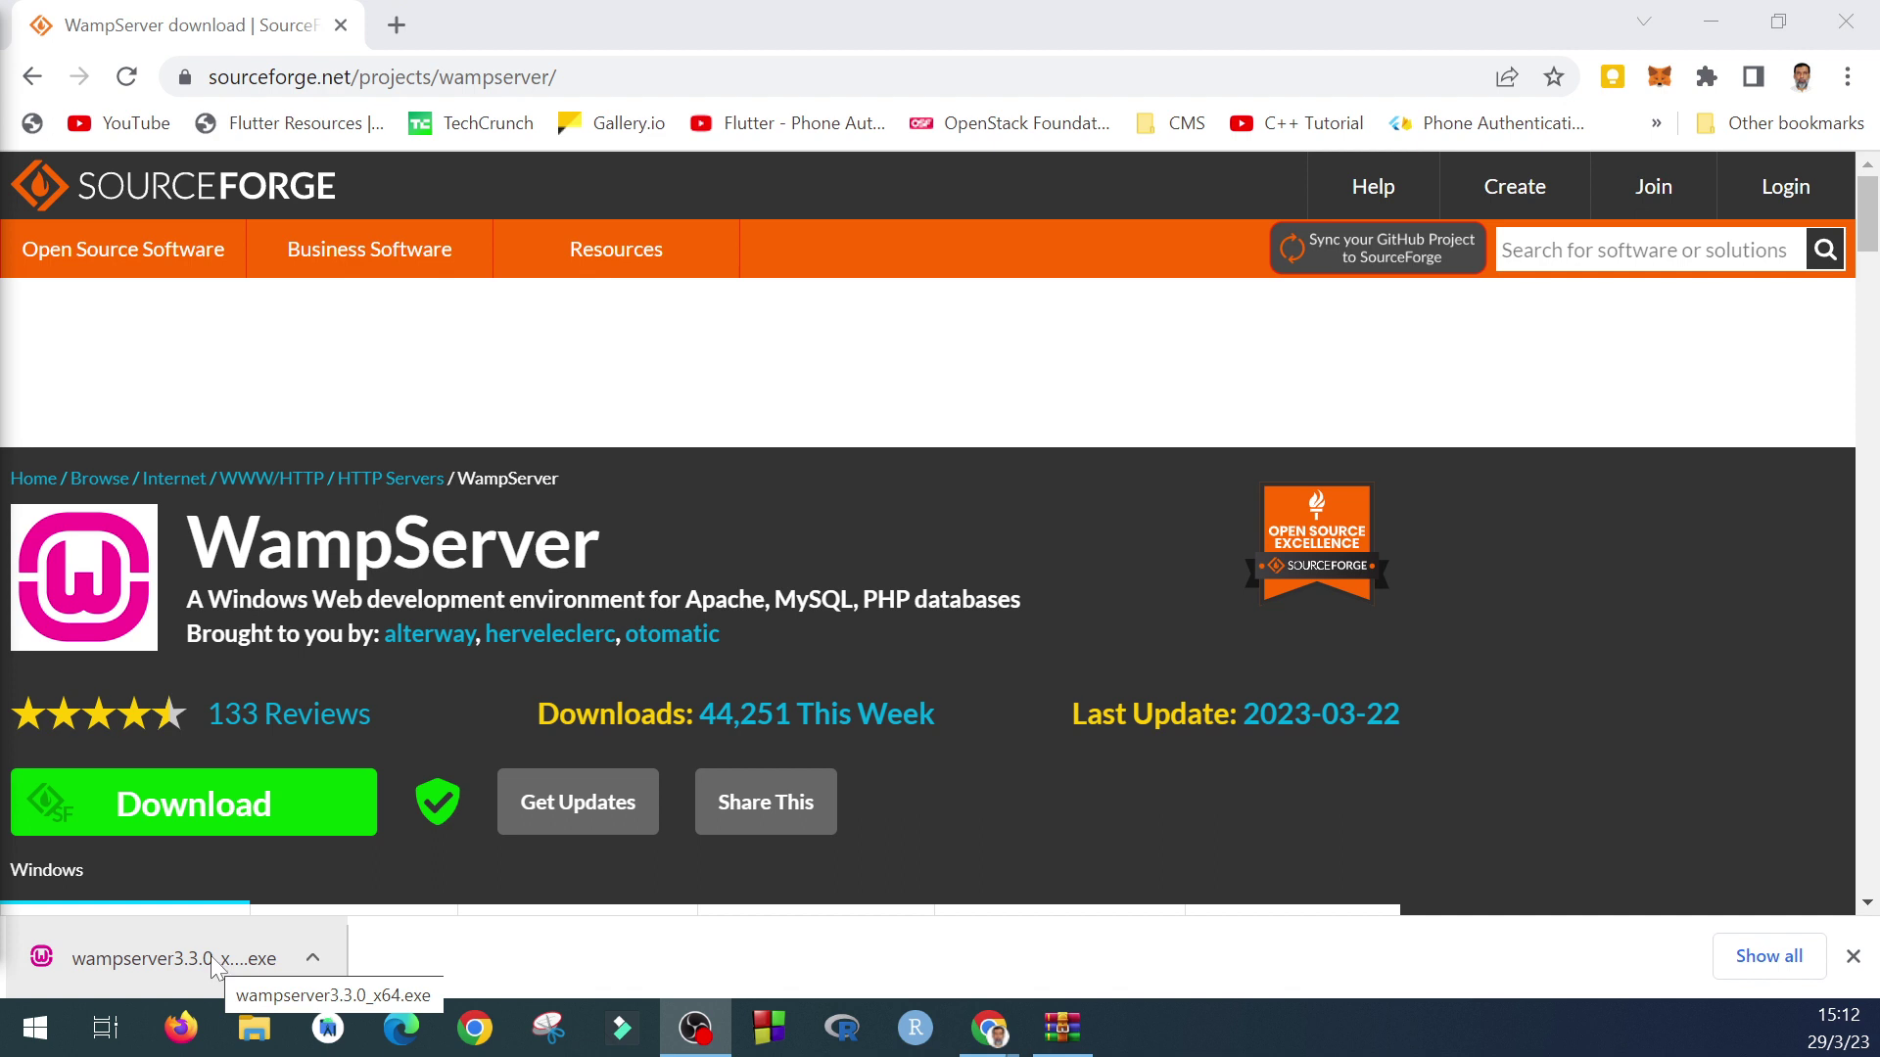
Step: Run the downloaded wampserver3.3.0_x64.exe installer and choose English as the setup language
click(213, 964)
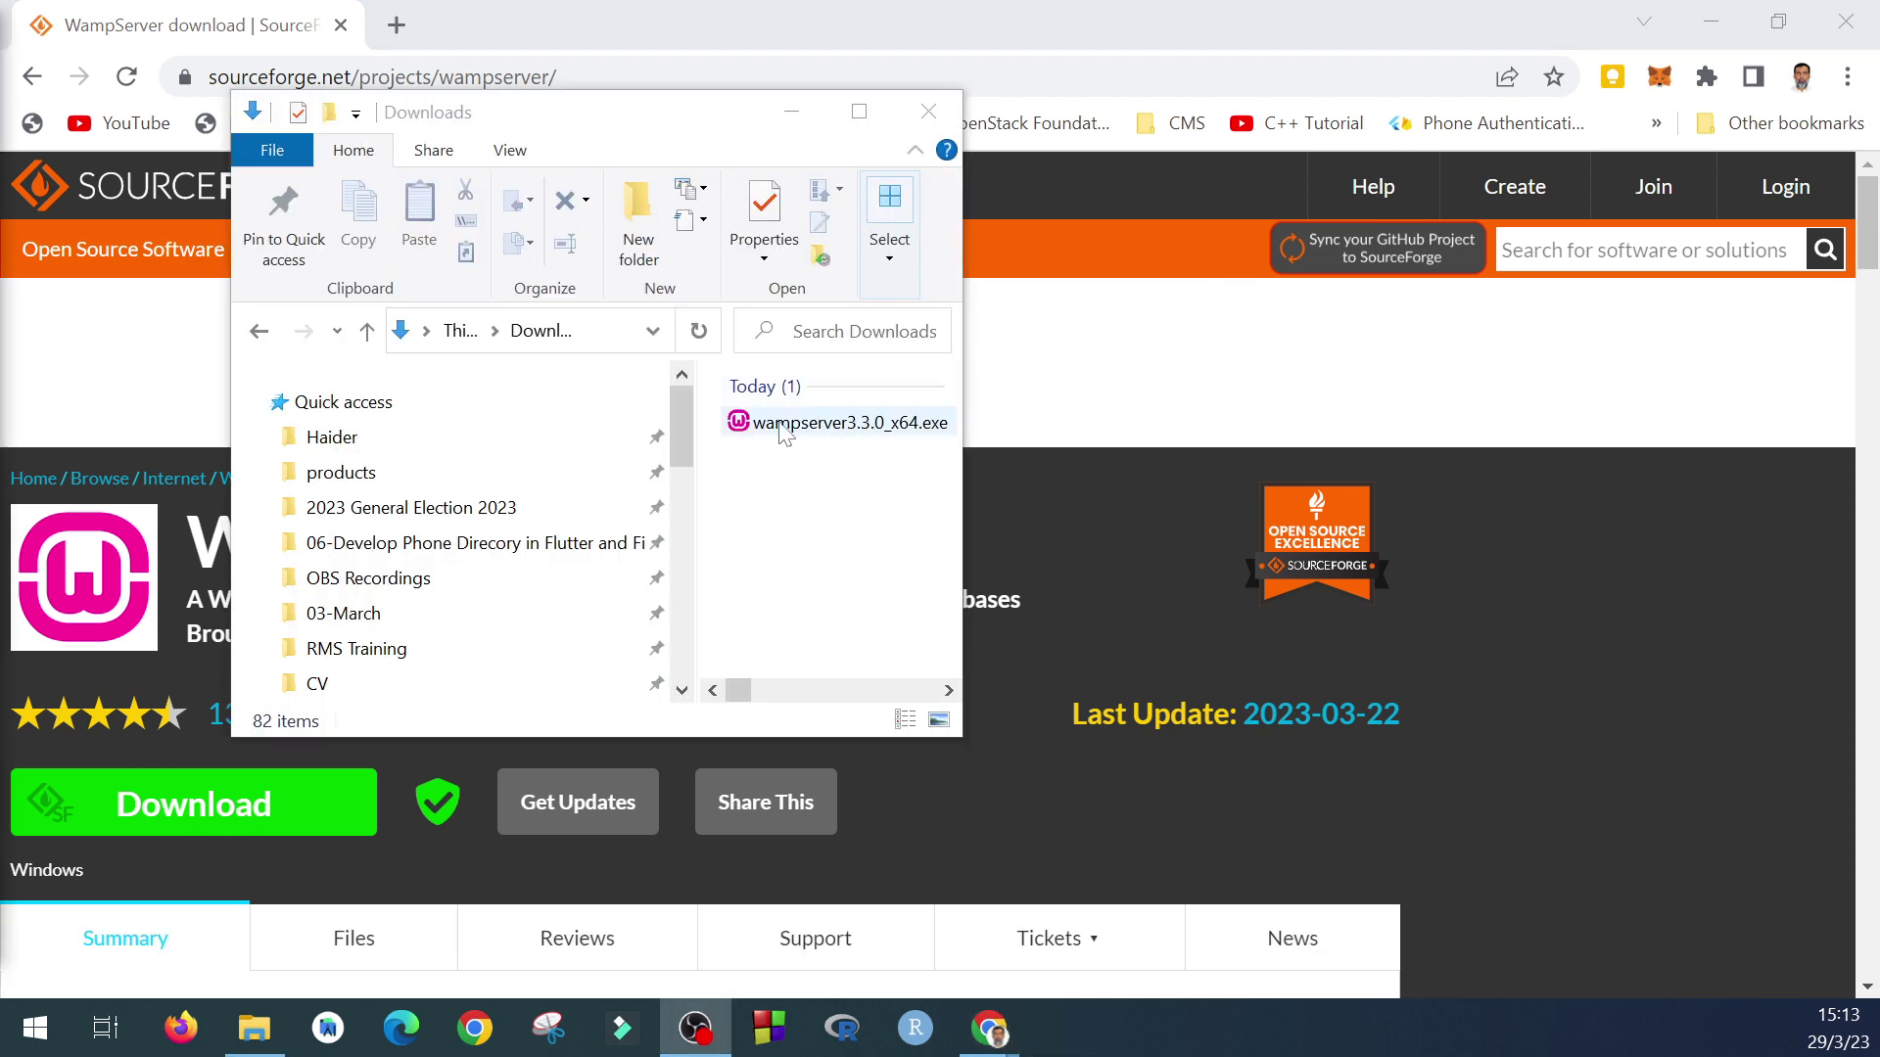
click(783, 424)
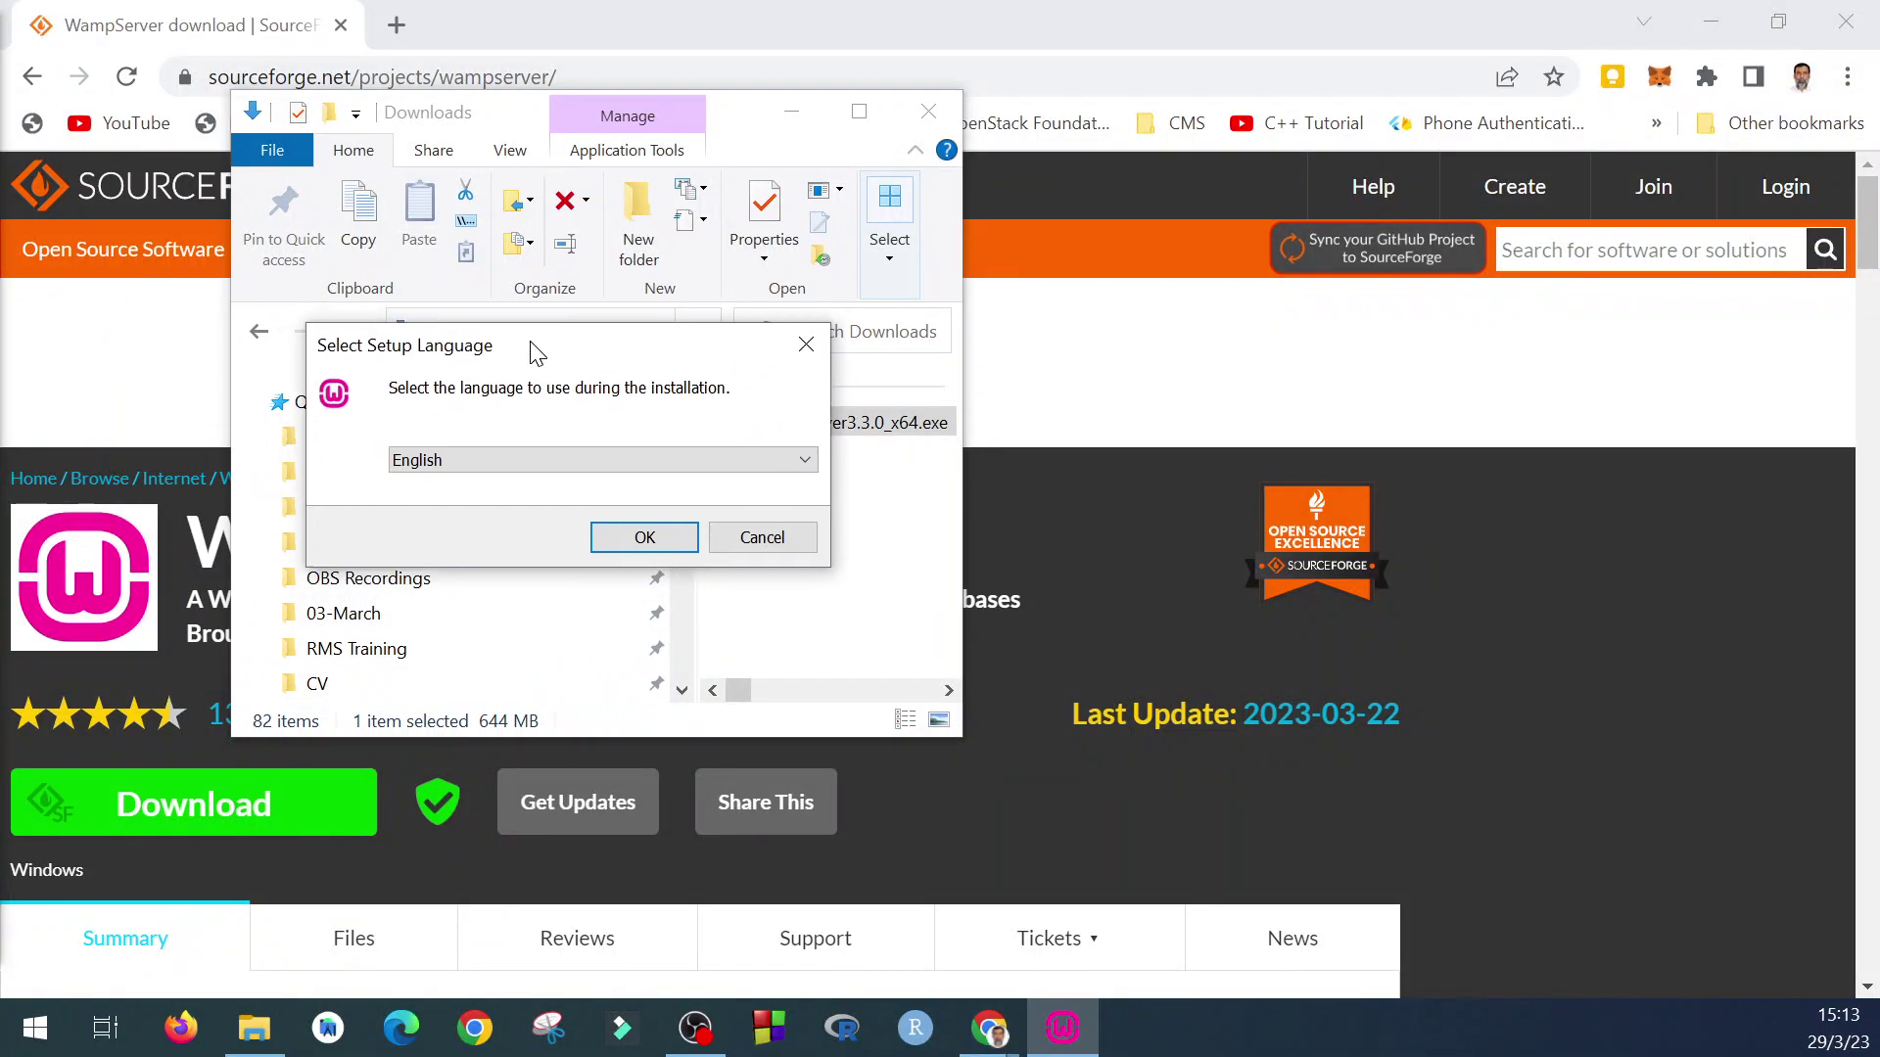
click(676, 450)
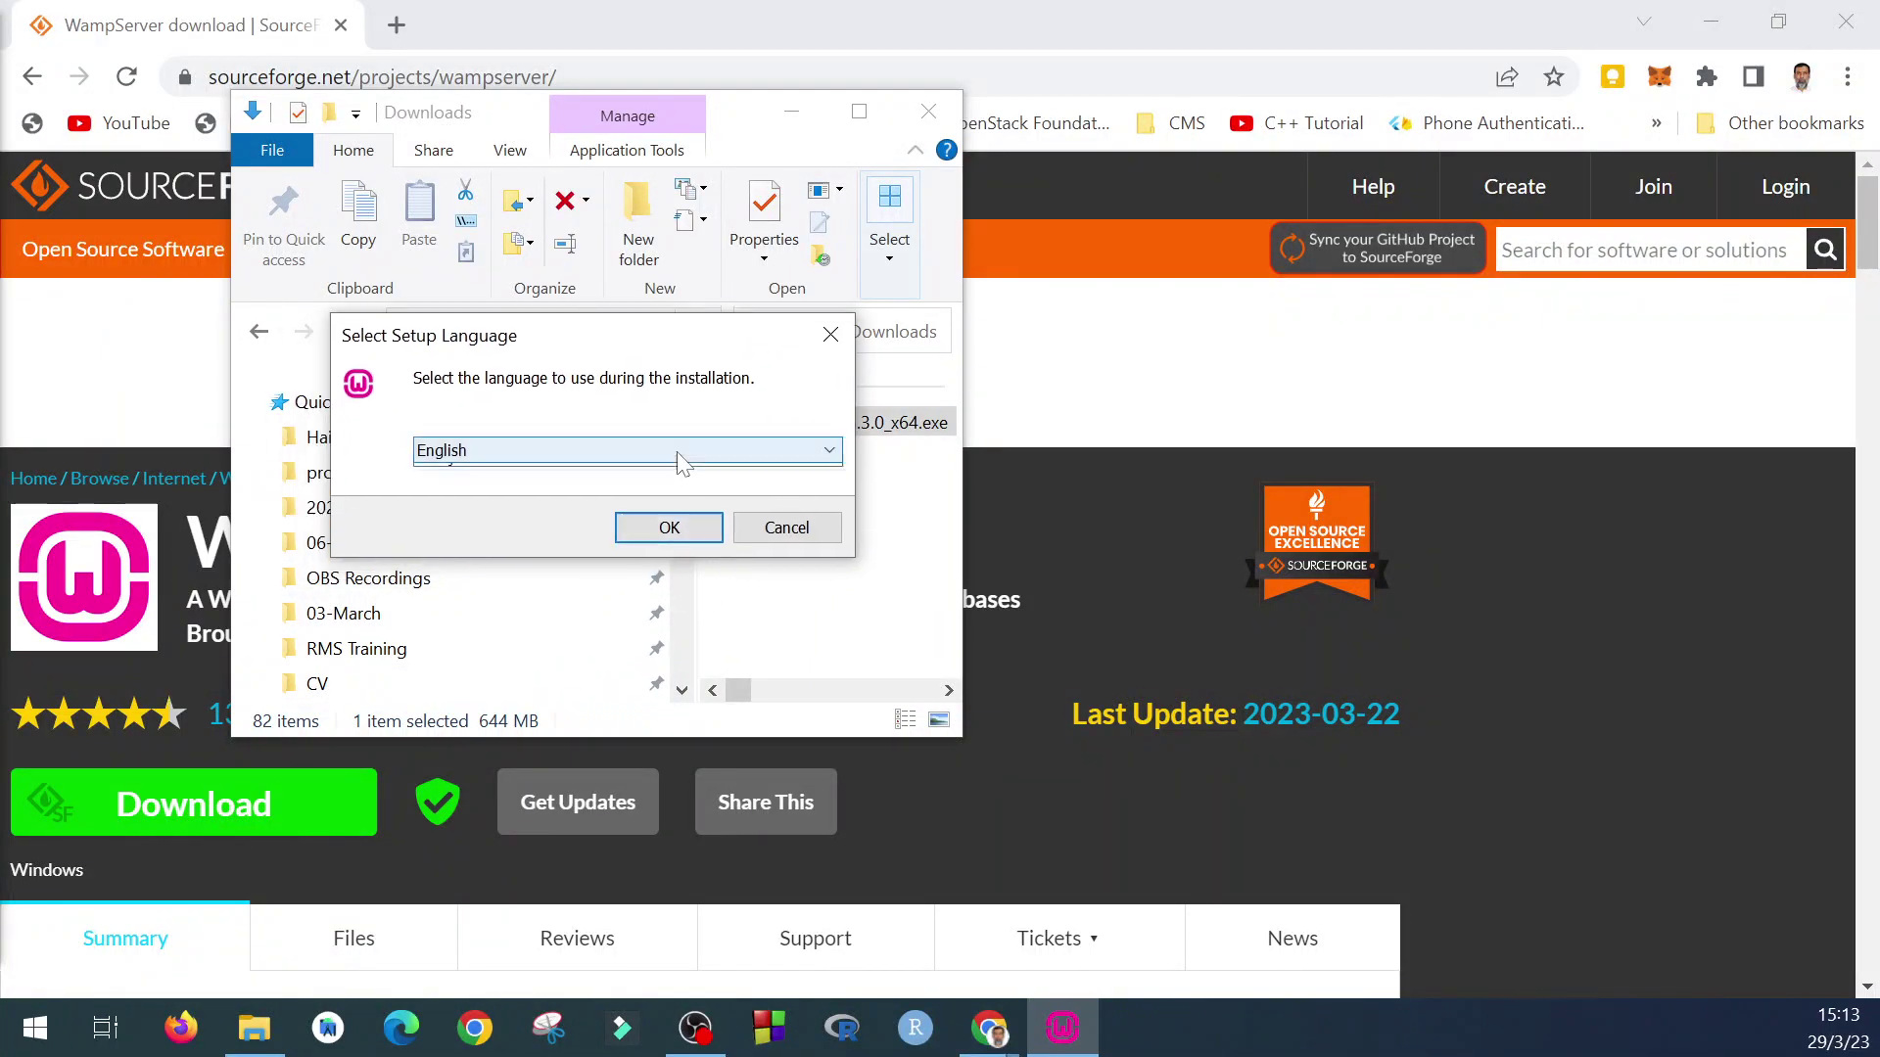
click(675, 450)
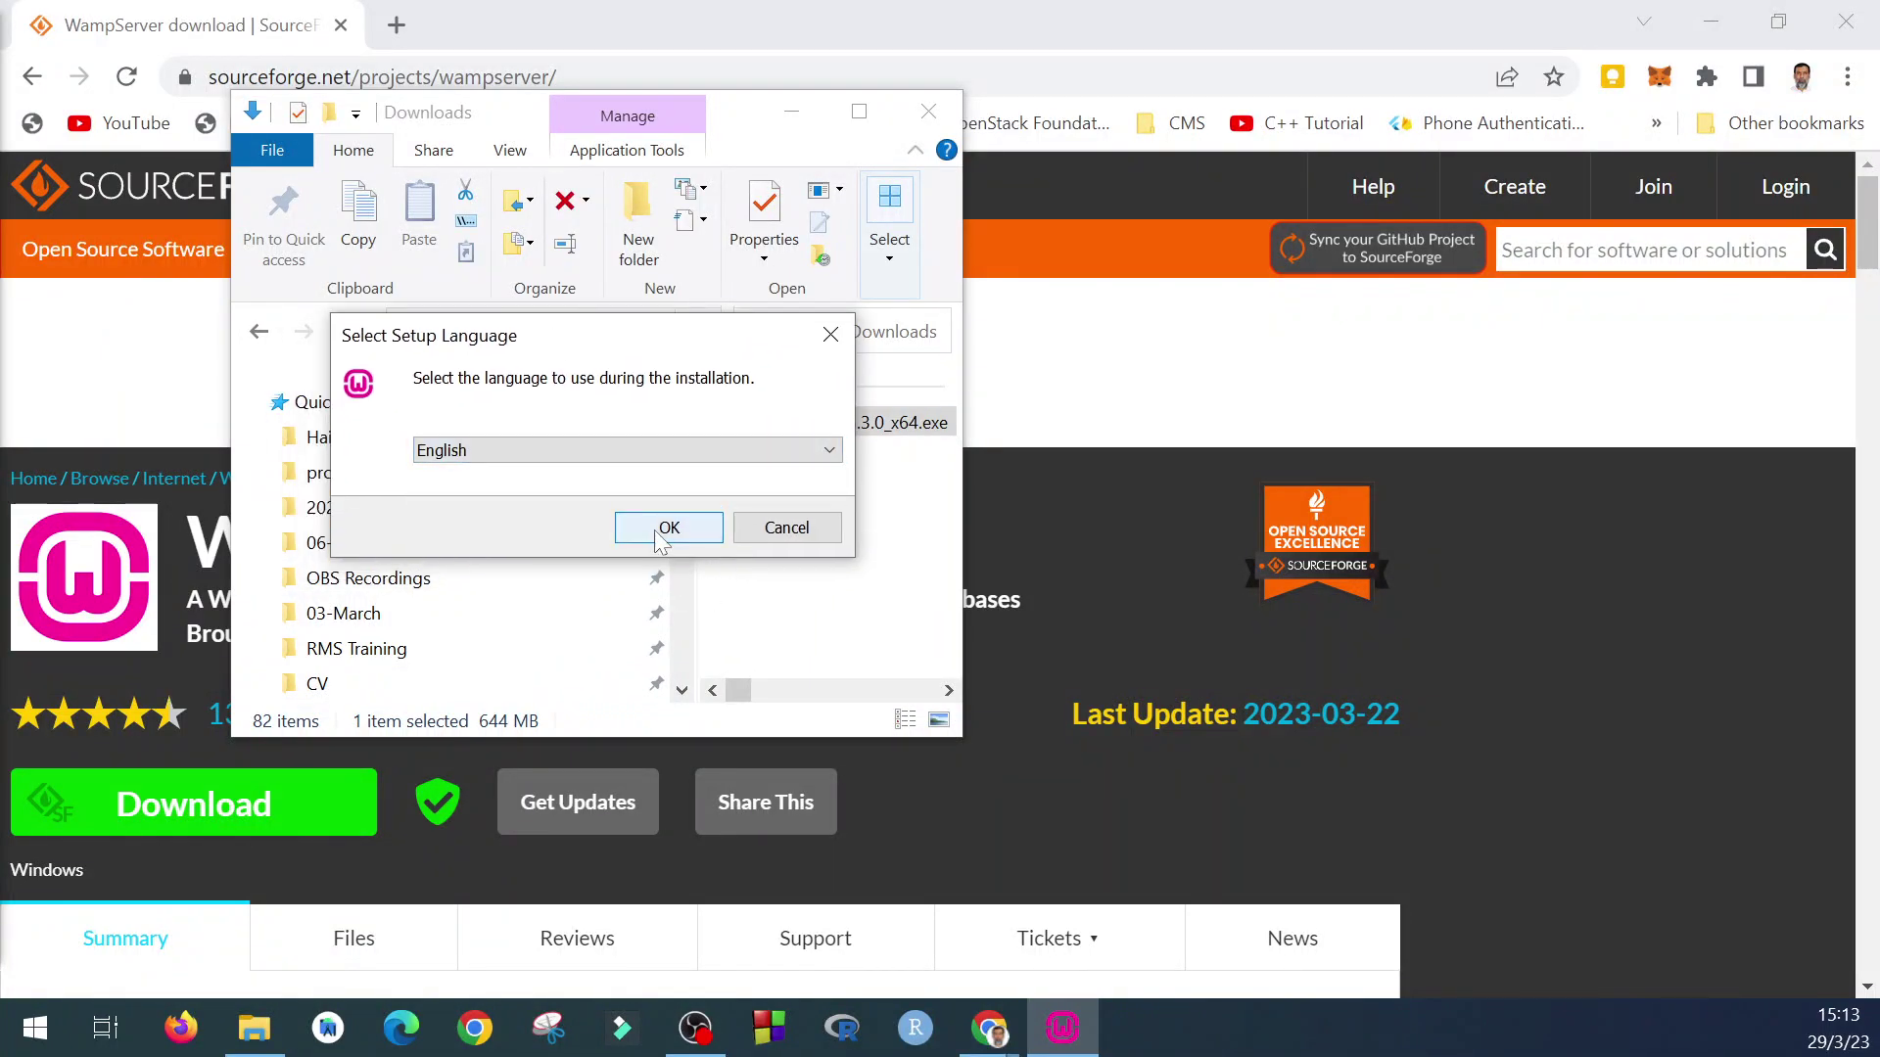
click(665, 530)
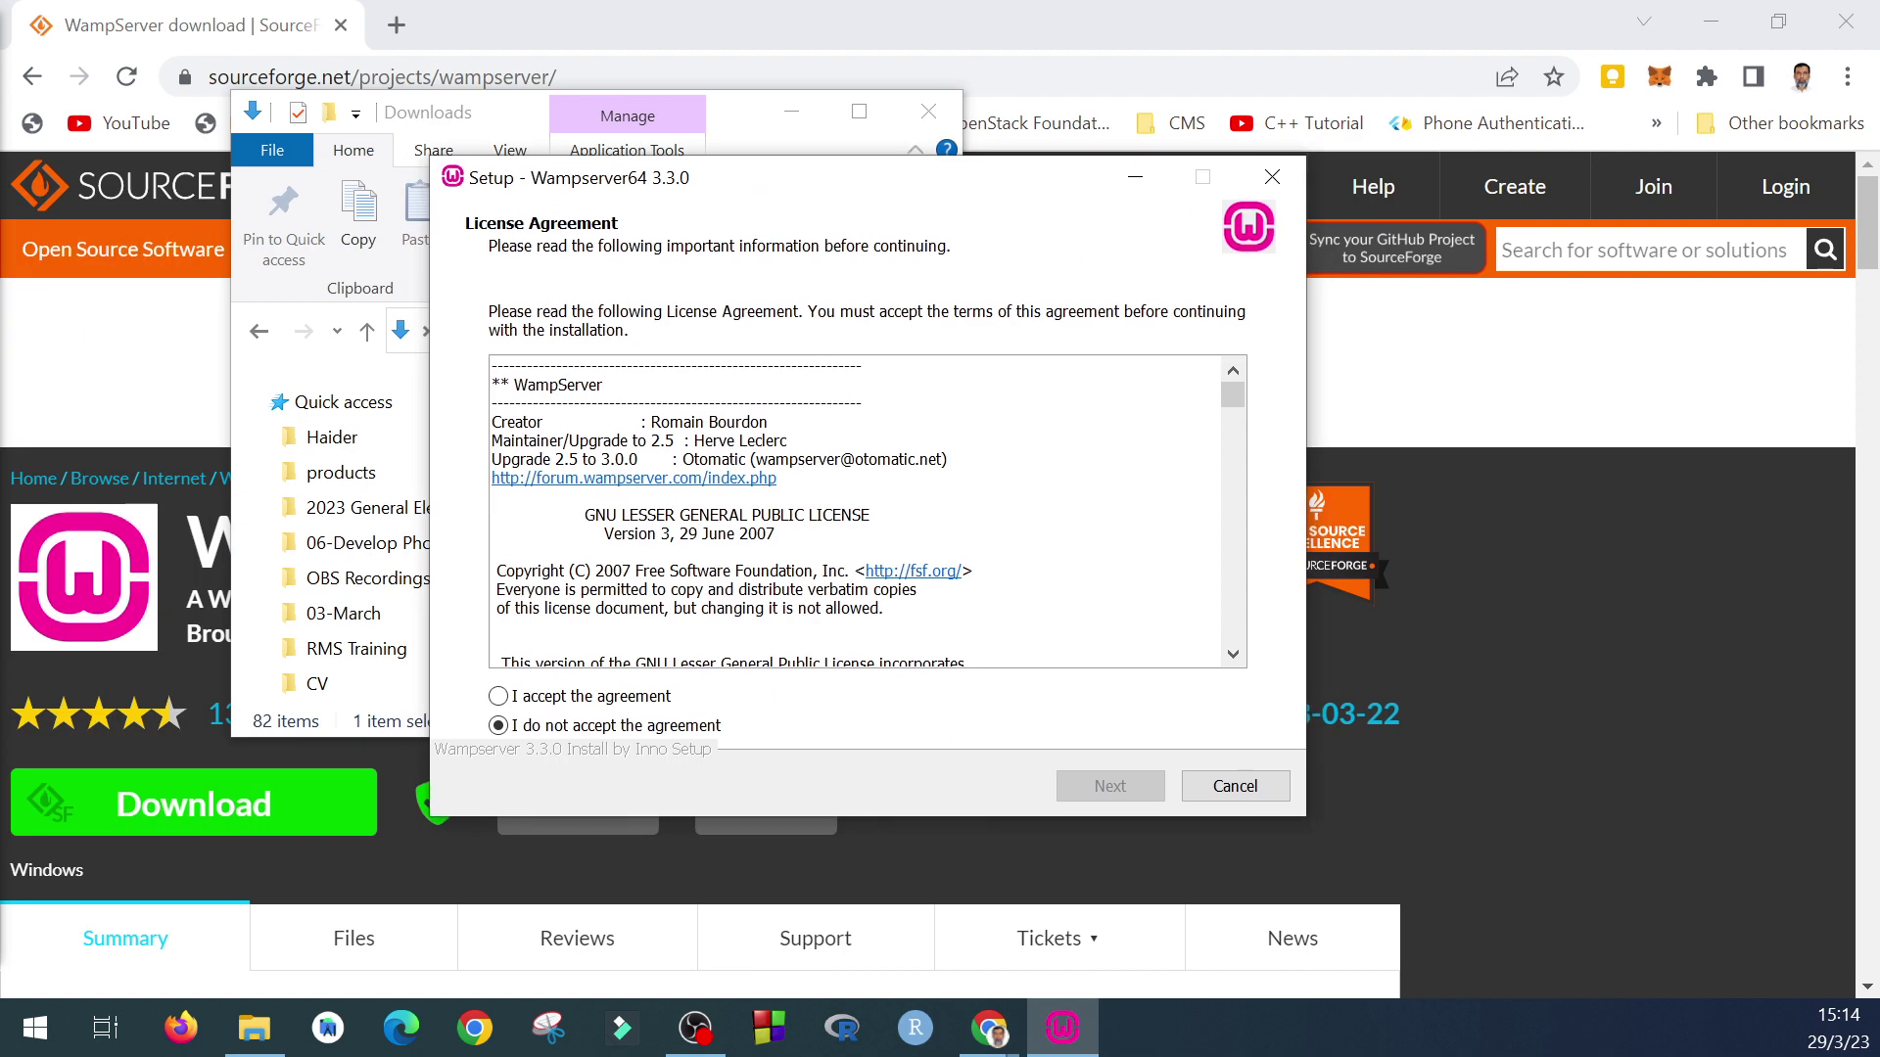
Step: Accept the license agreement, review the pre-installation information to its end, and continue to the destination settings
click(632, 697)
click(1107, 788)
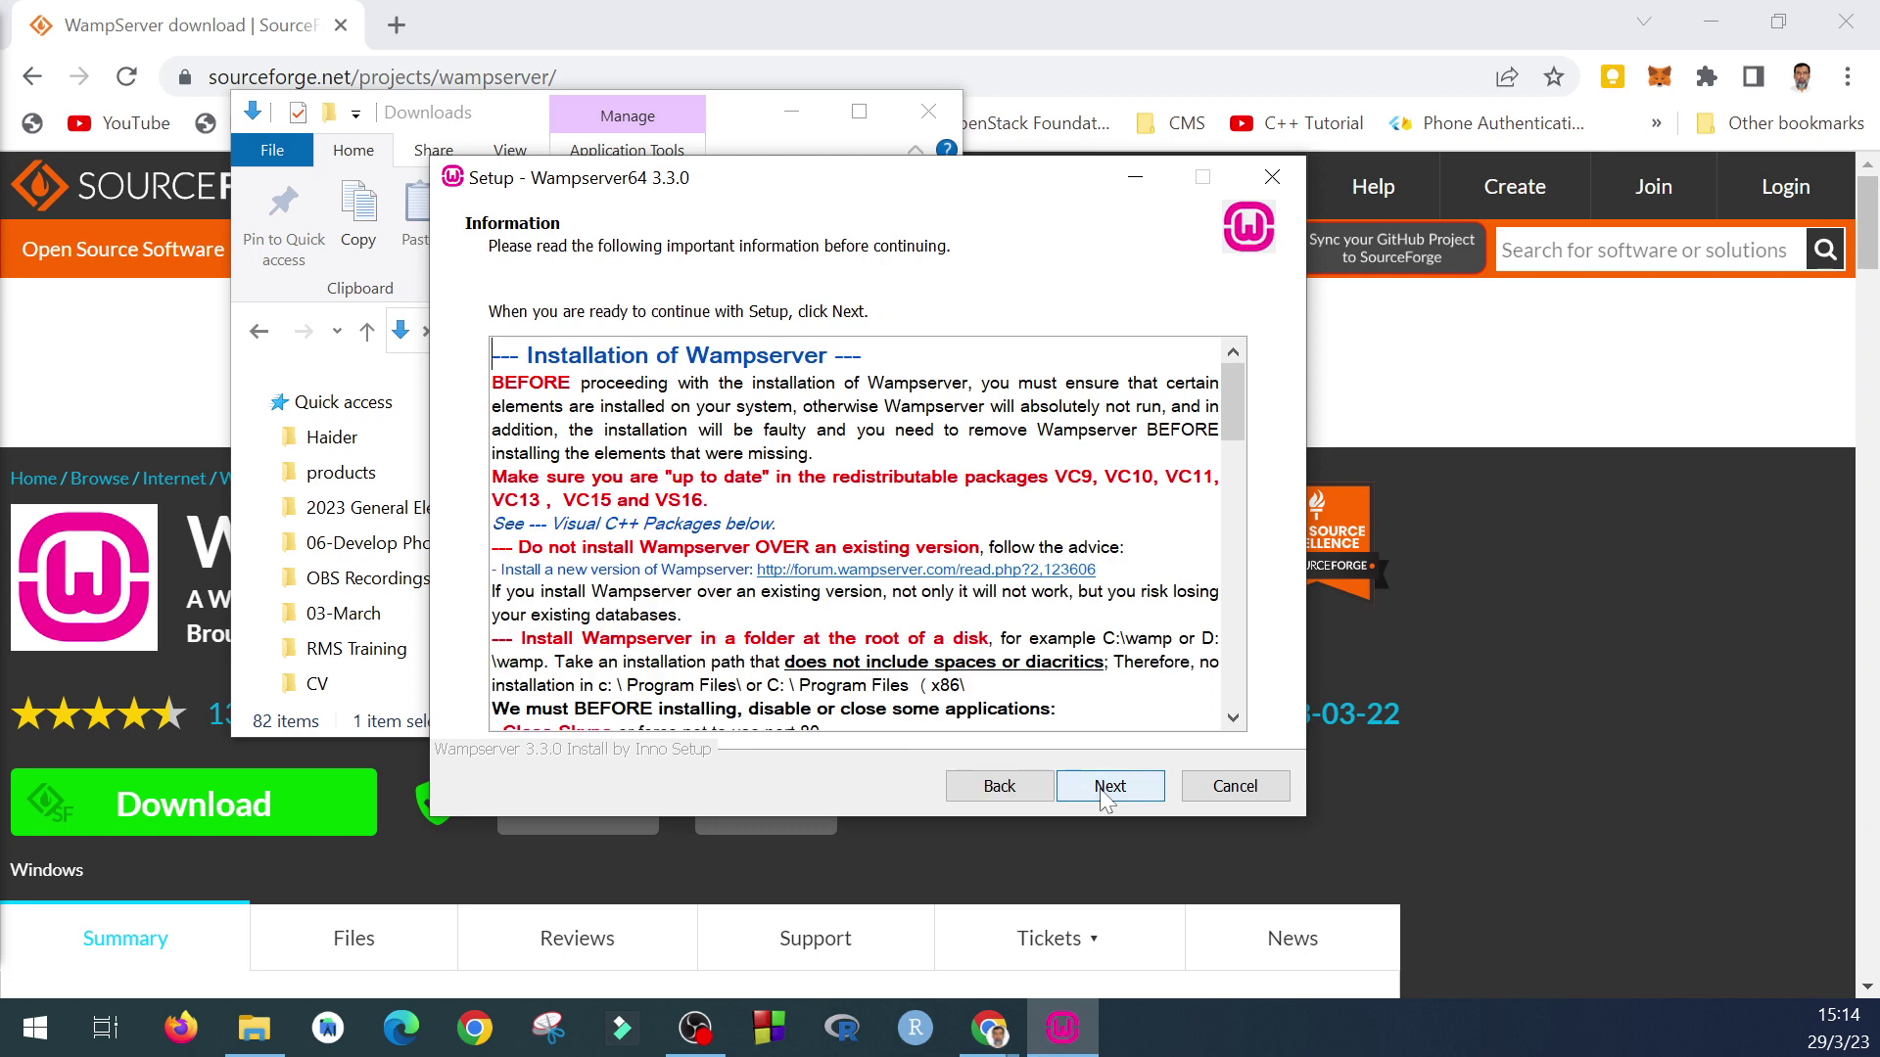
drag(1235, 441, 1223, 690)
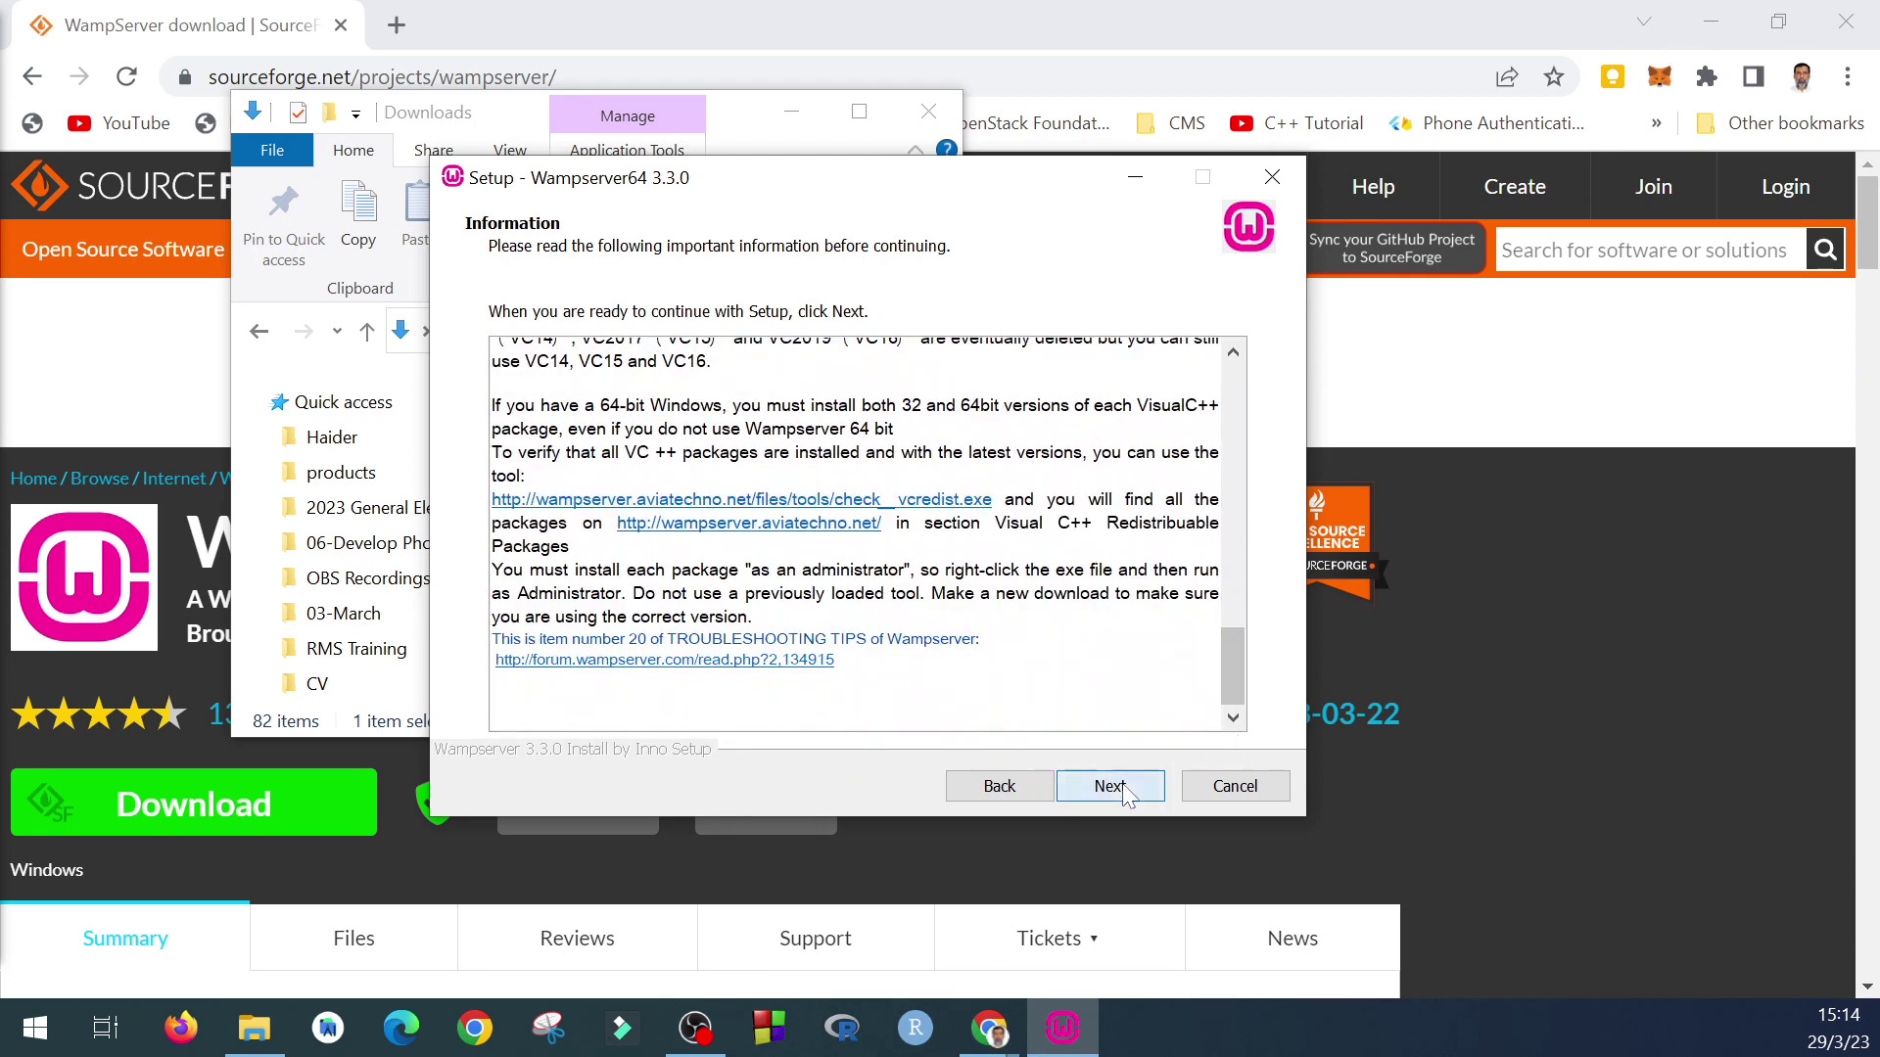
click(1087, 784)
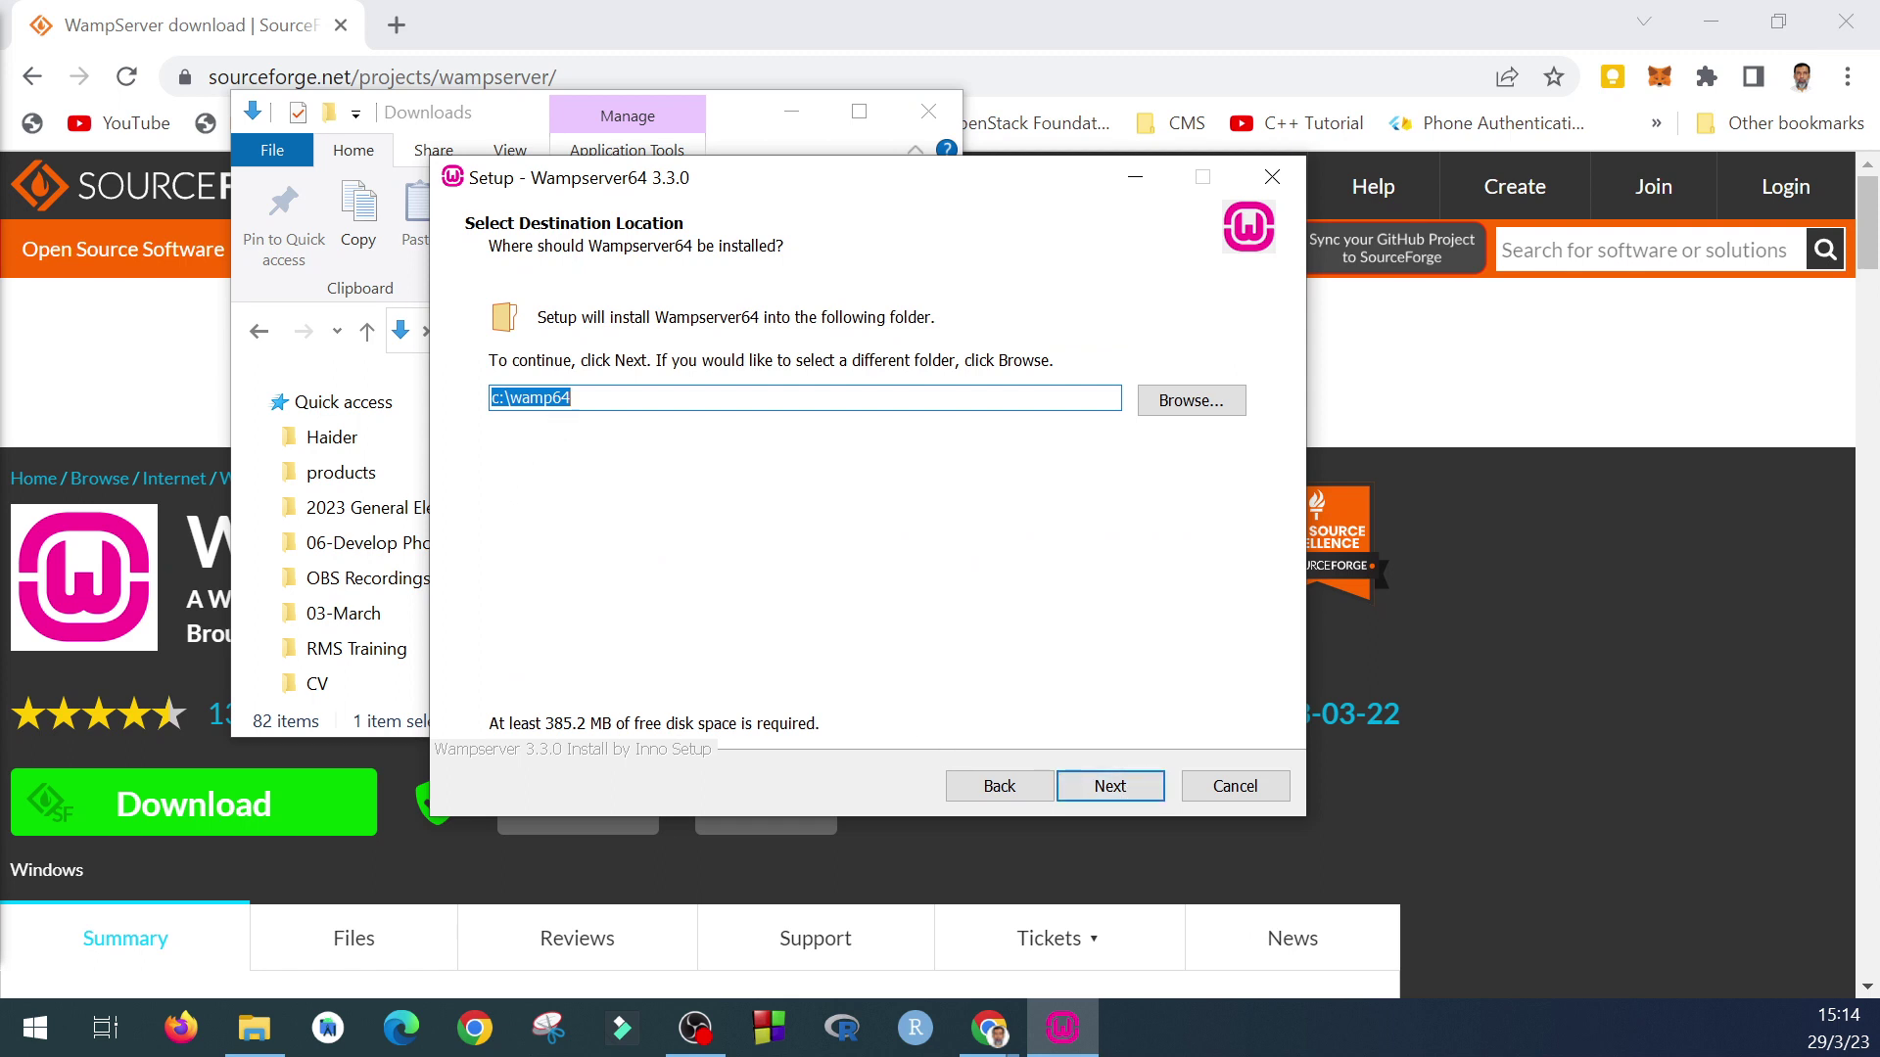
Step: Set the installation destination to d:\wamp64 and continue to the component selection
click(573, 398)
key(Delete)
text(d)
click(1111, 791)
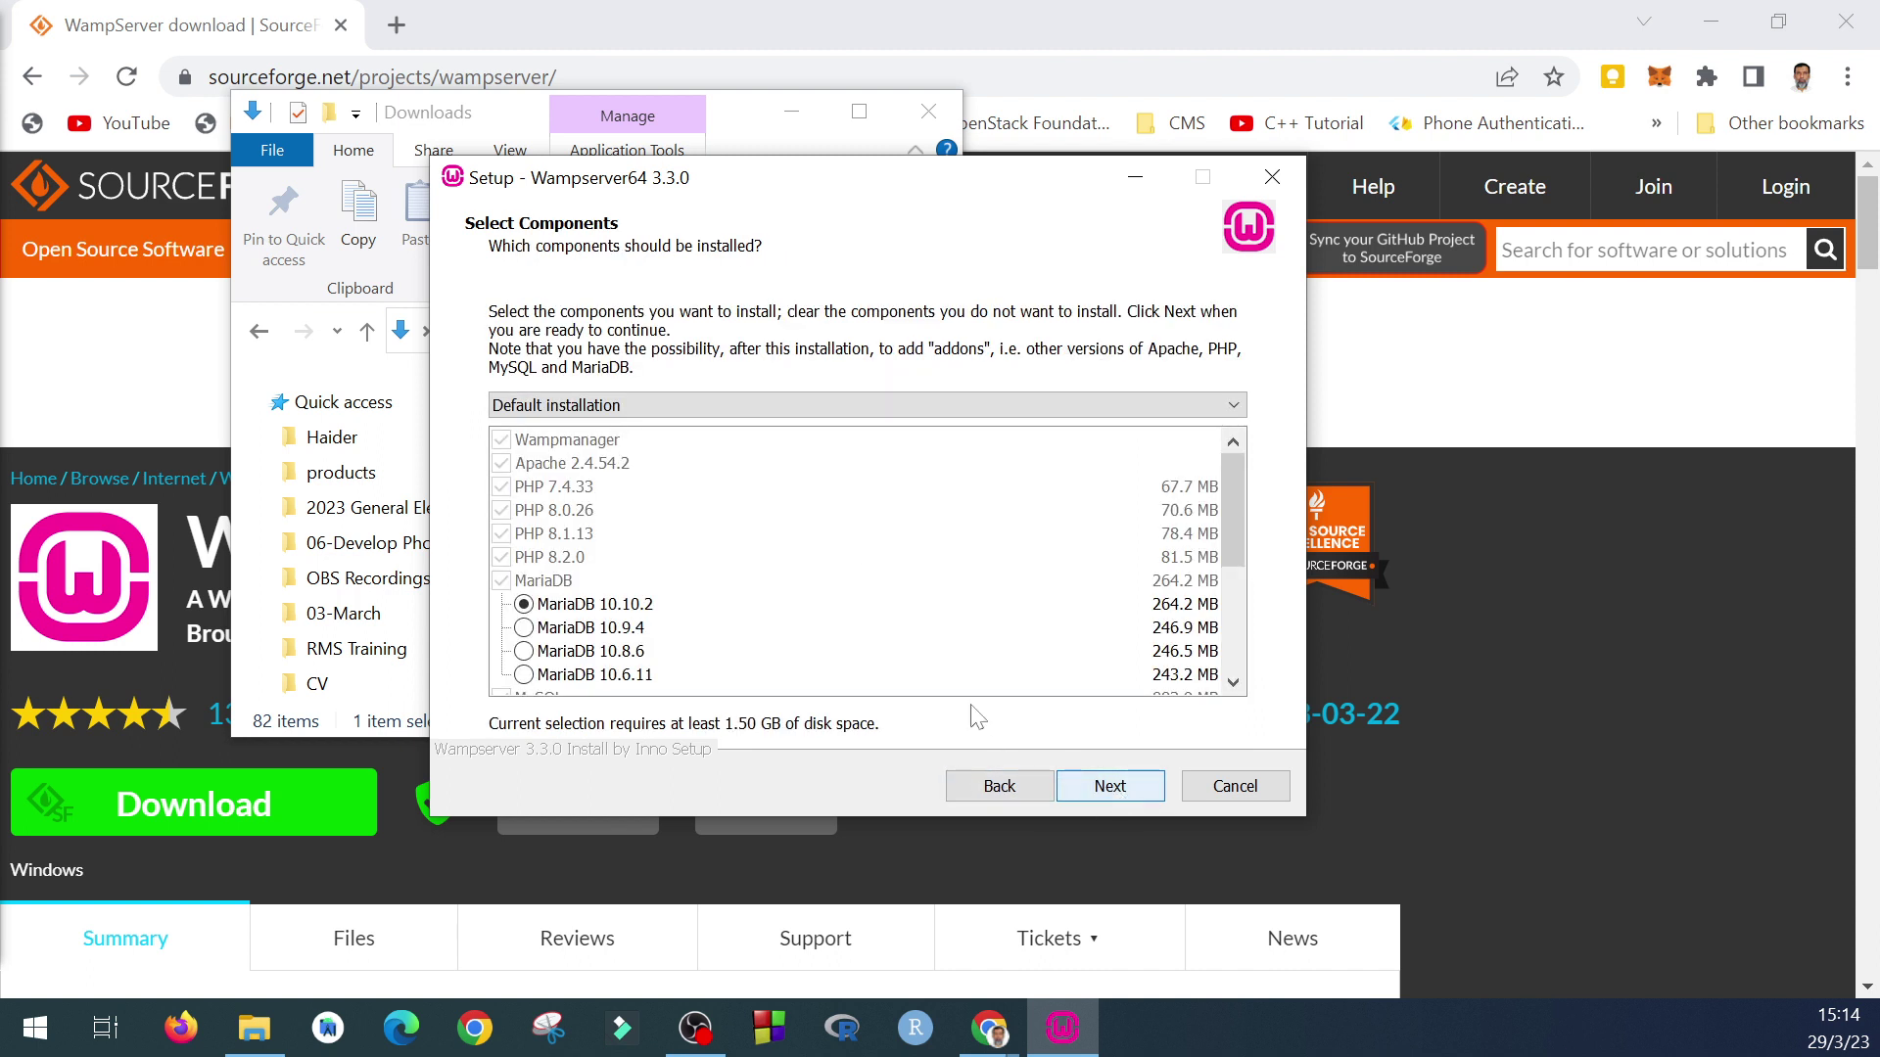
Step: Keep the default installation components, continuing despite those already installed, and start the Wampserver64 installation
scroll(947, 617, down, 1)
scroll(946, 617, down, 2)
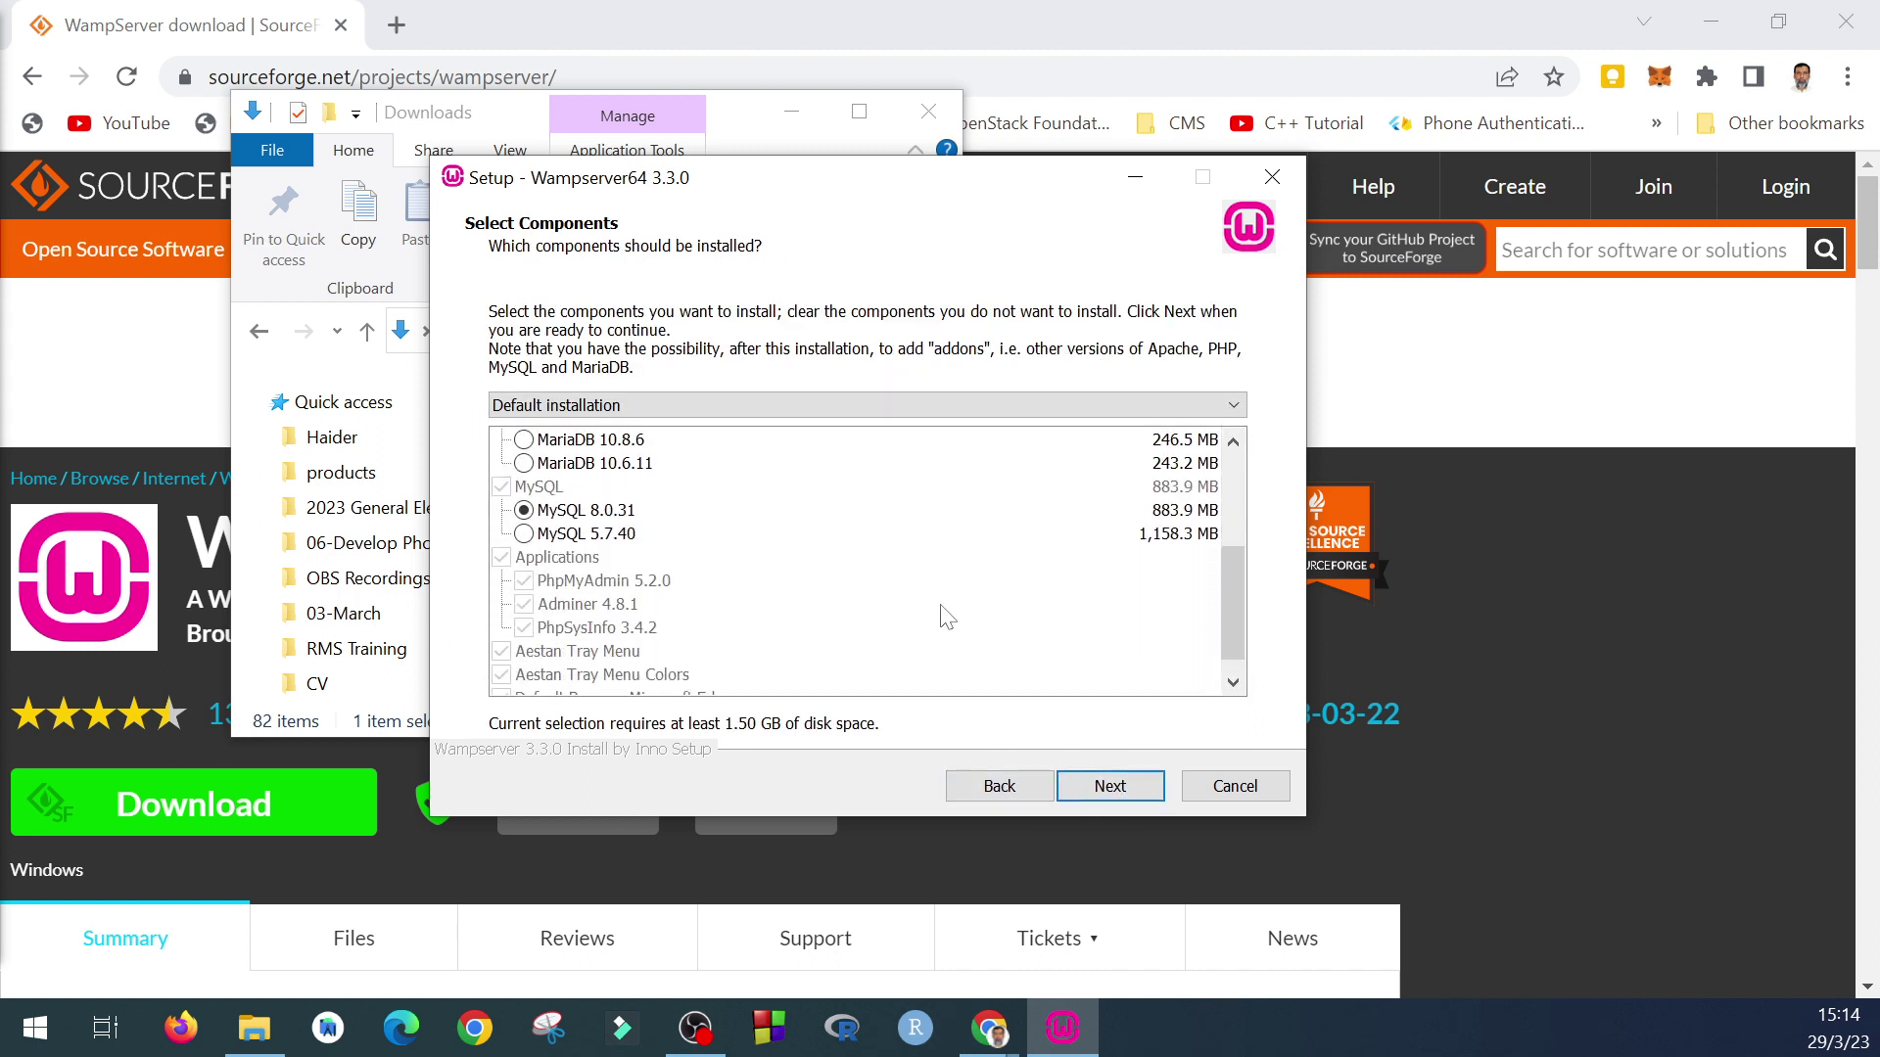
scroll(947, 617, down, 1)
scroll(946, 617, up, 4)
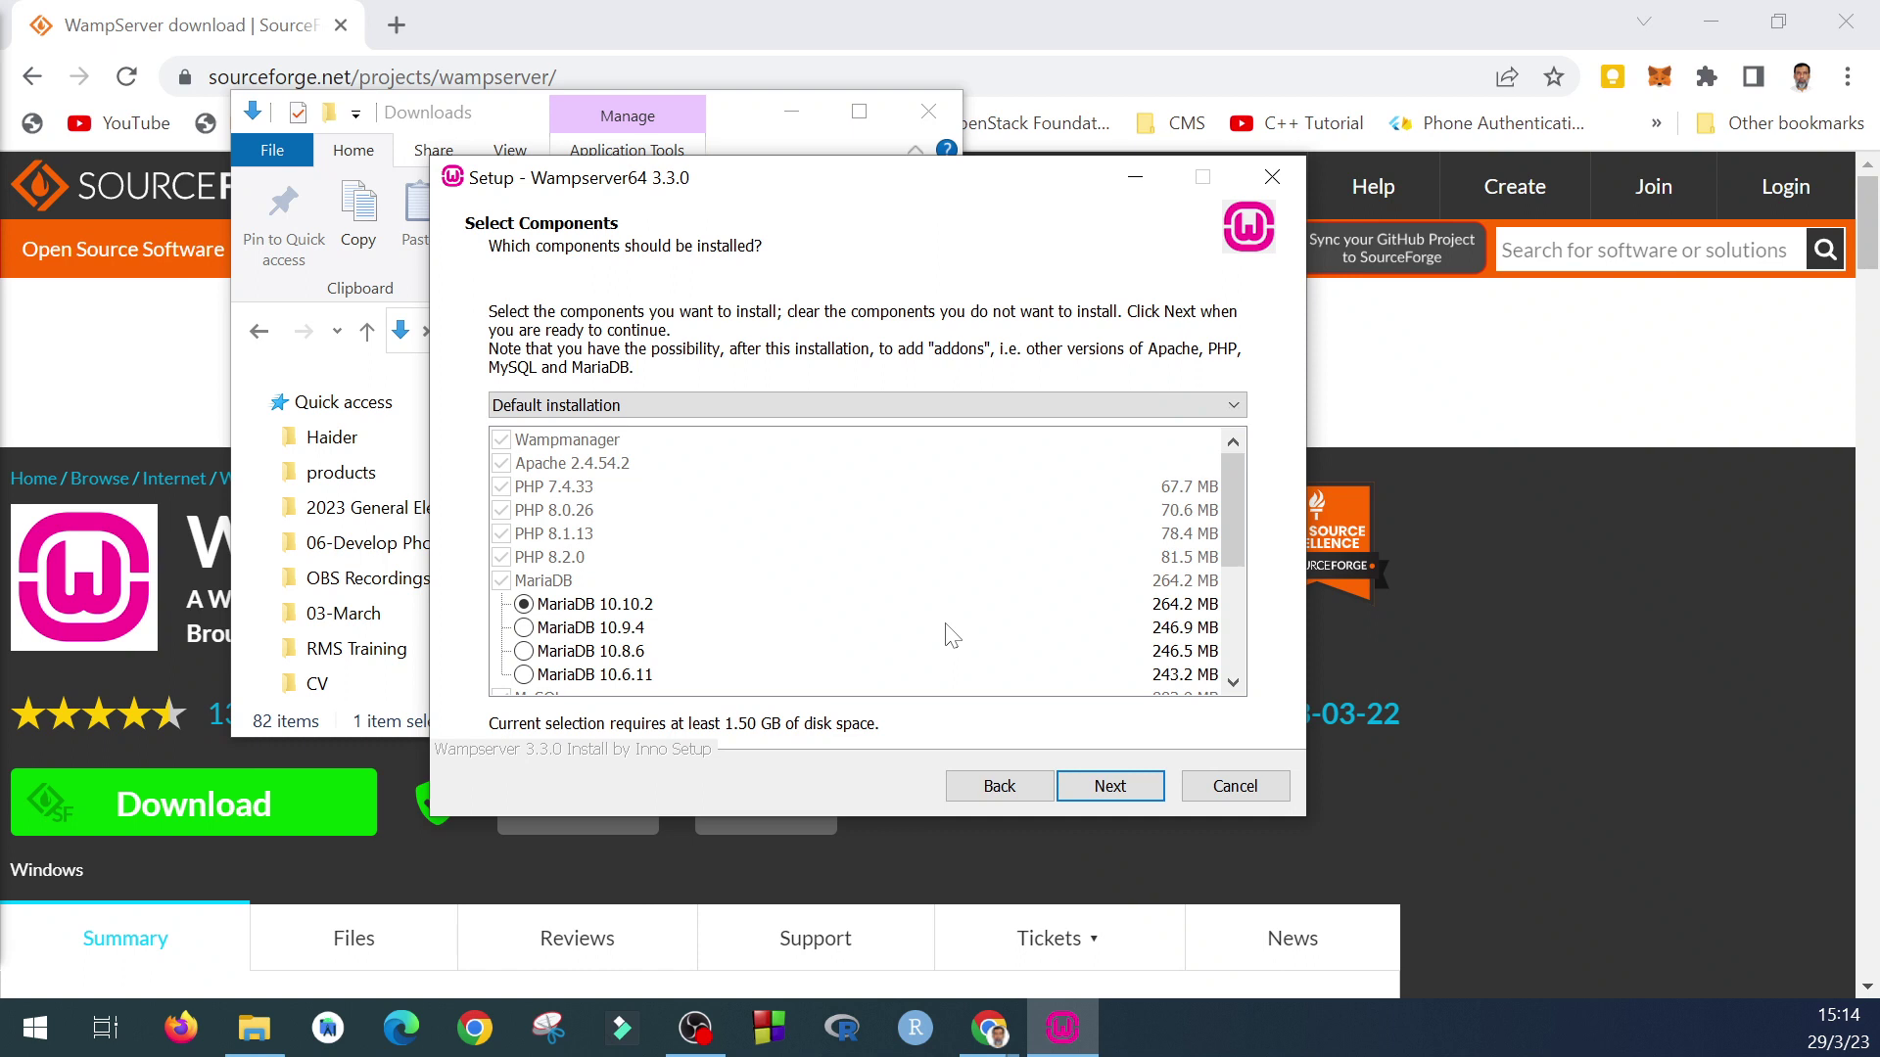
click(1135, 789)
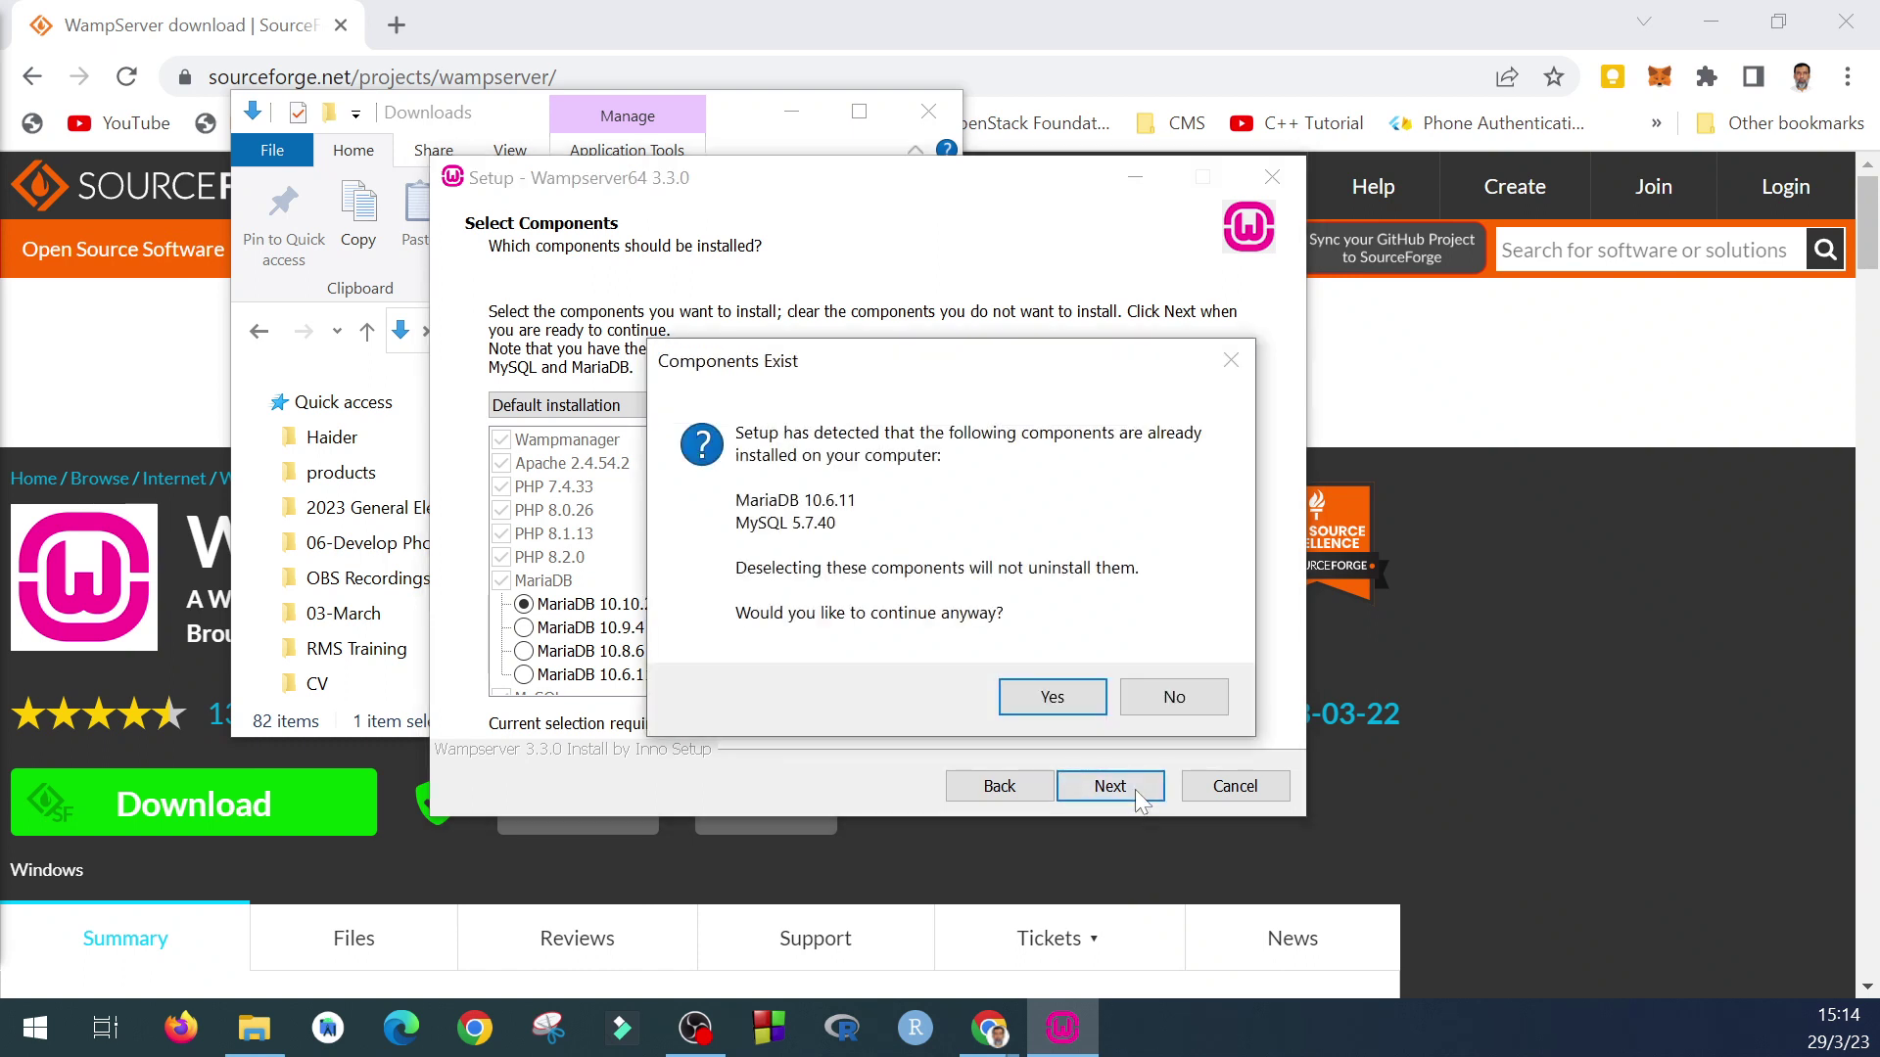
click(1032, 697)
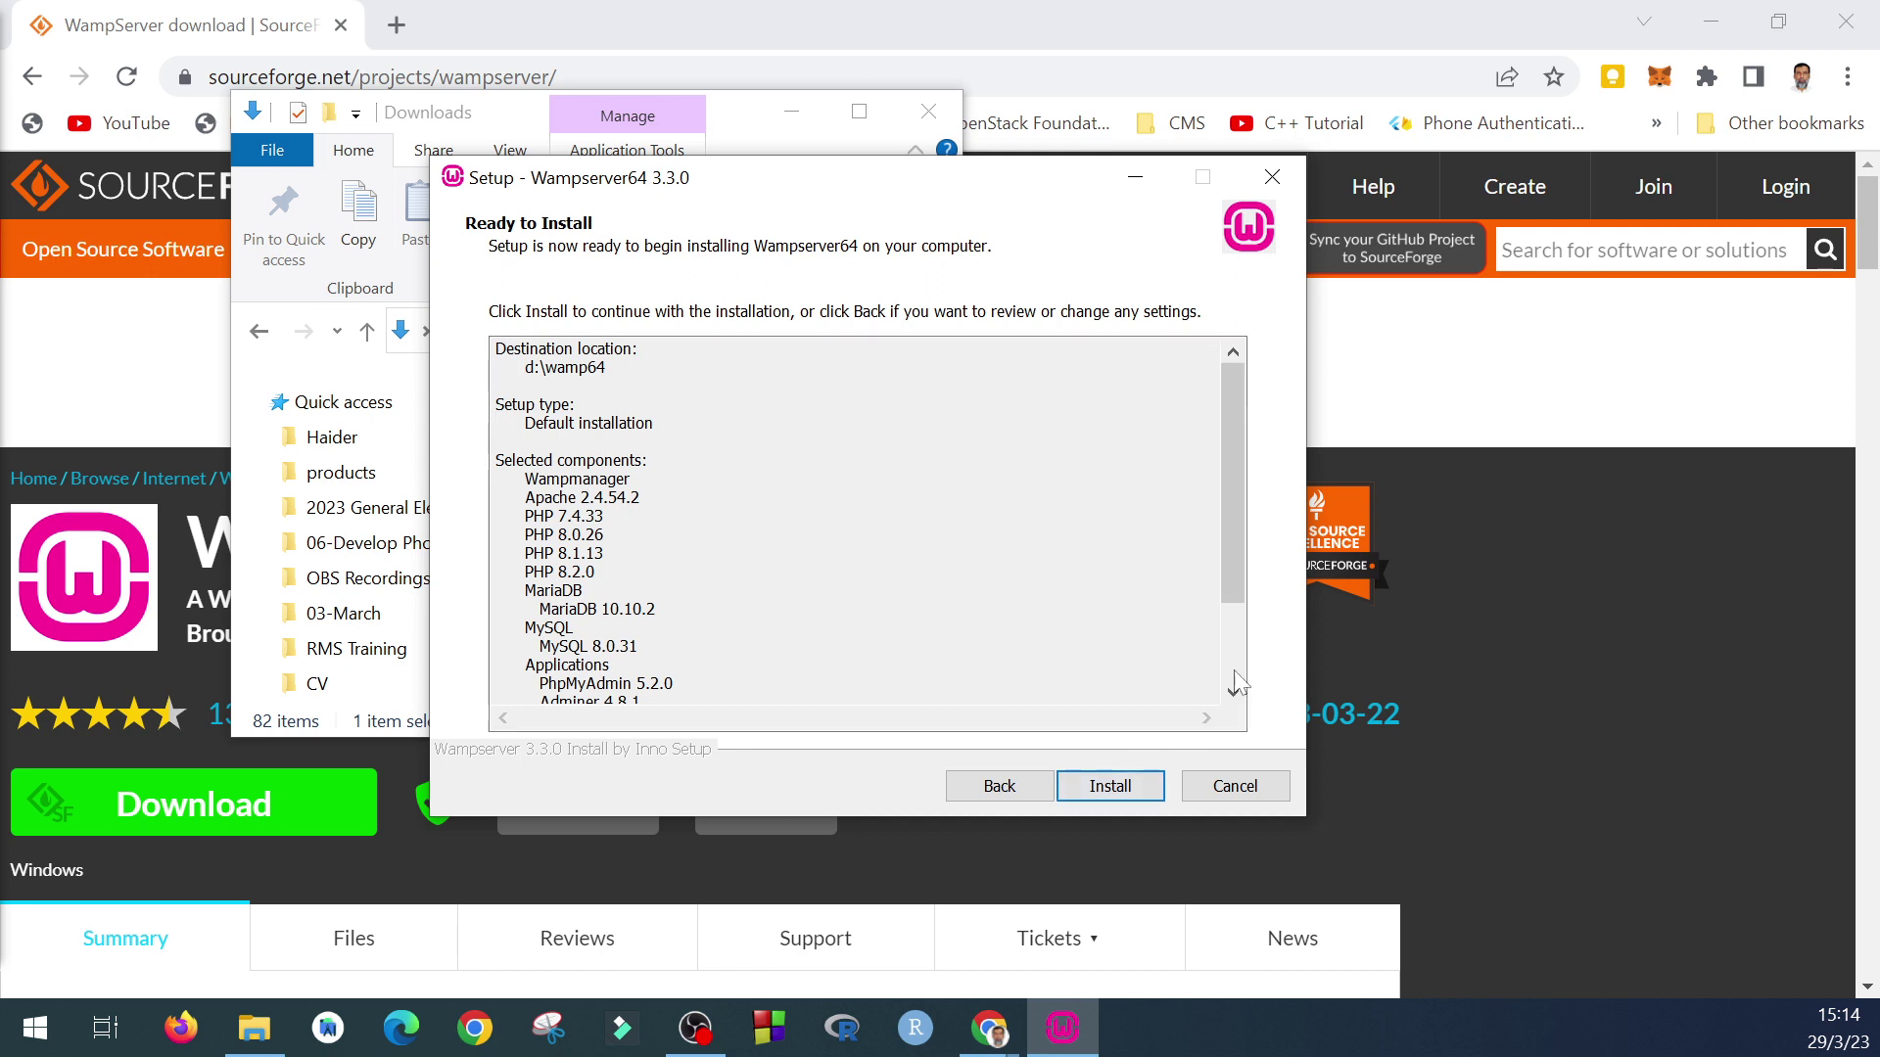
drag(1233, 548, 1232, 632)
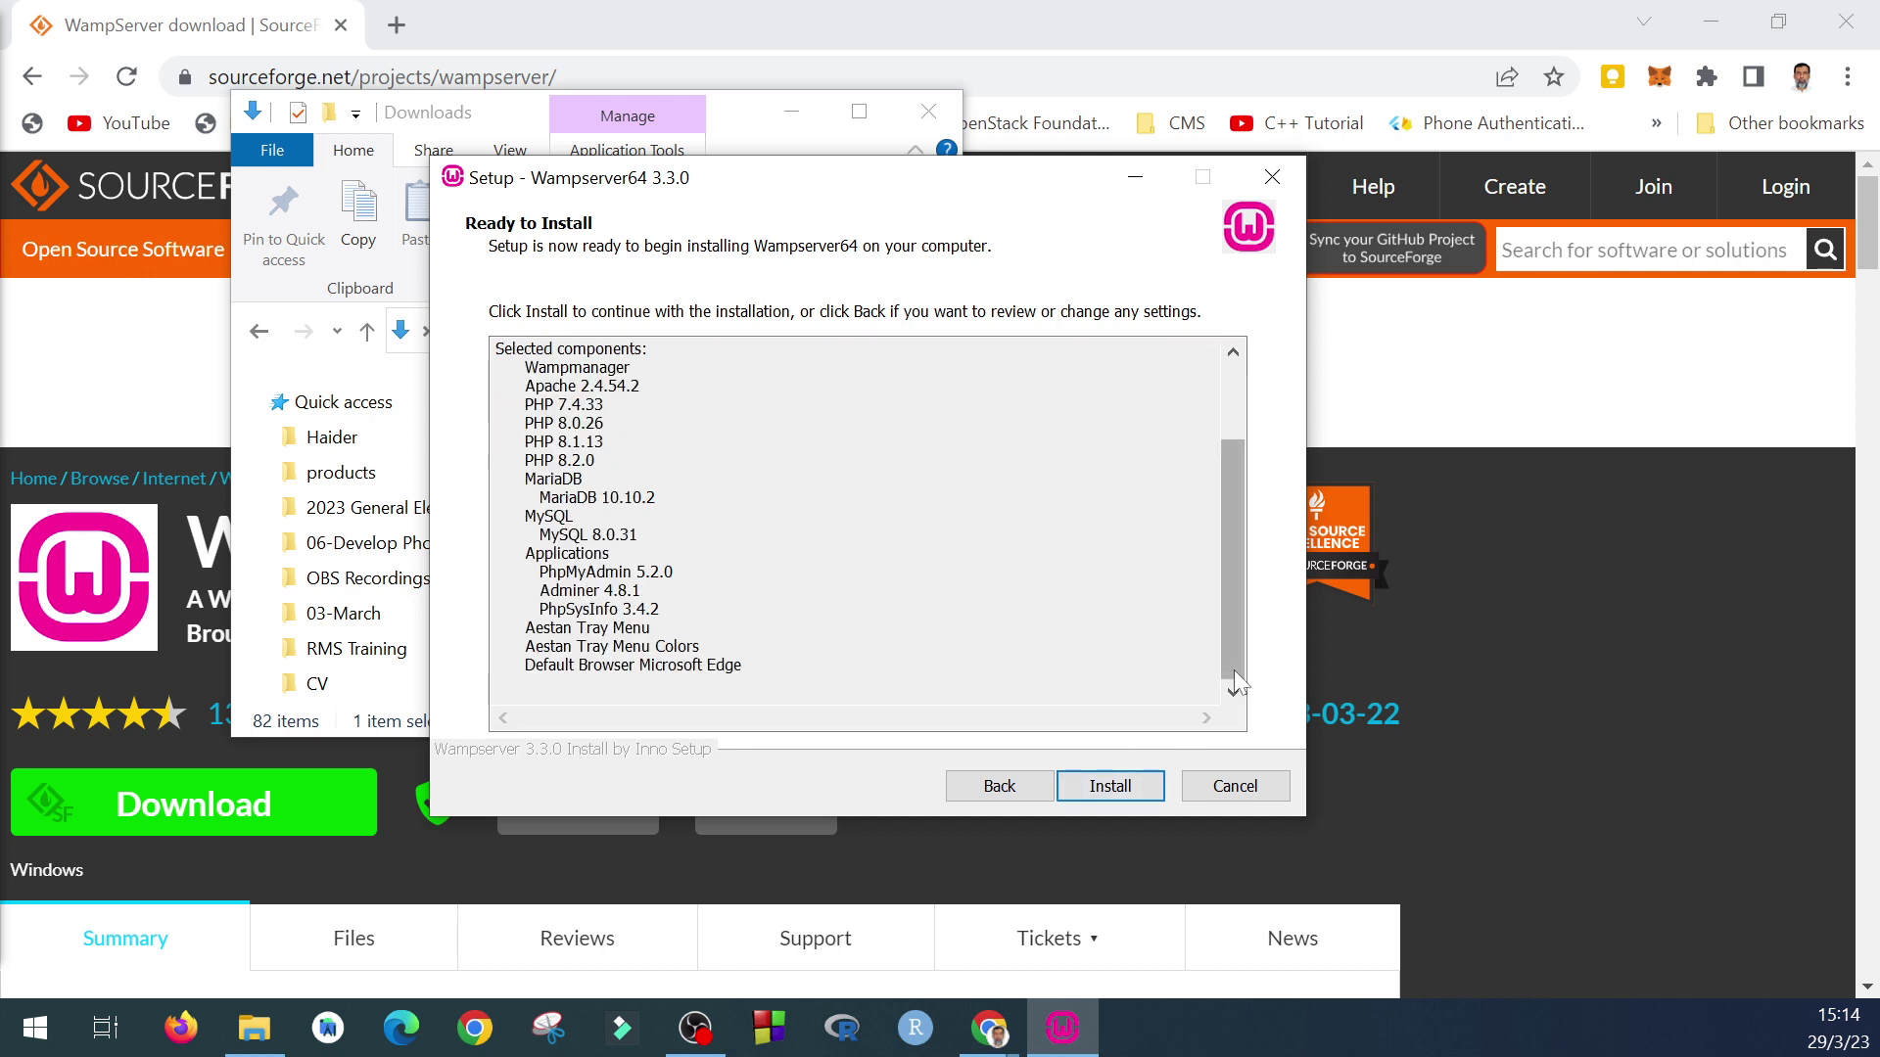
click(1111, 786)
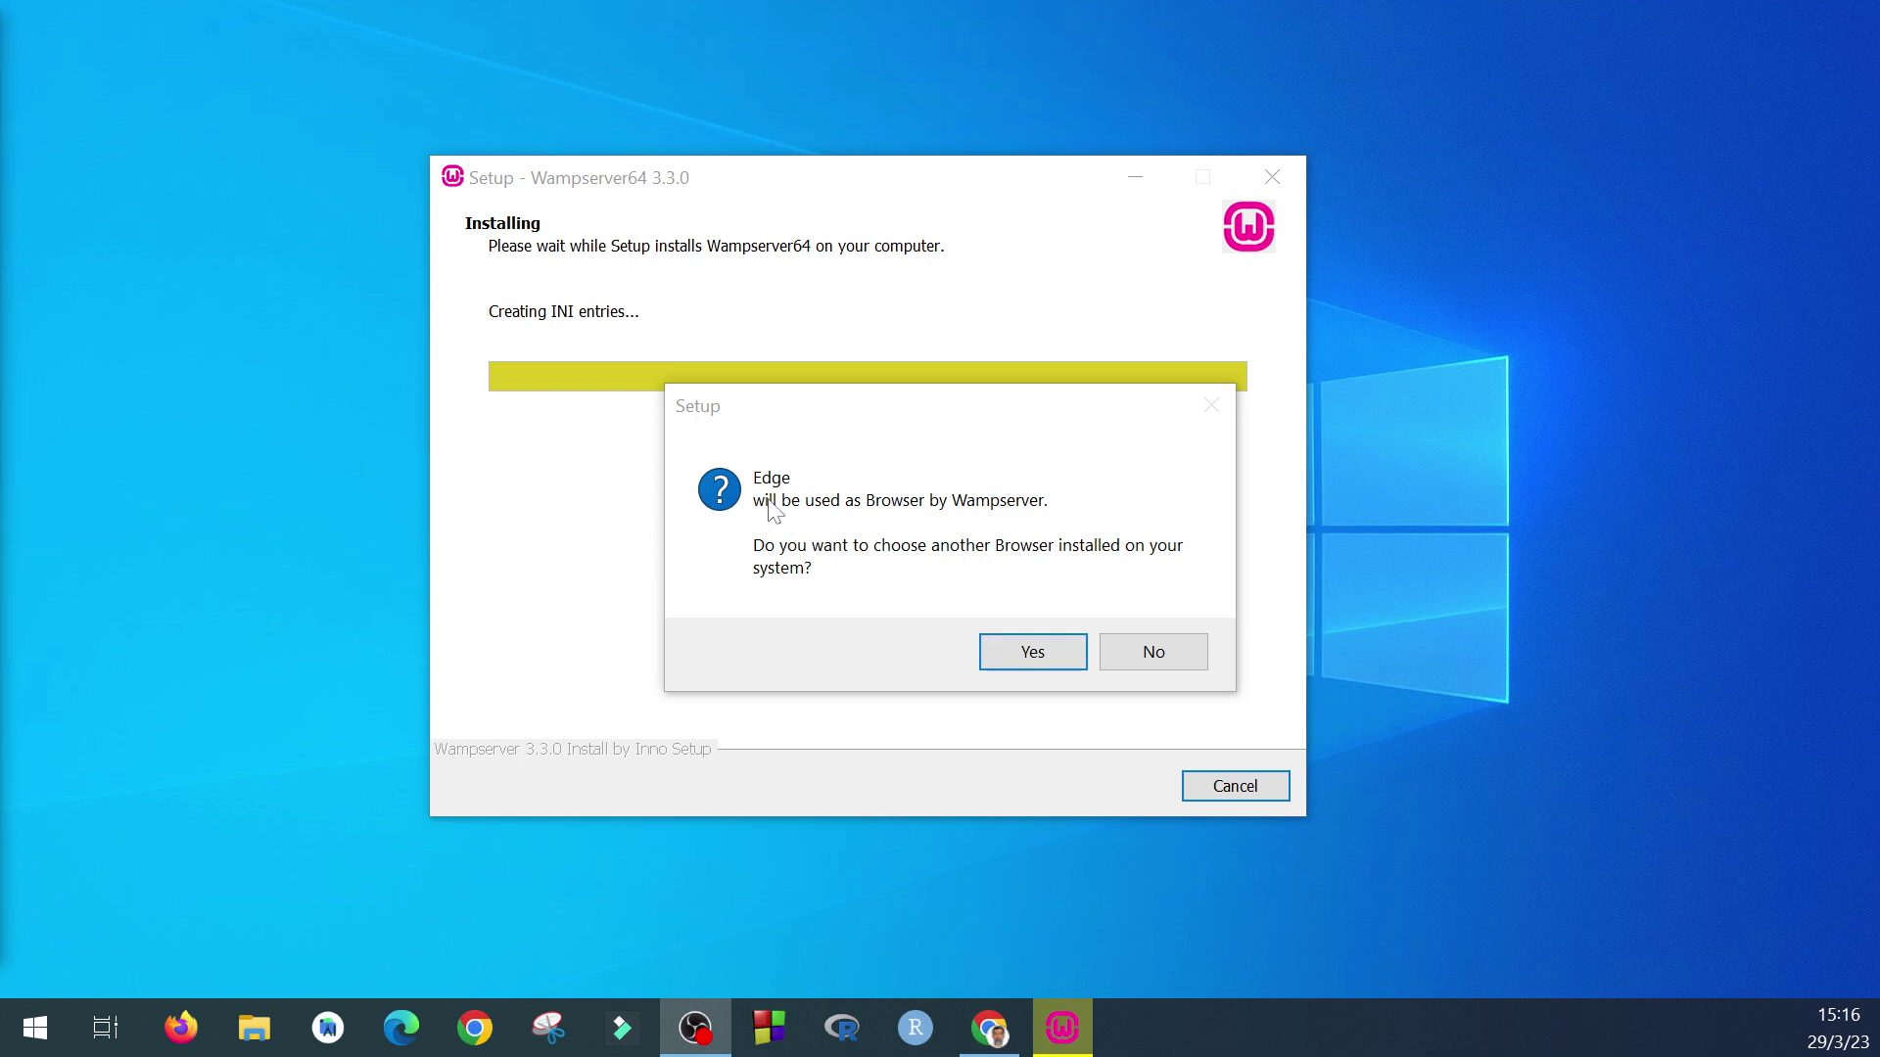
Step: Opt to choose an installed browser other than Edge for Wampserver
click(1032, 653)
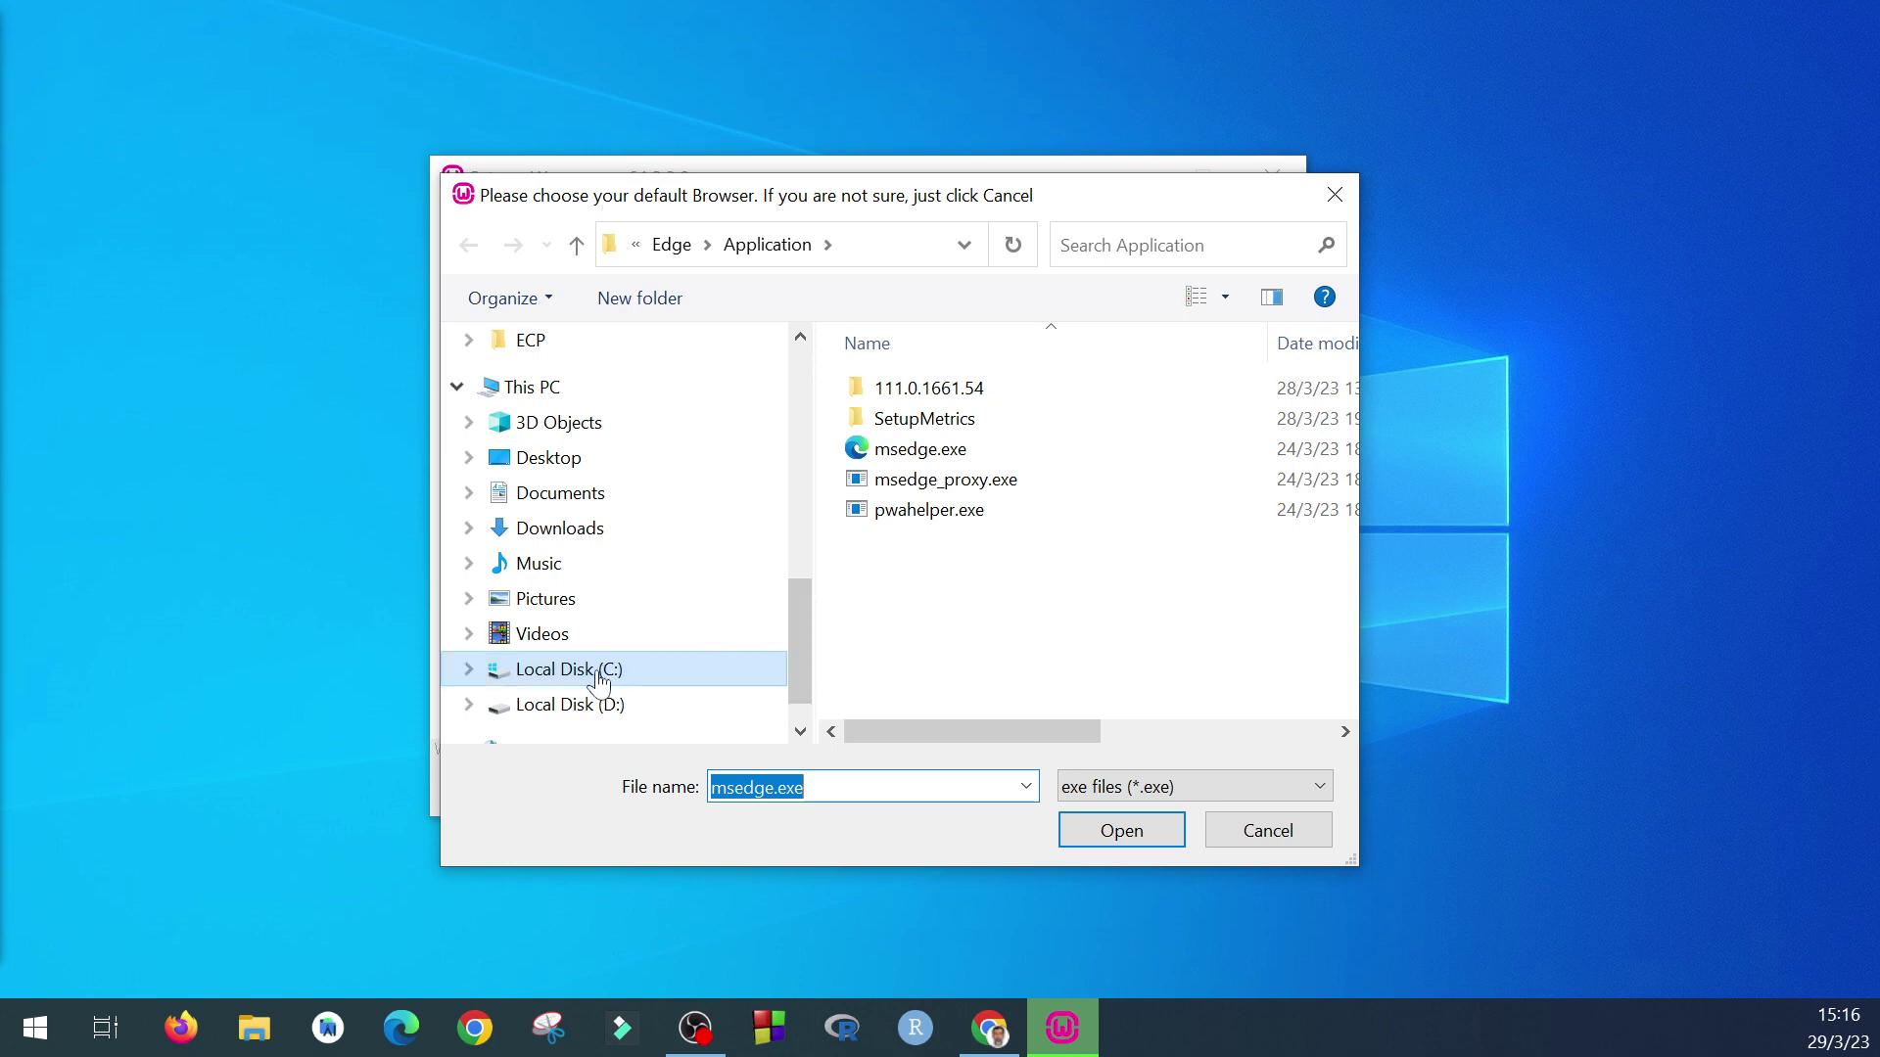
click(562, 670)
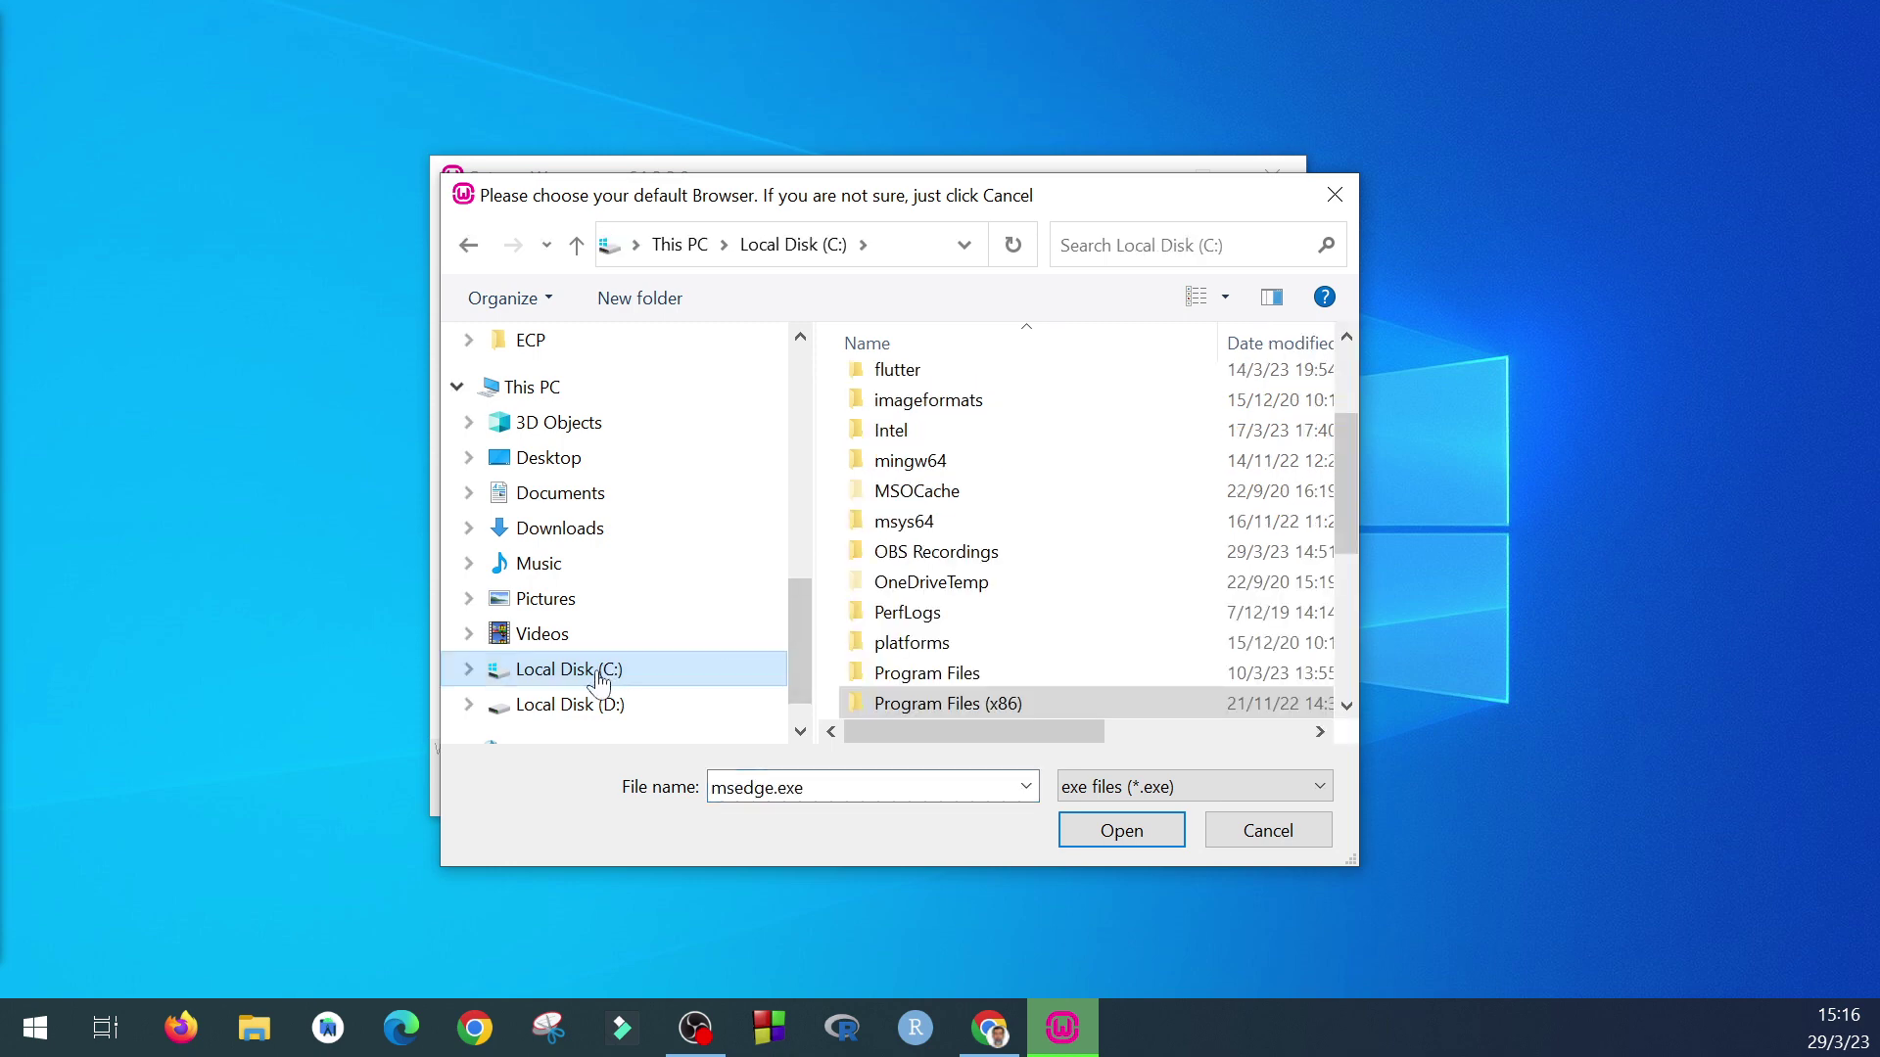
double_click(973, 697)
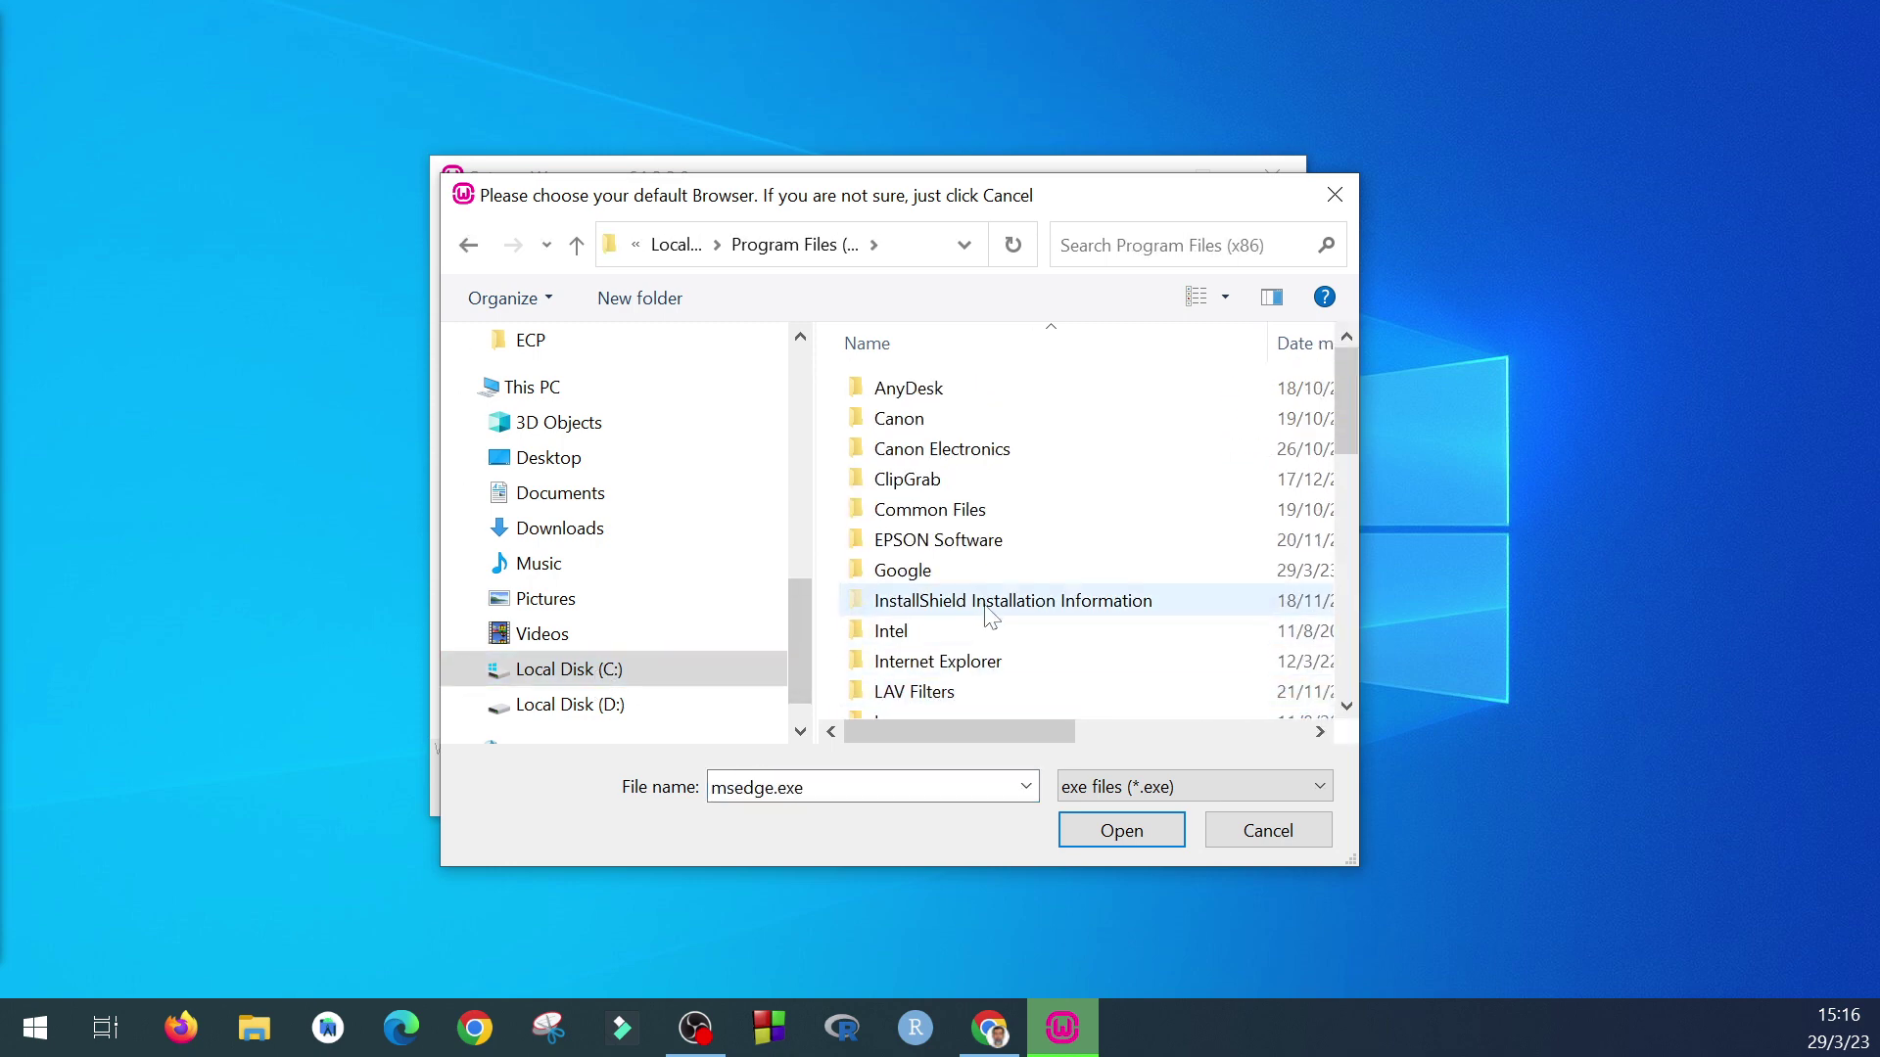
double_click(921, 573)
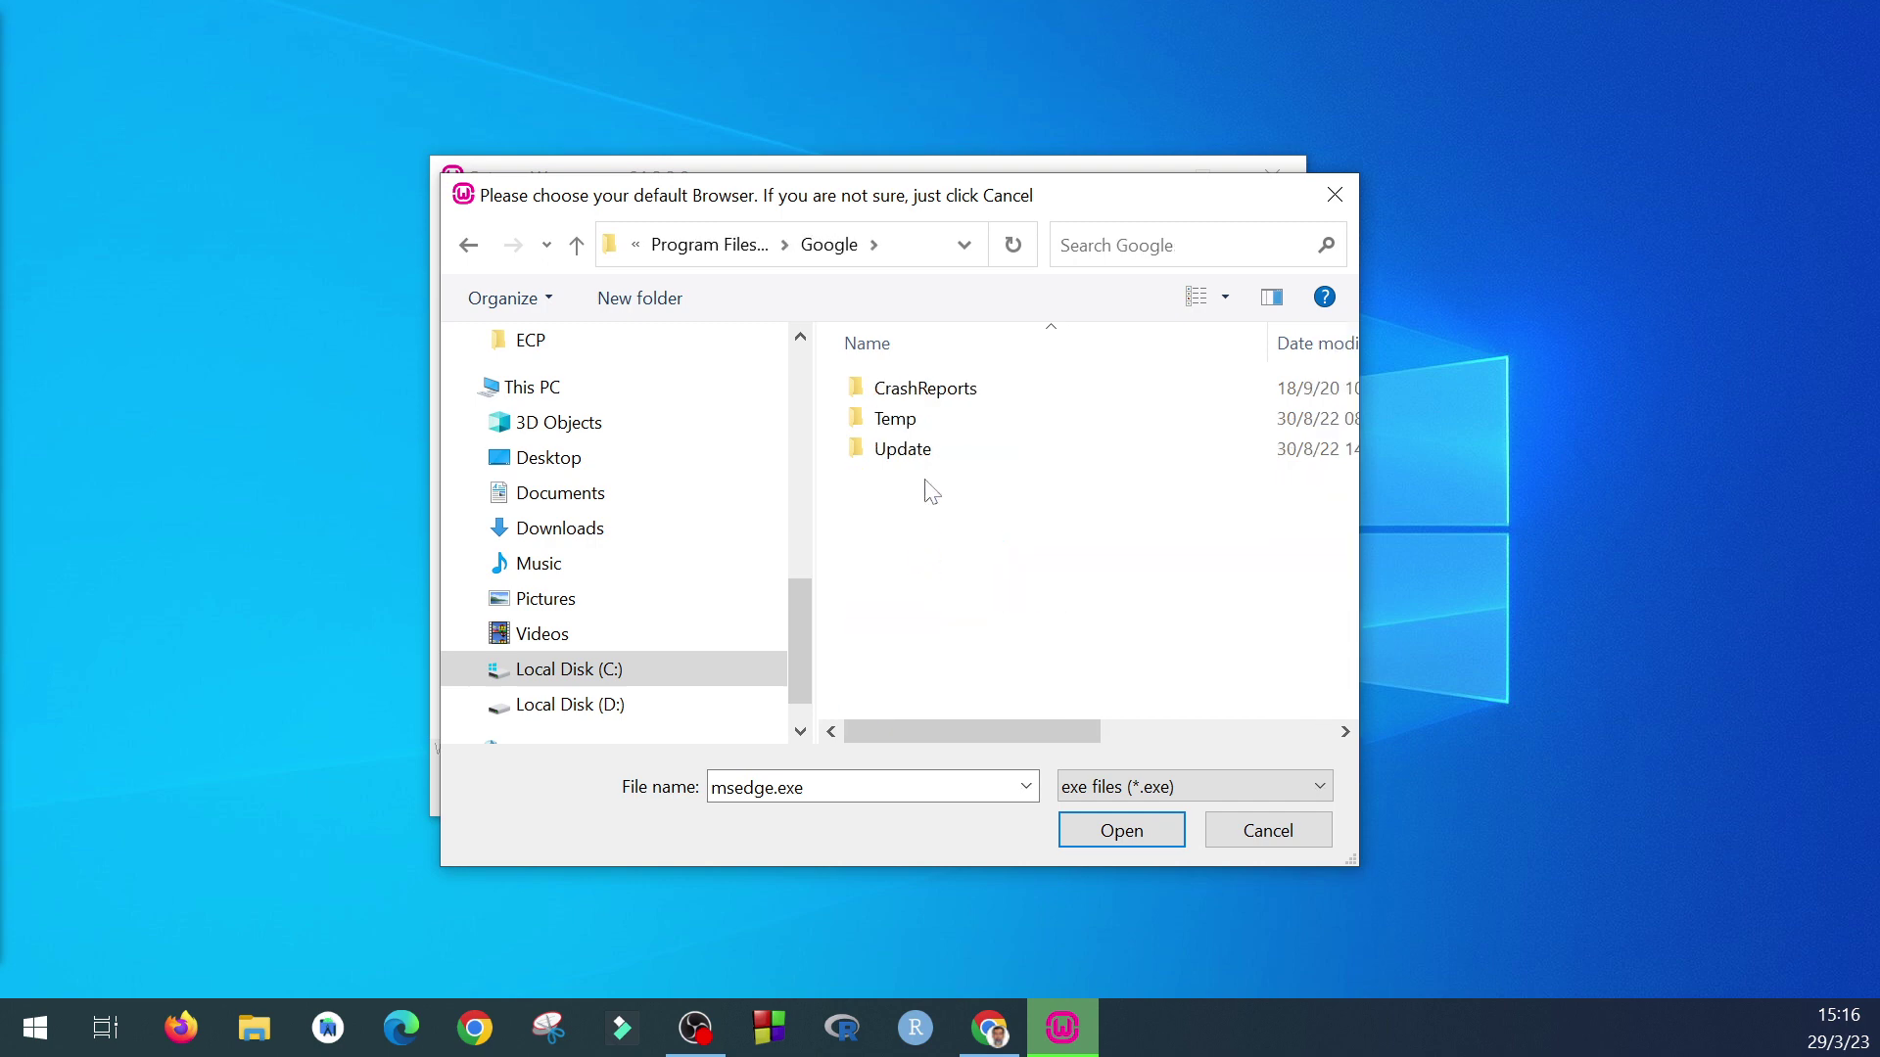
click(749, 241)
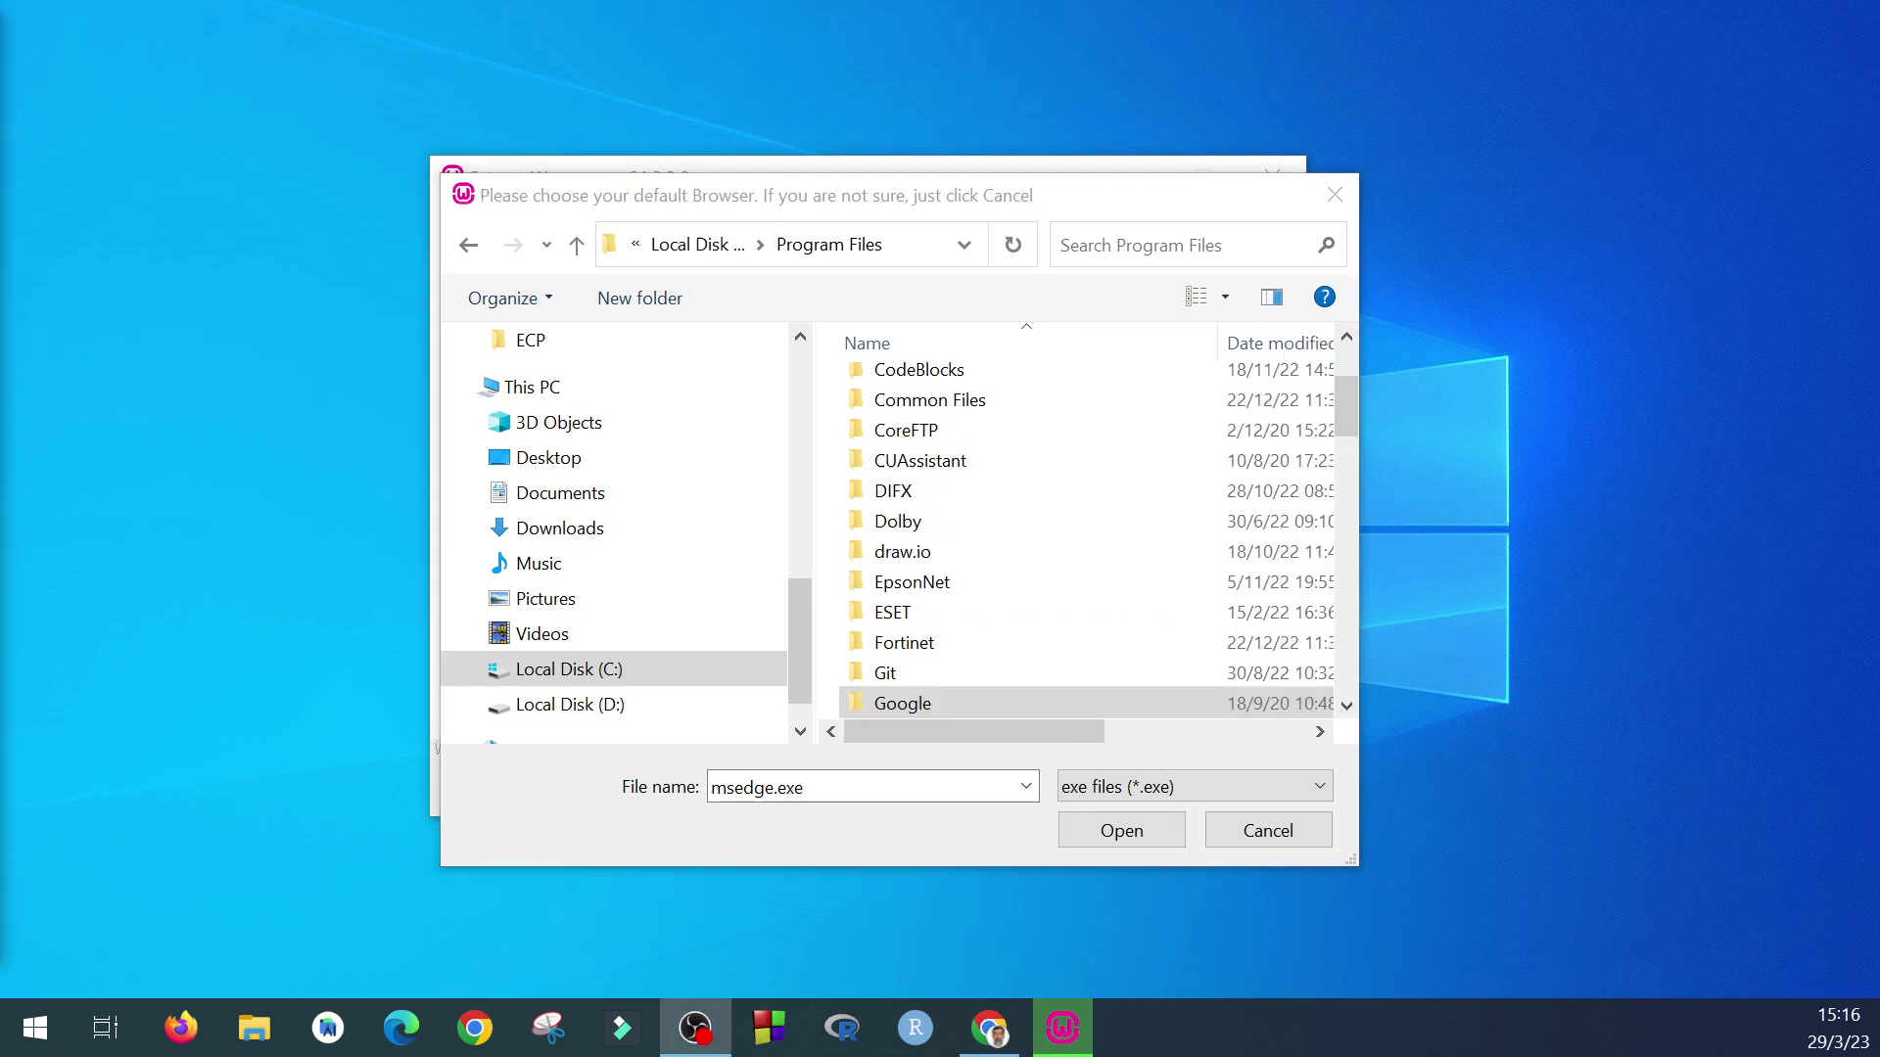
Step: Set chrome.exe from C:\Program Files\Google\Chrome\Application as Wampserver's default browser
click(590, 675)
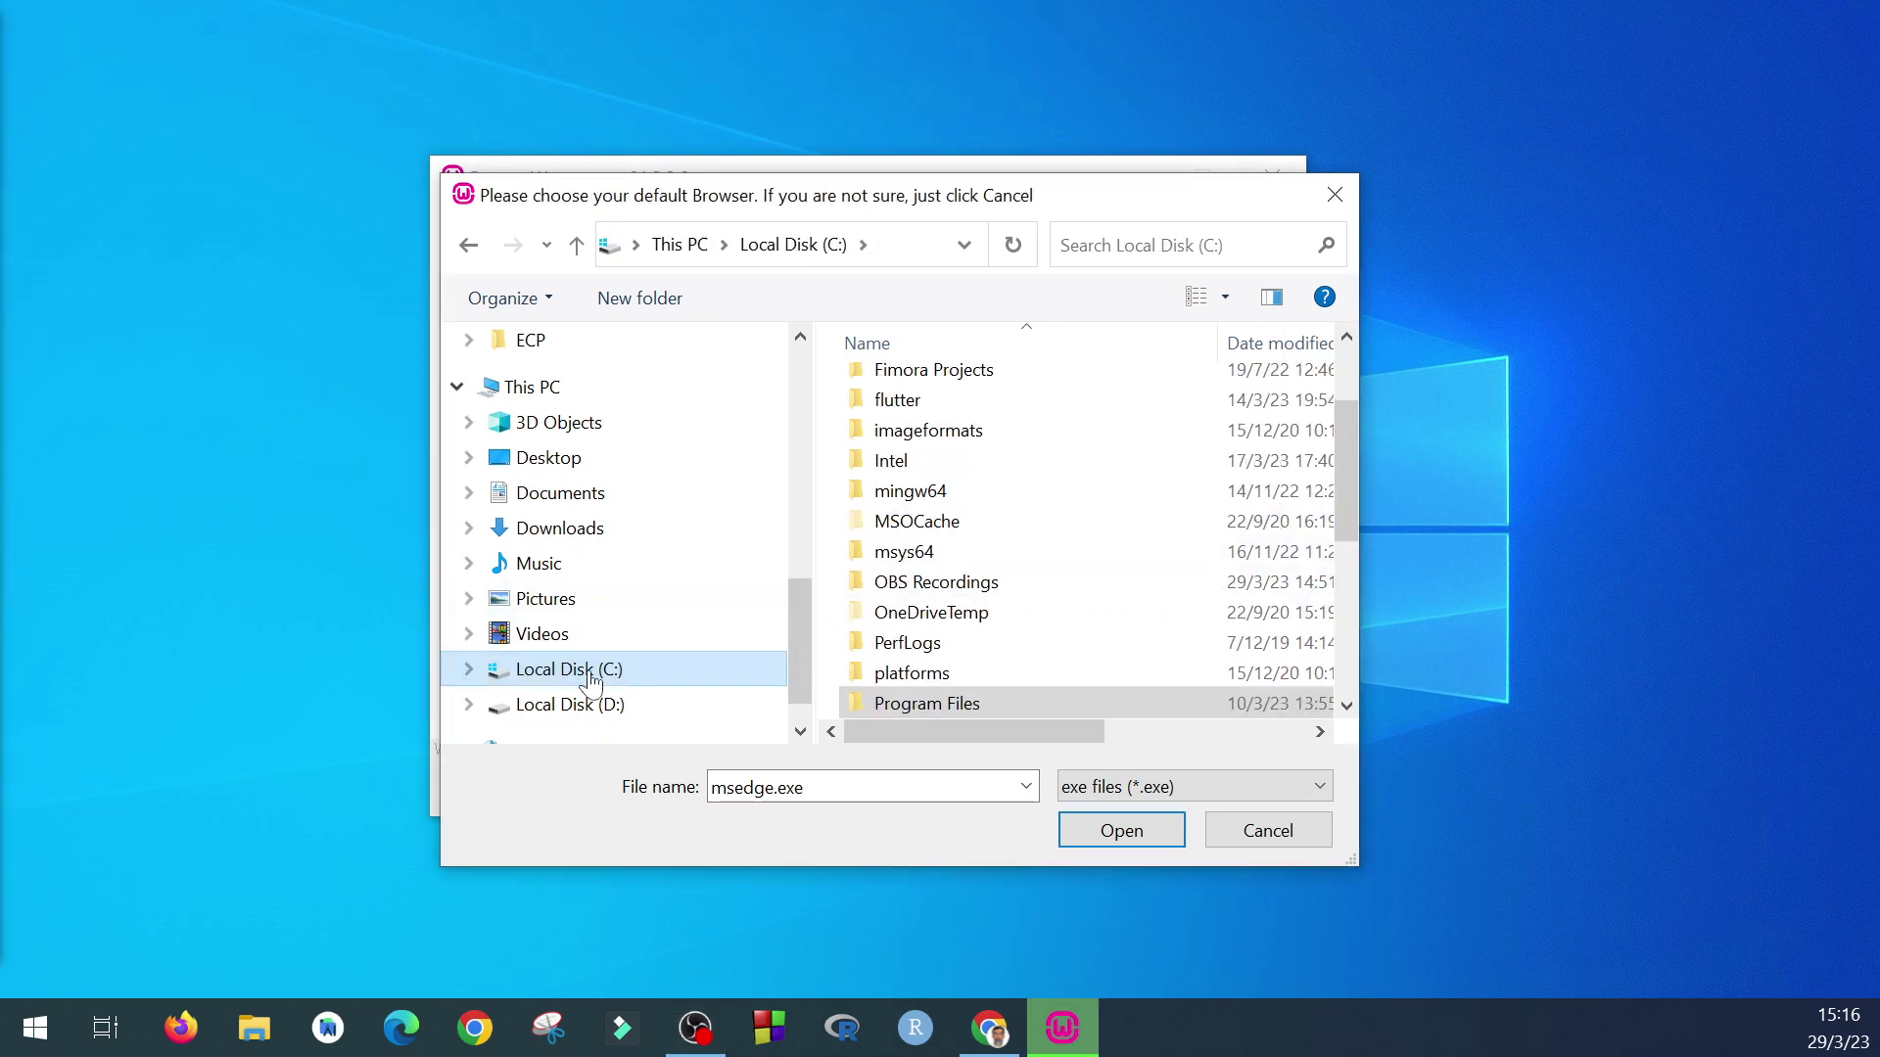
scroll(964, 707, down, 1)
click(948, 615)
double_click(948, 615)
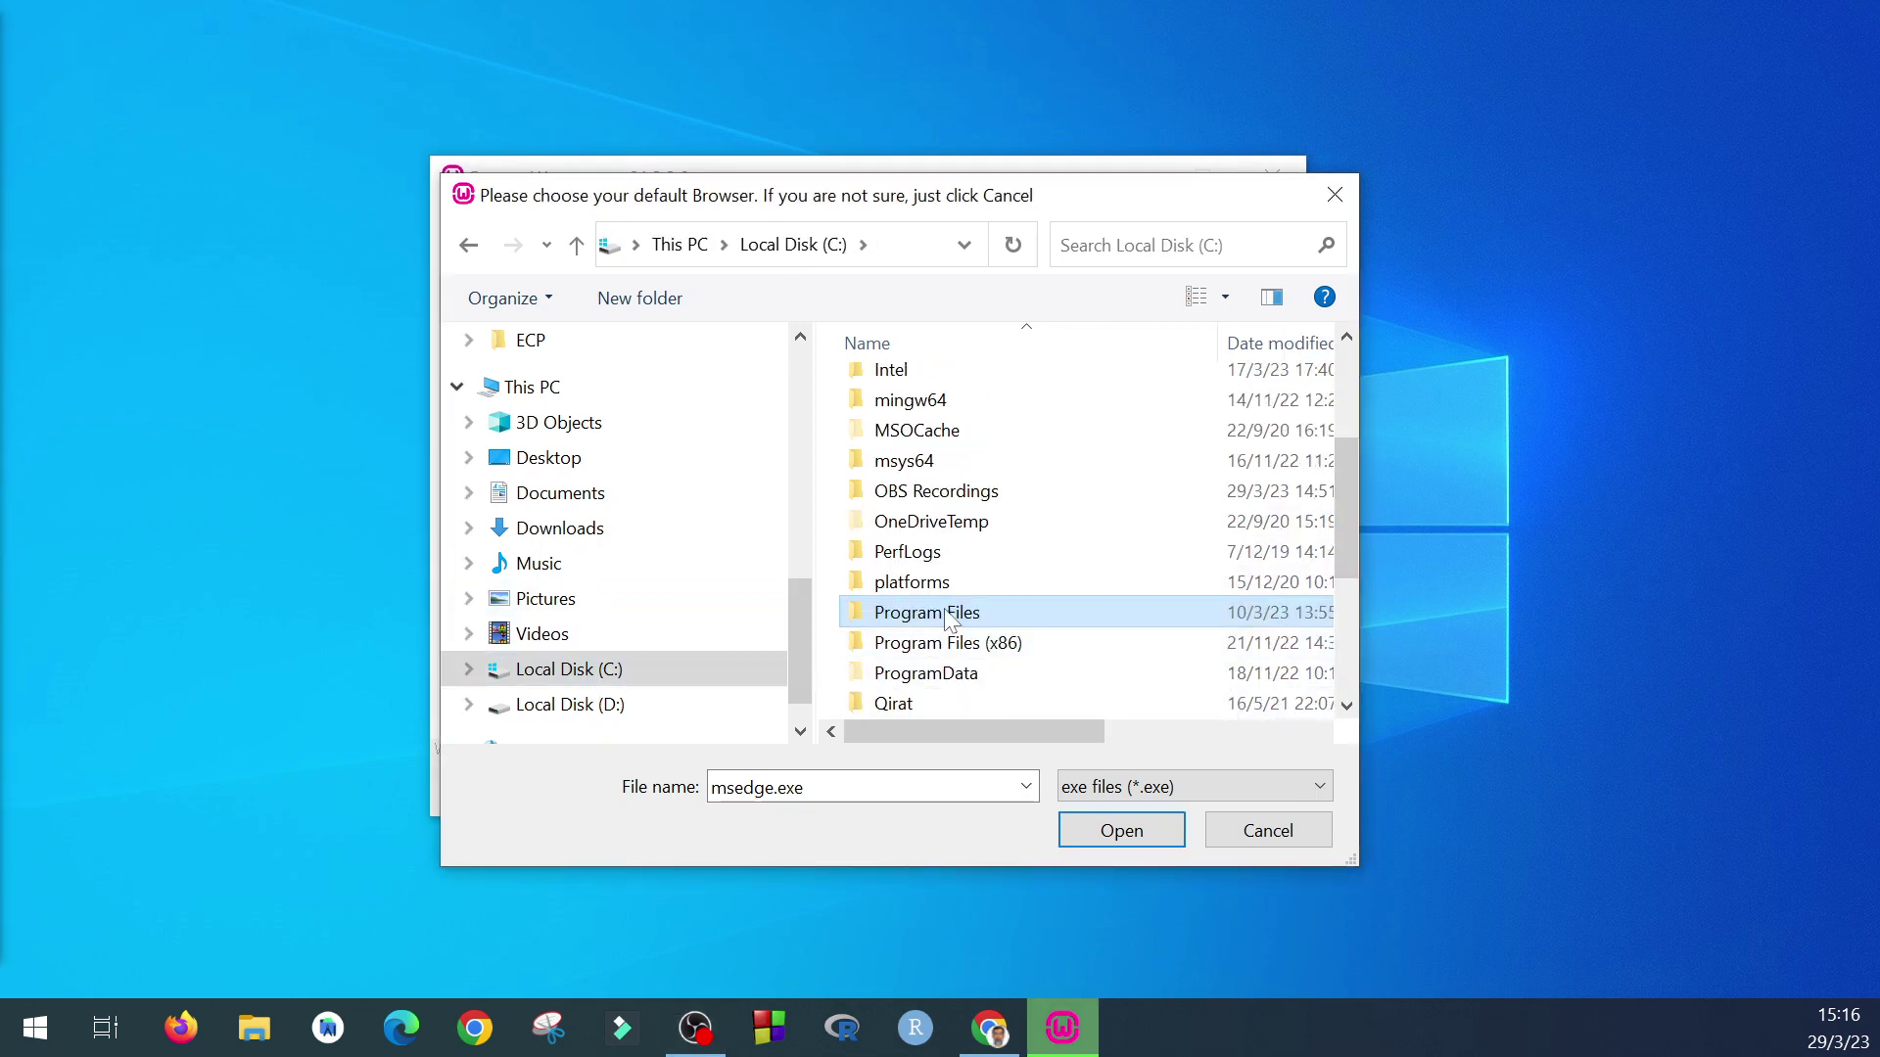
click(935, 570)
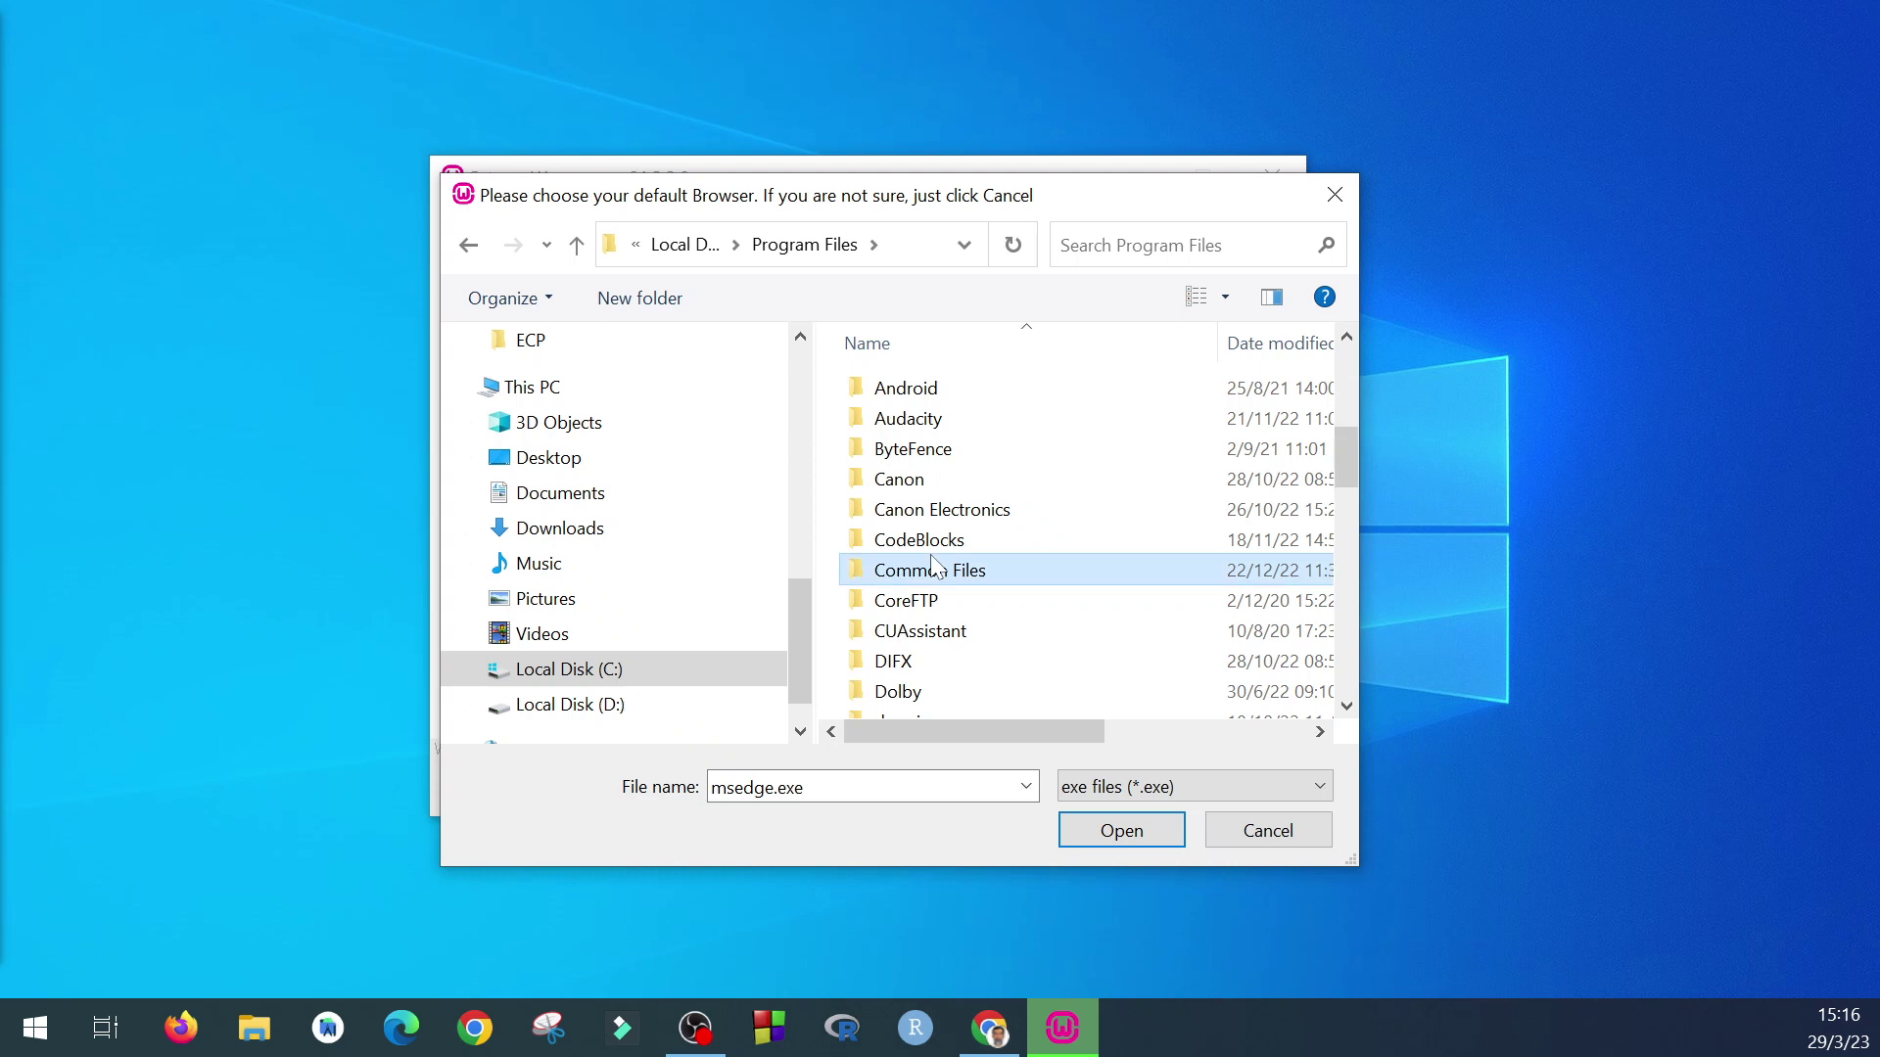
scroll(935, 570, down, 4)
double_click(921, 410)
double_click(914, 397)
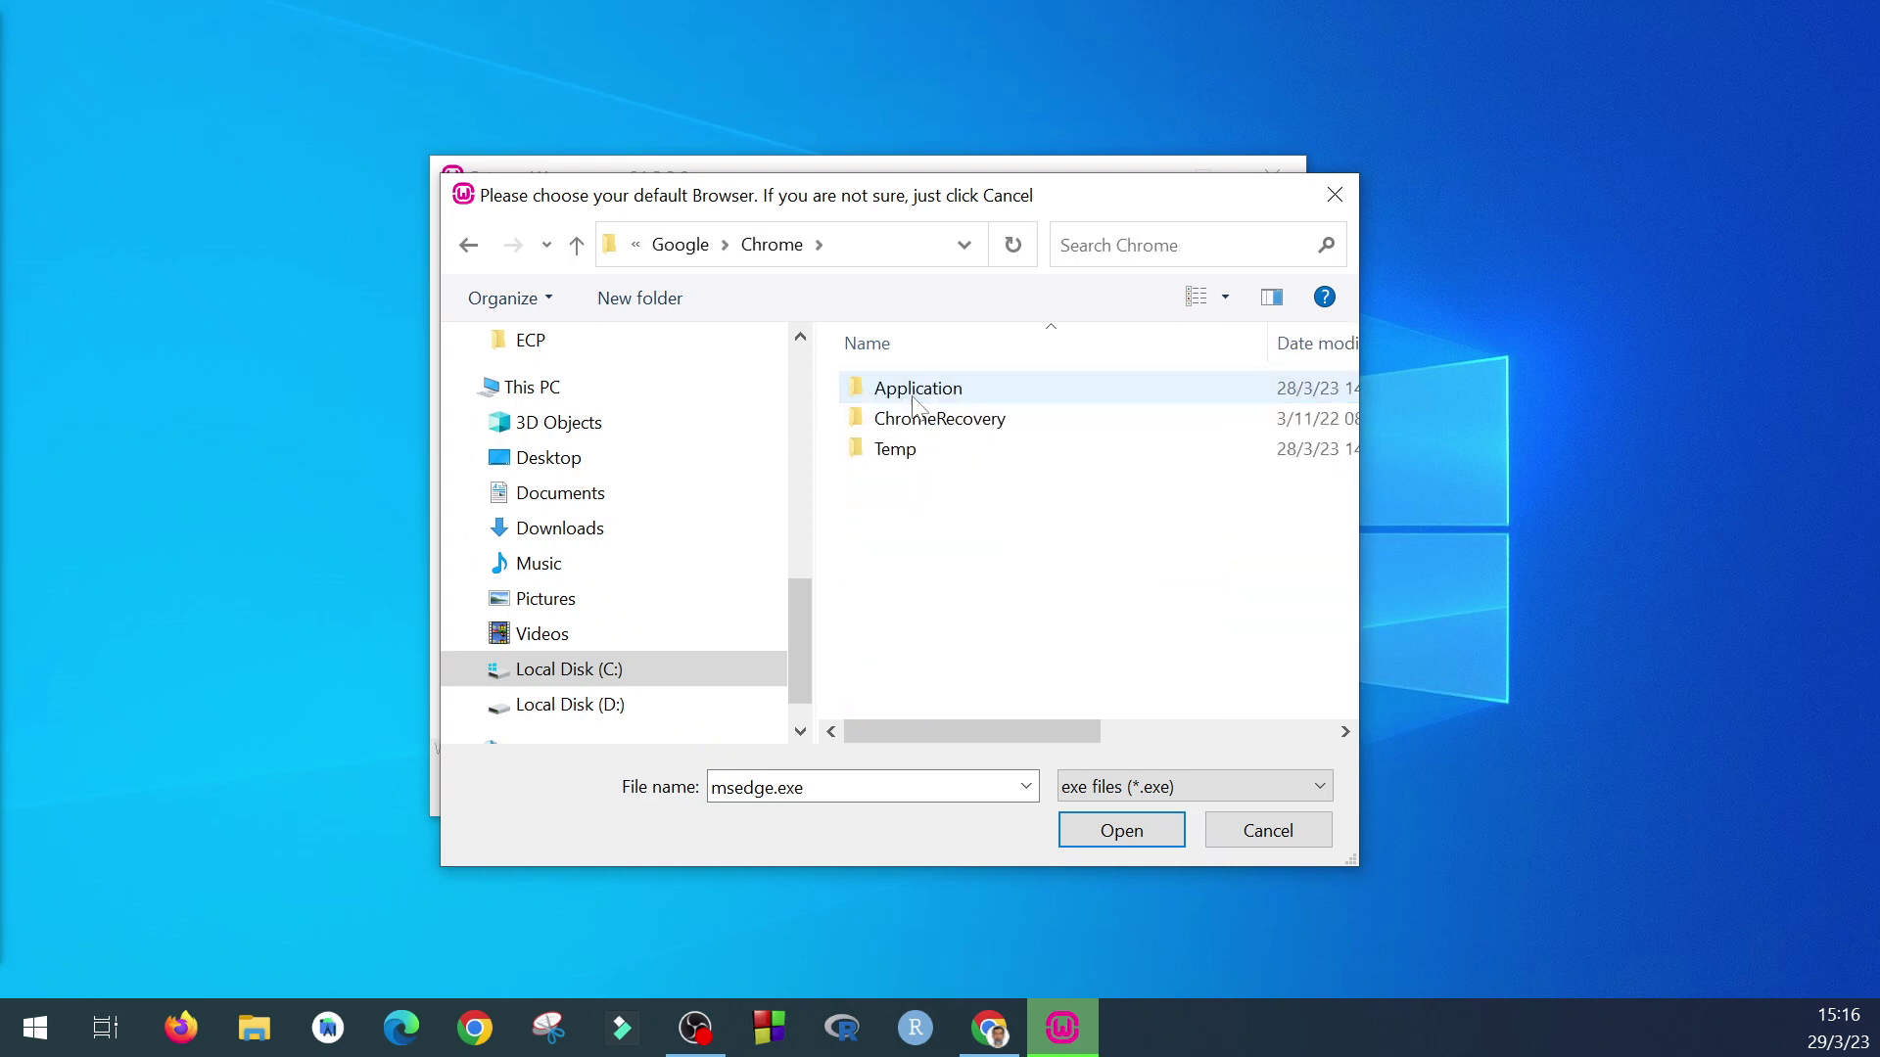
double_click(916, 394)
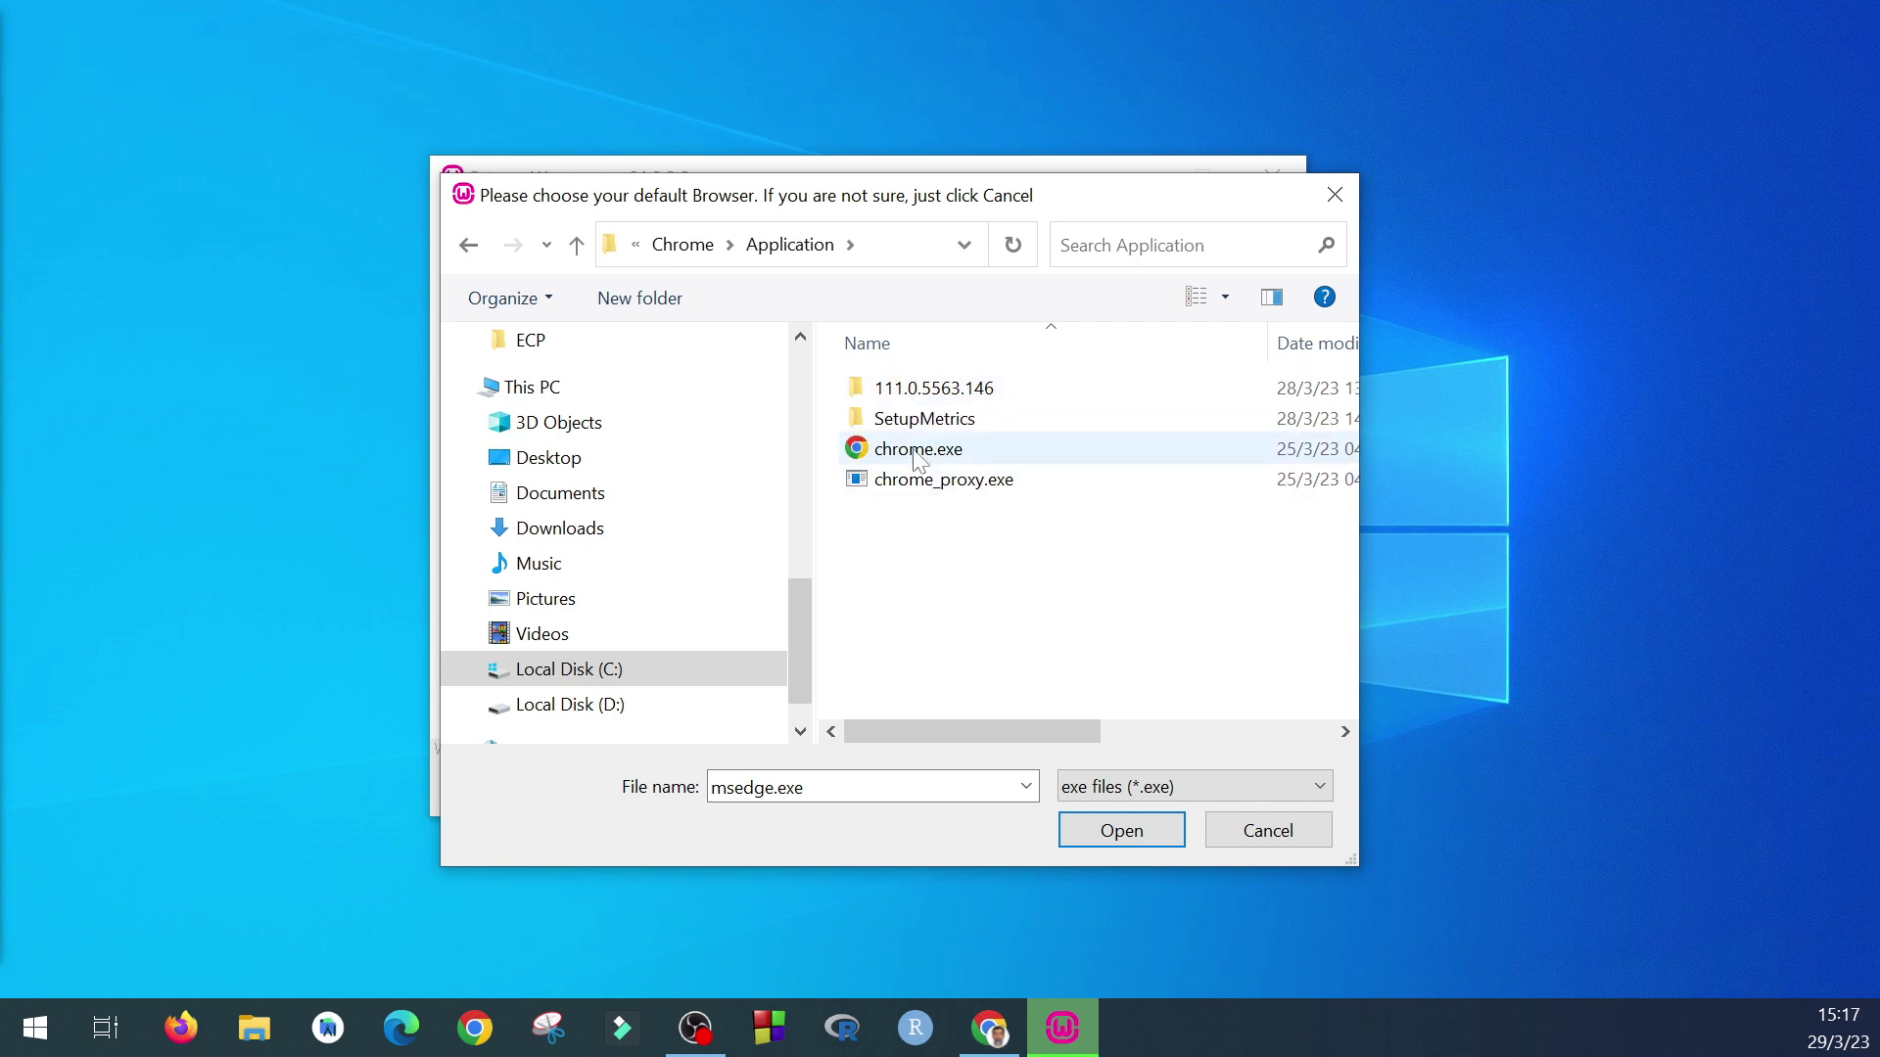
double_click(917, 453)
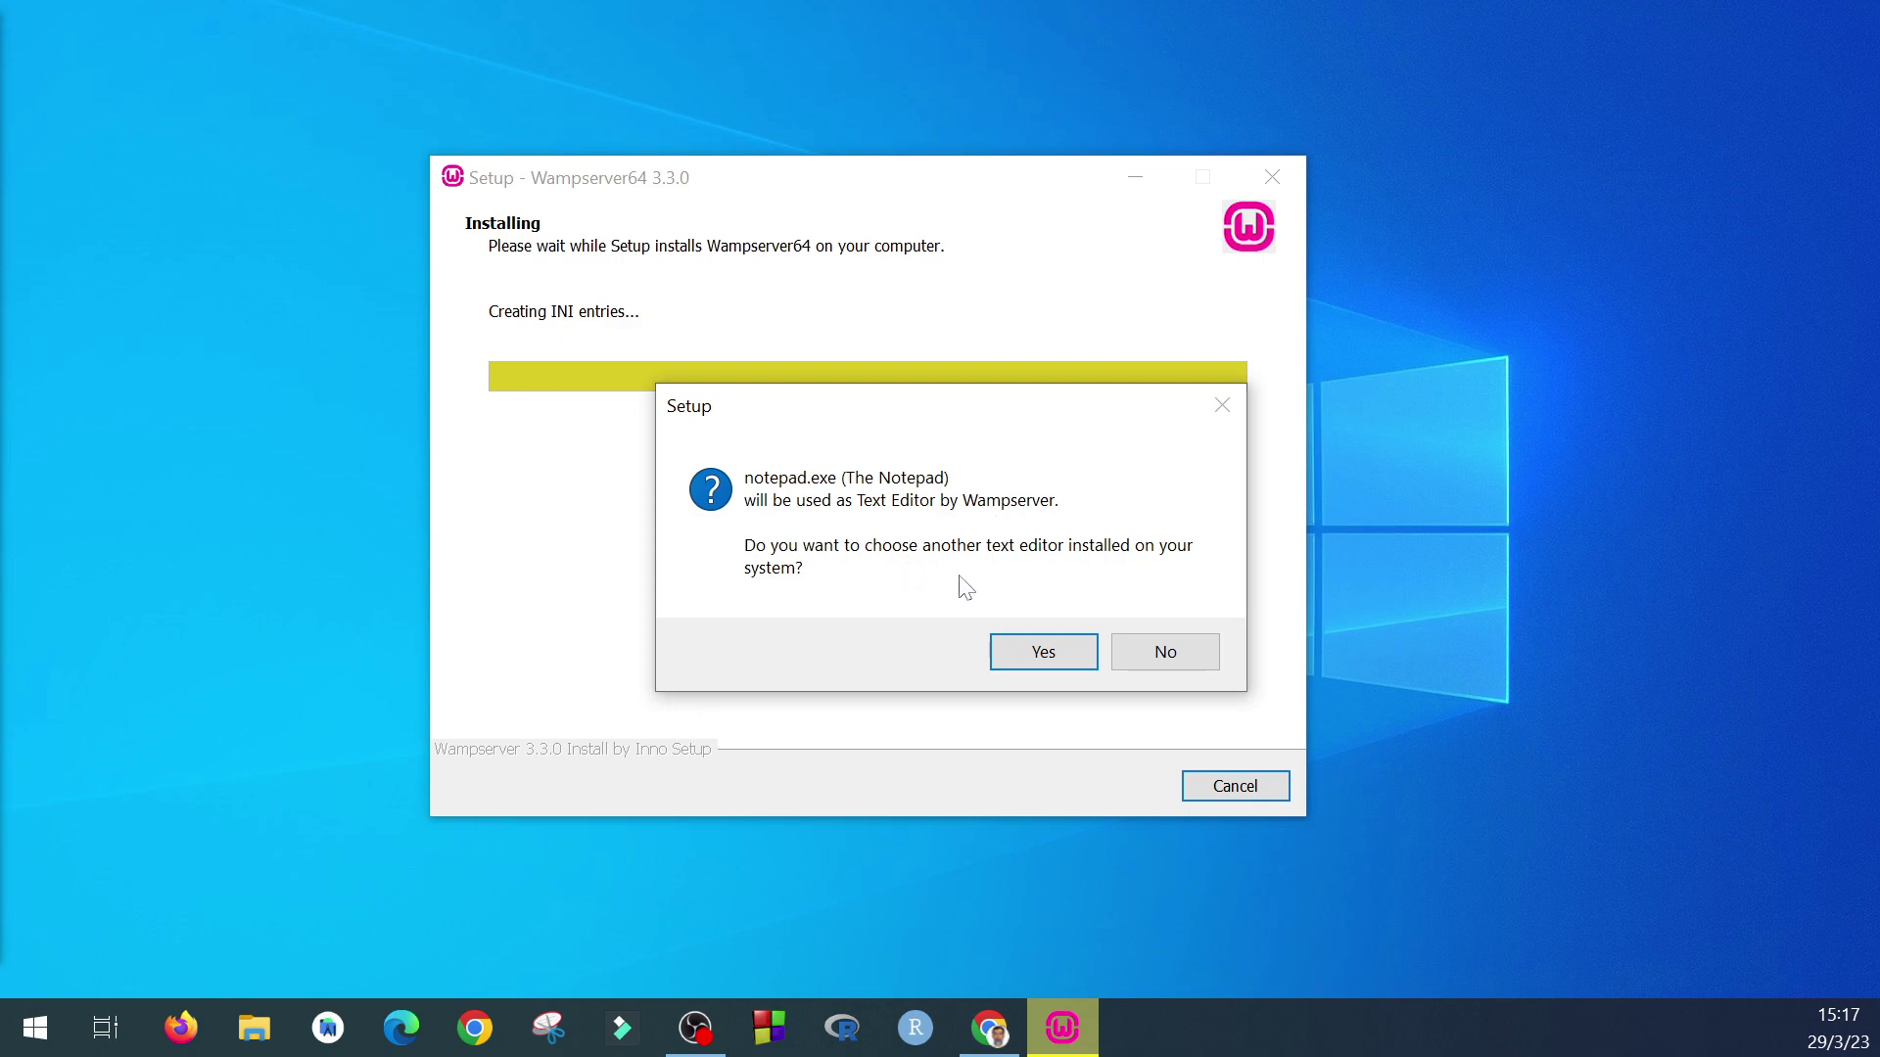
Step: Keep Notepad as Wampserver's text editor, look through the post-installation information, and finish the setup
click(1165, 658)
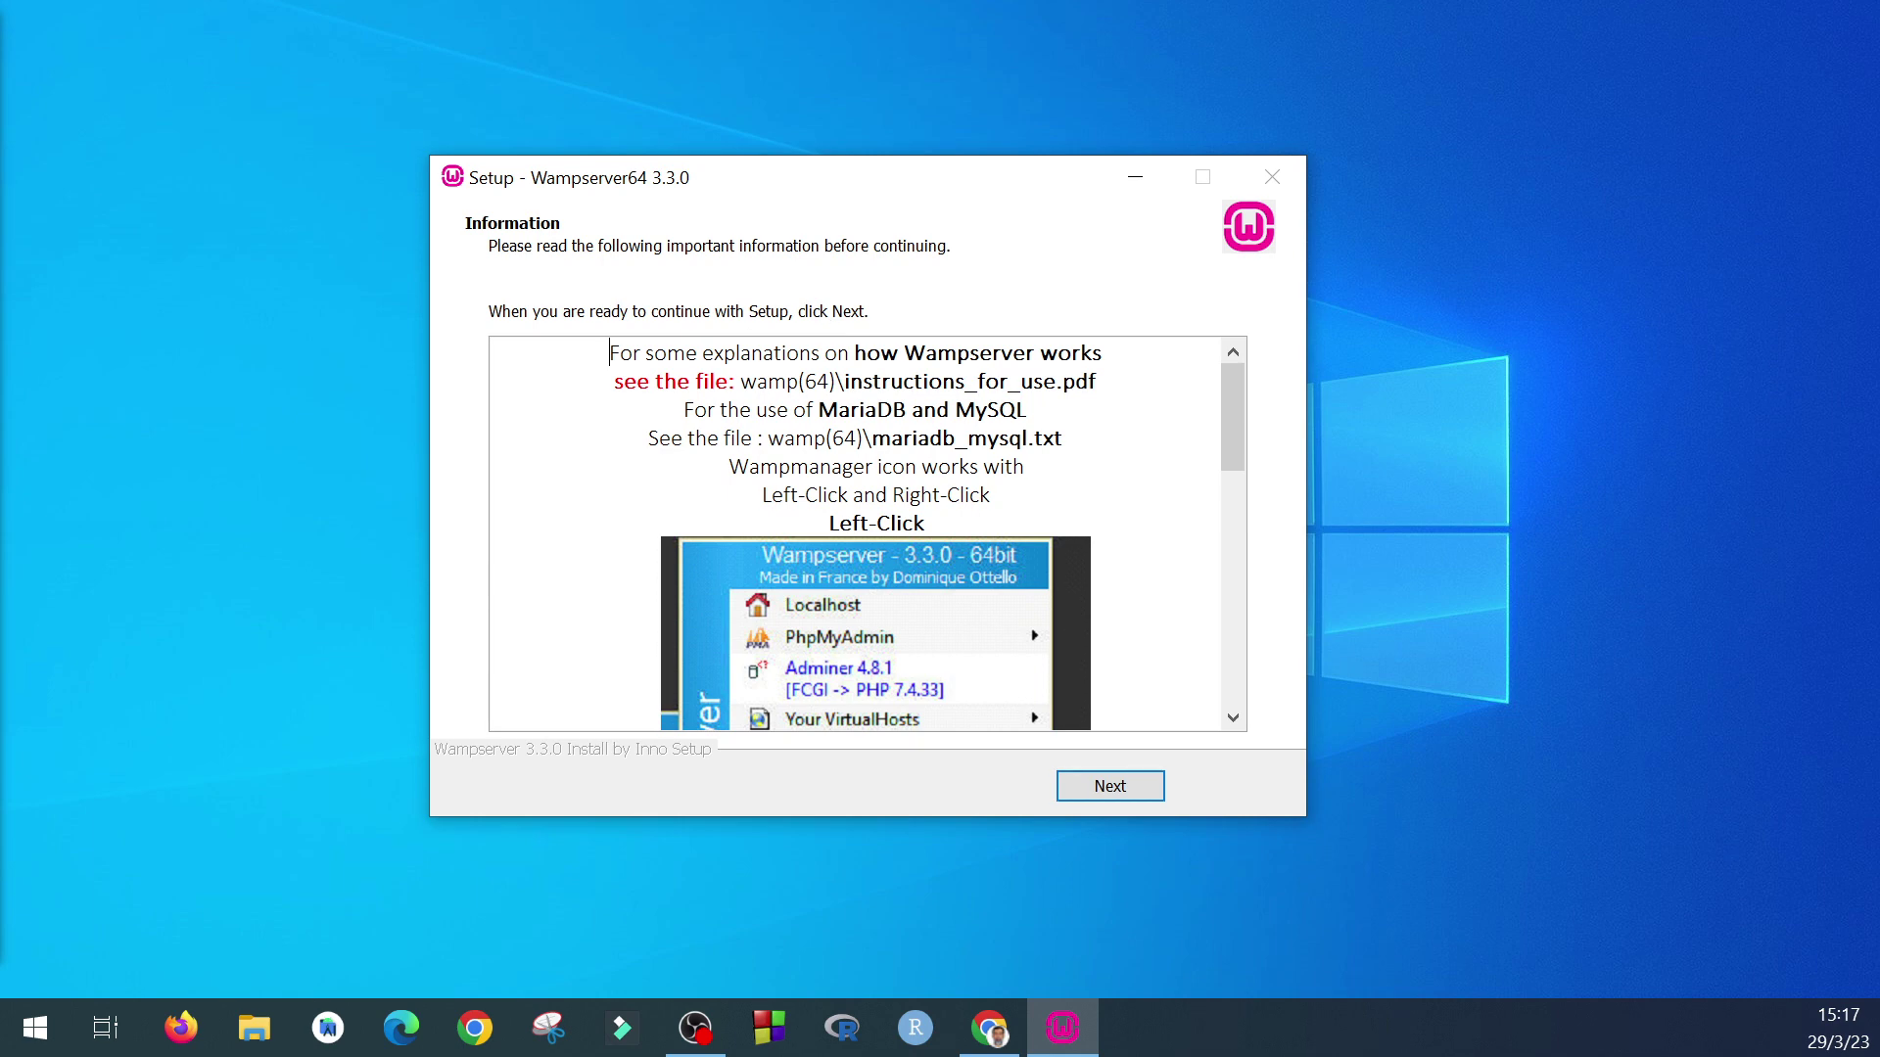
scroll(867, 534, down, 10)
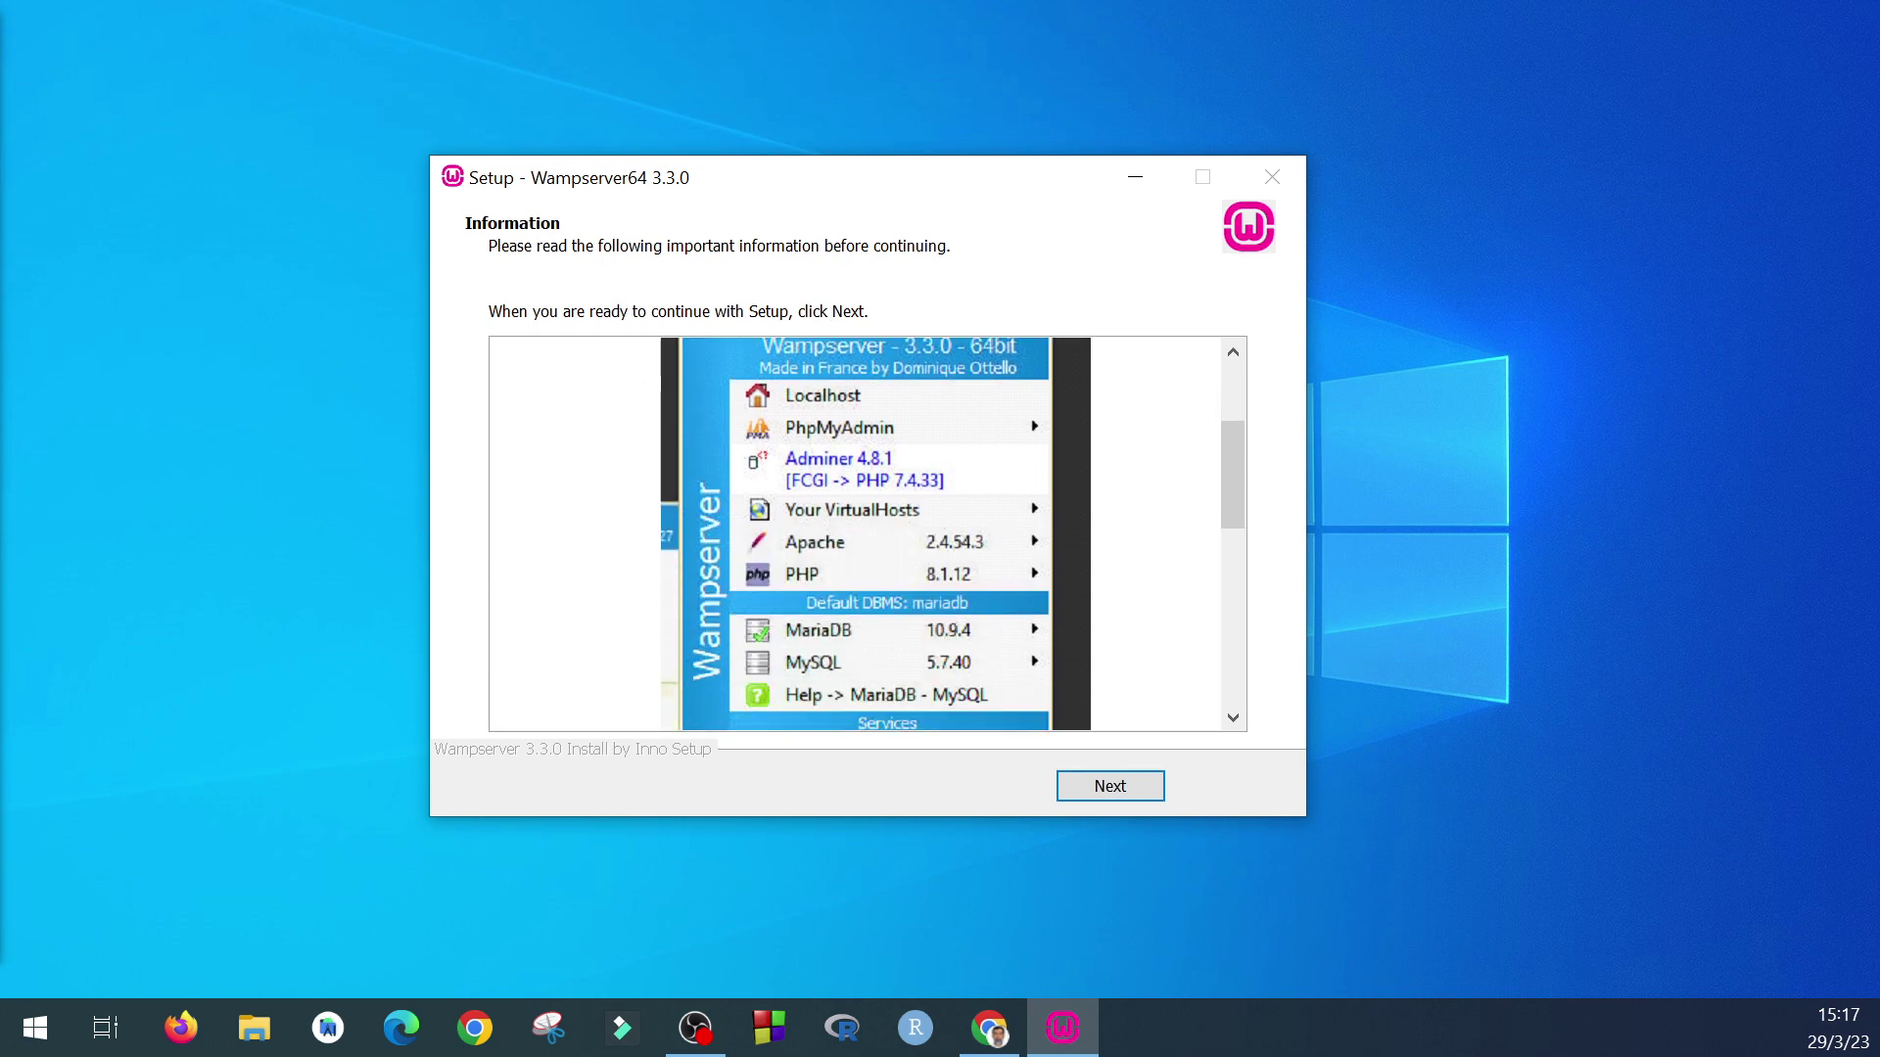
click(1110, 787)
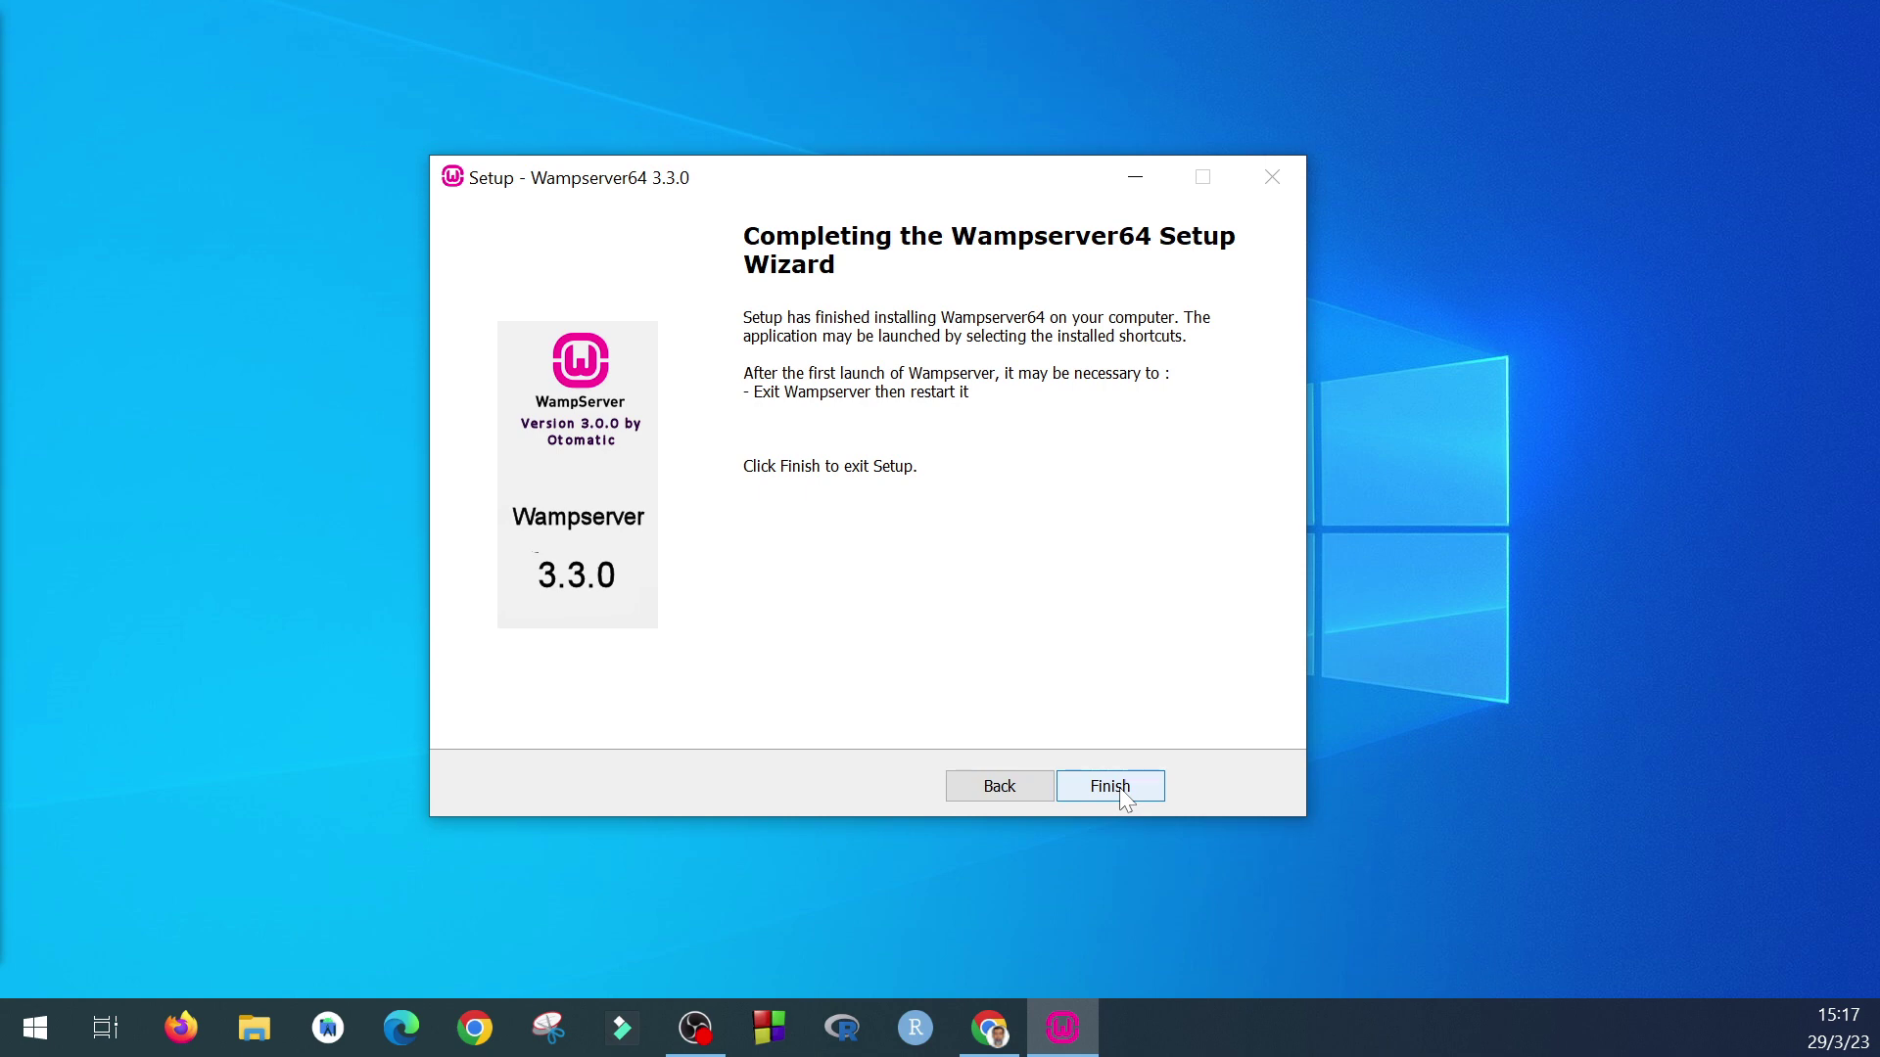
click(1124, 800)
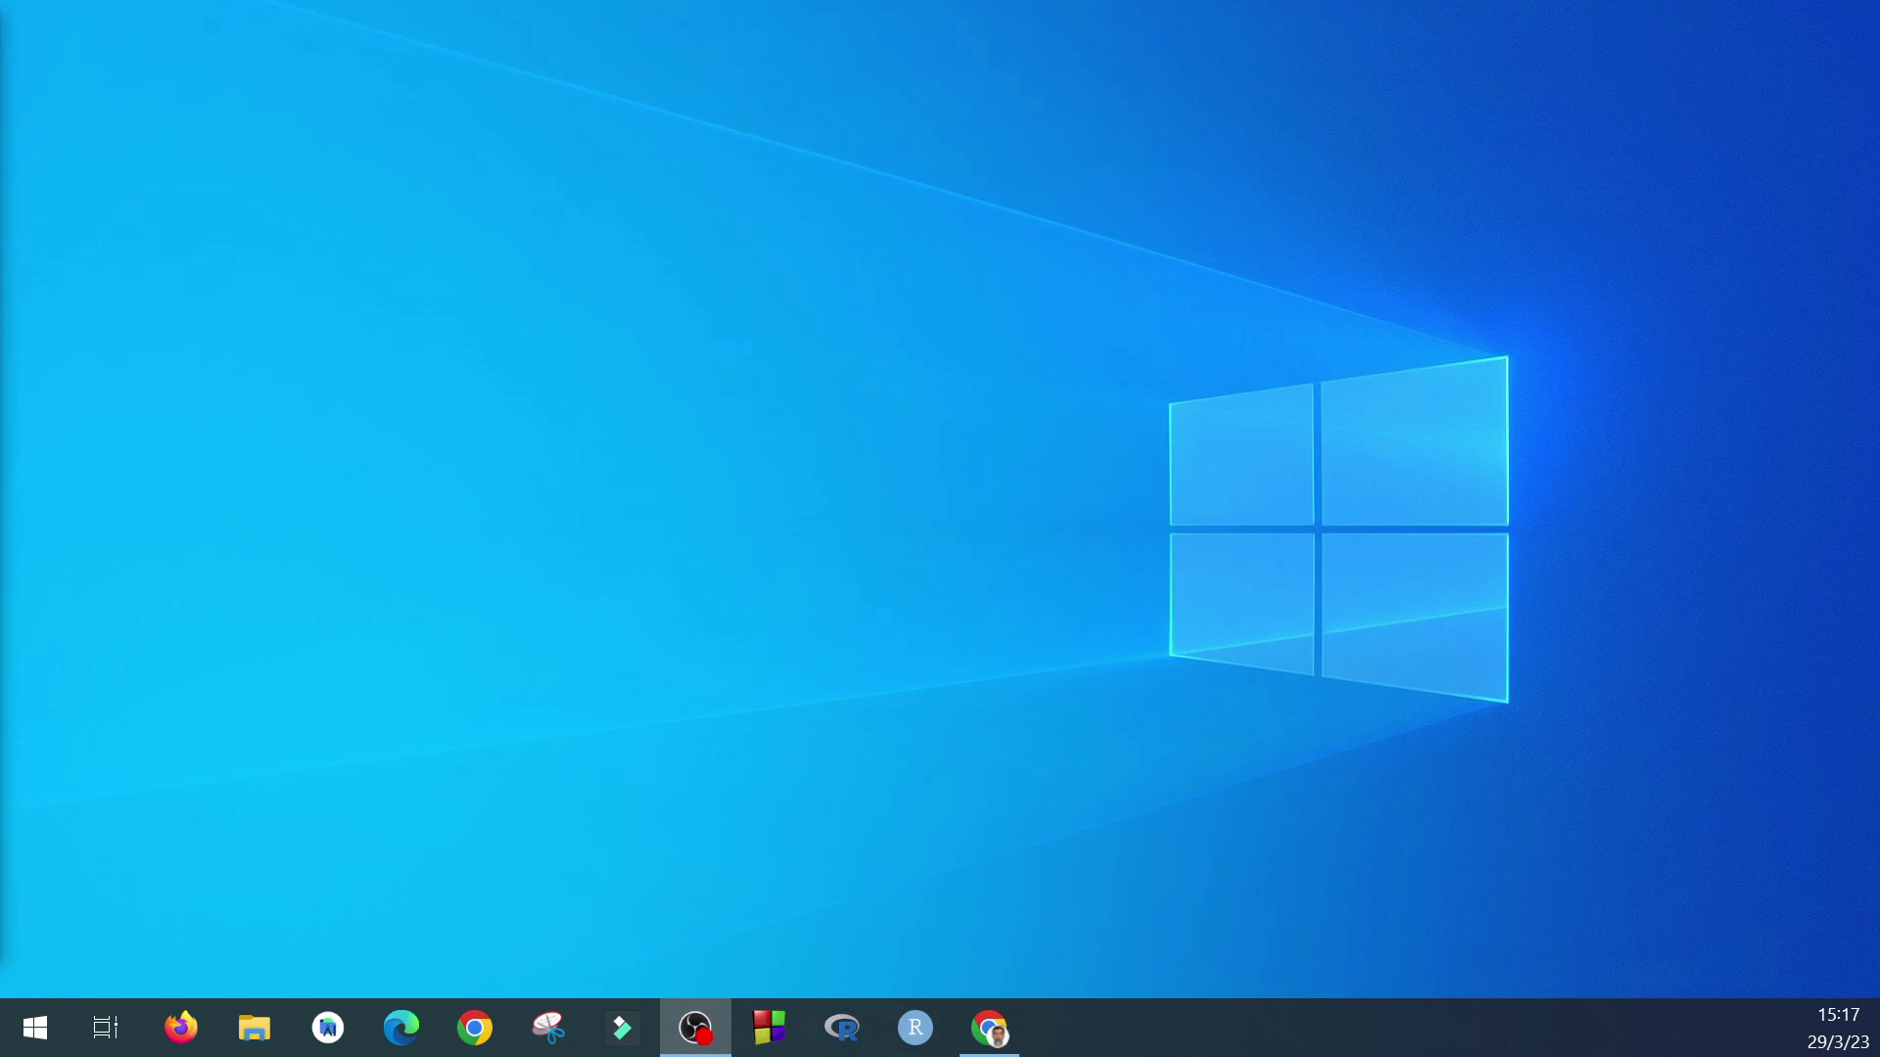
Step: Launch the newly installed Wampserver64 application
click(833, 504)
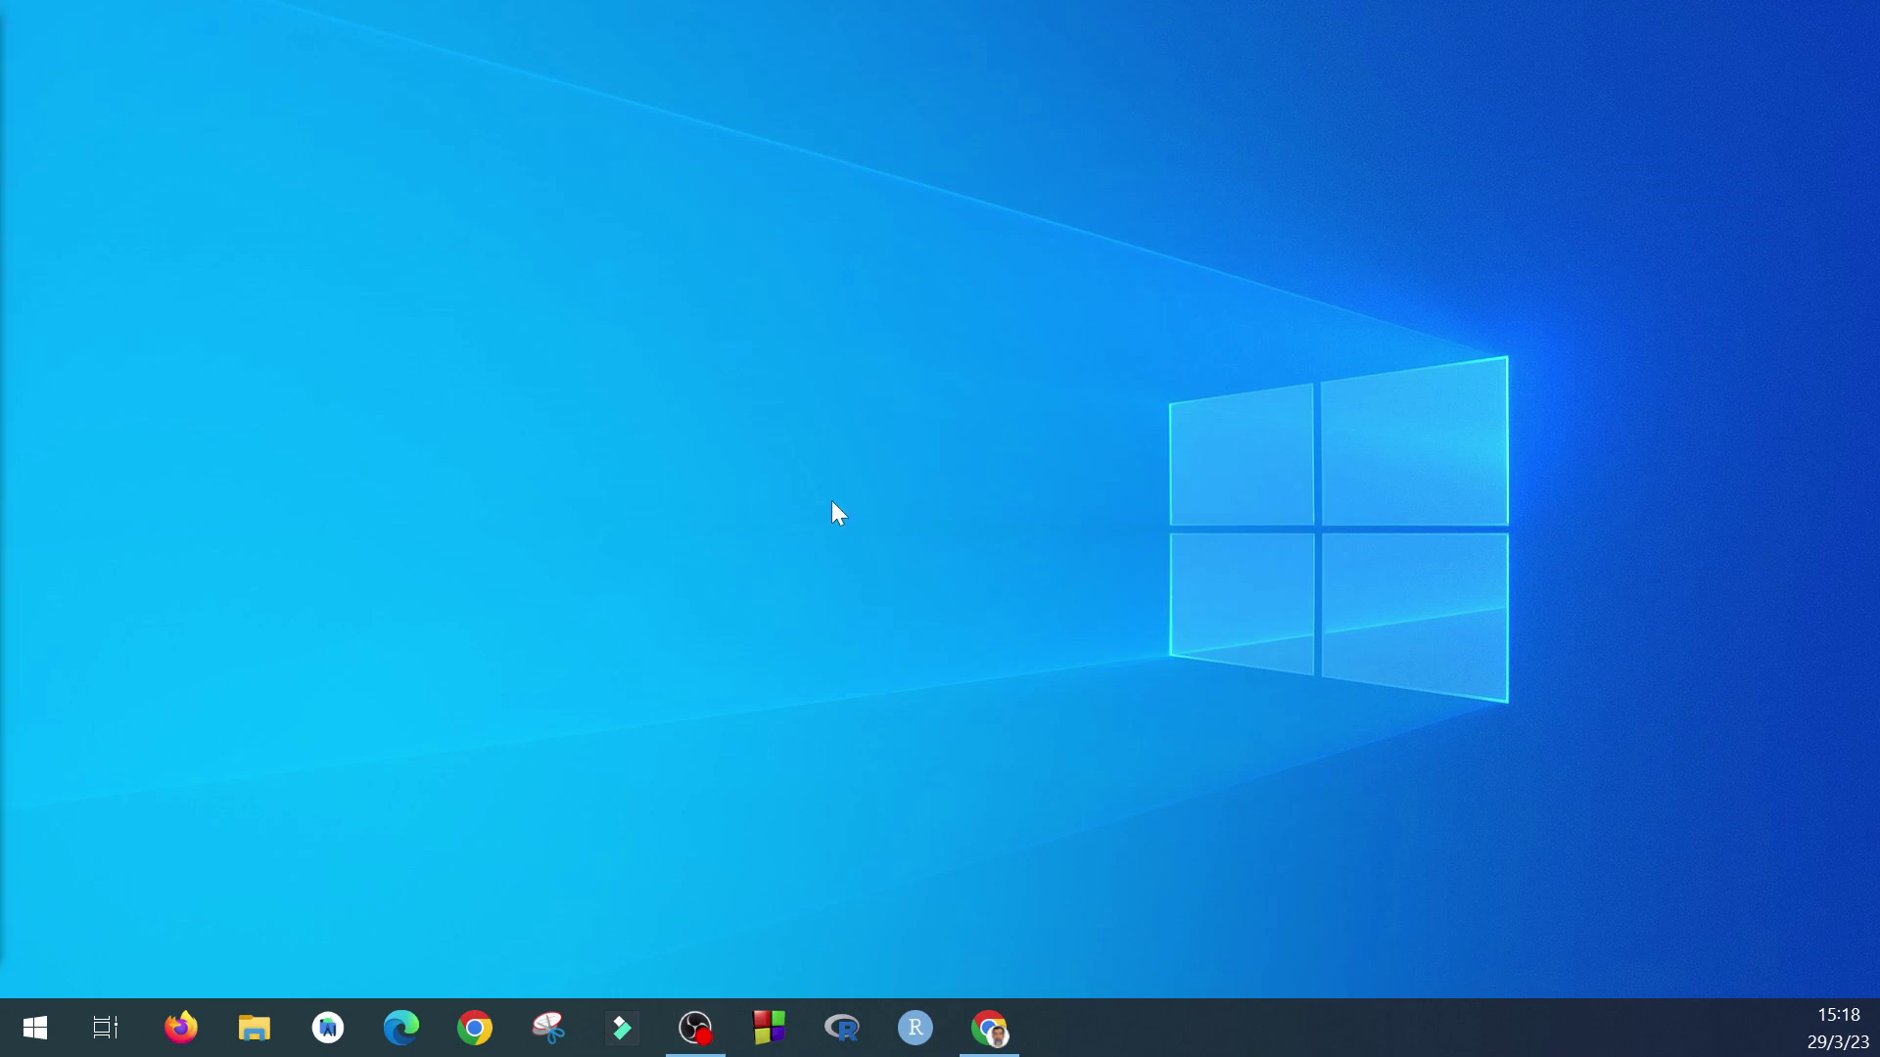
click(43, 1041)
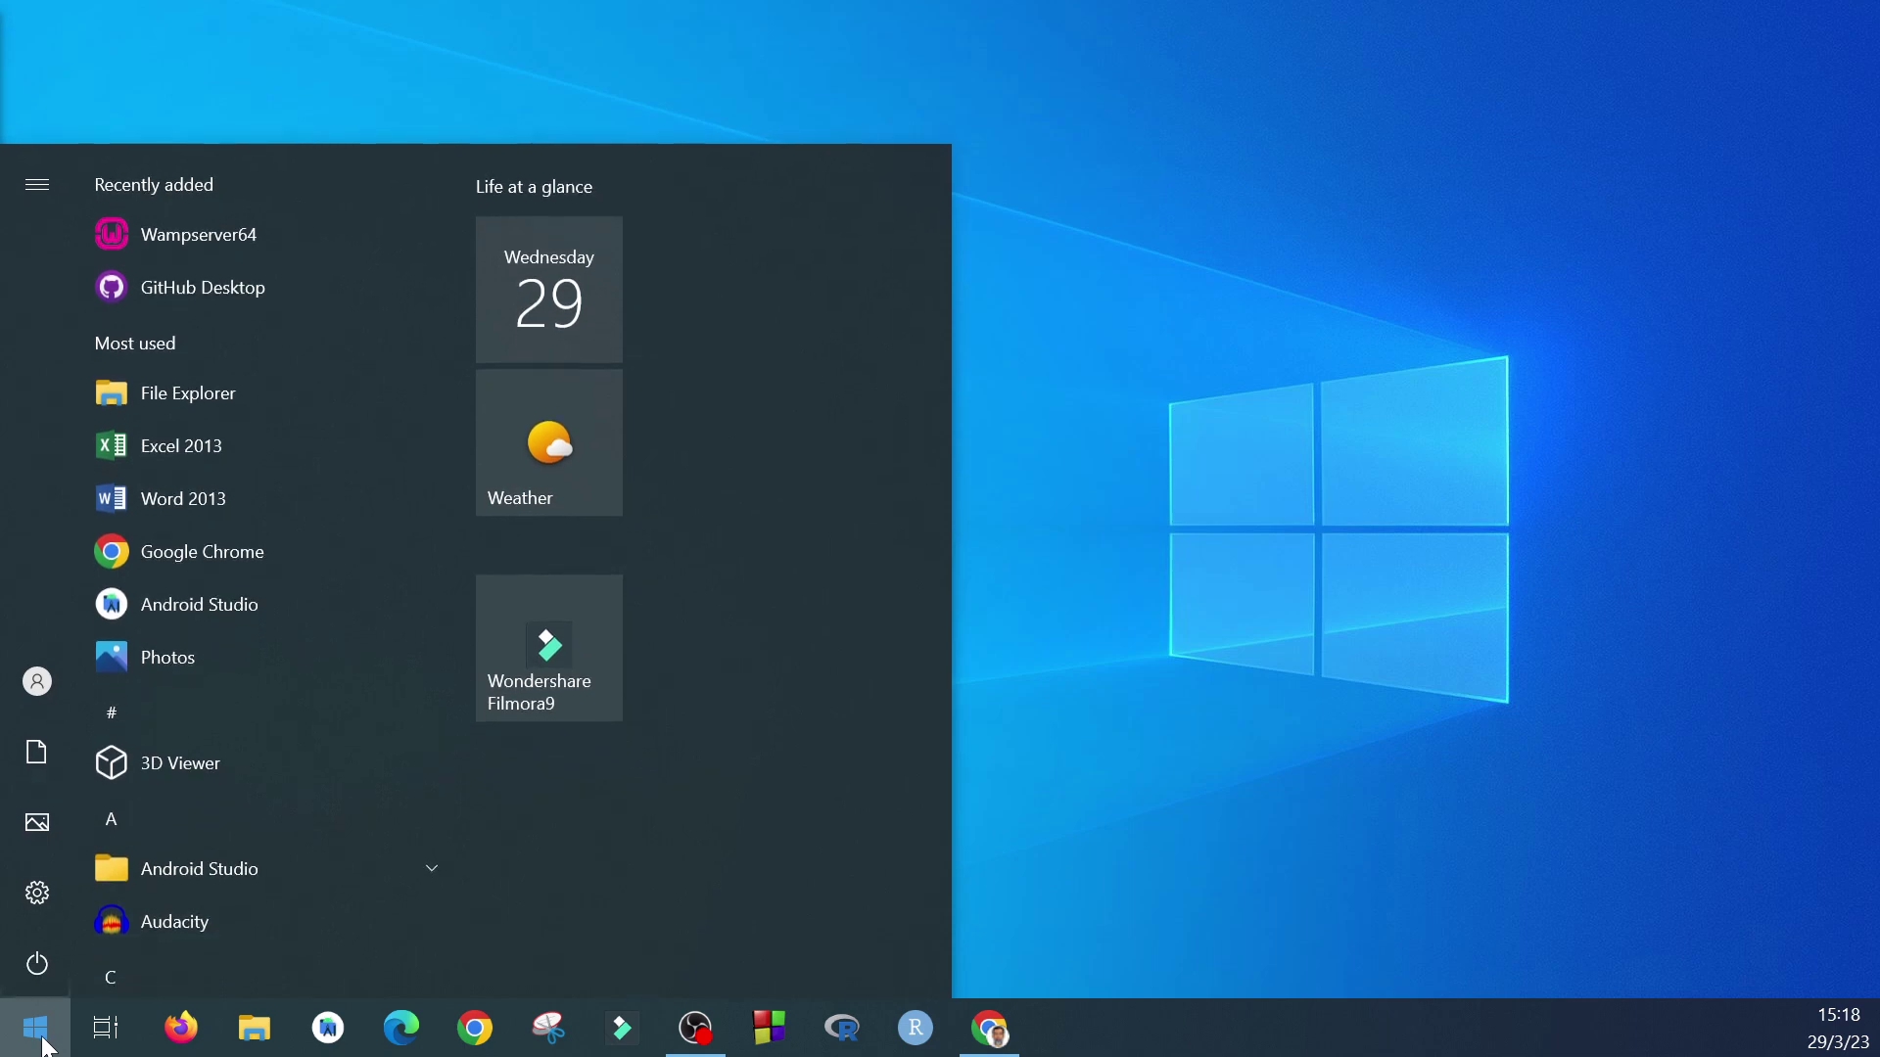
click(192, 238)
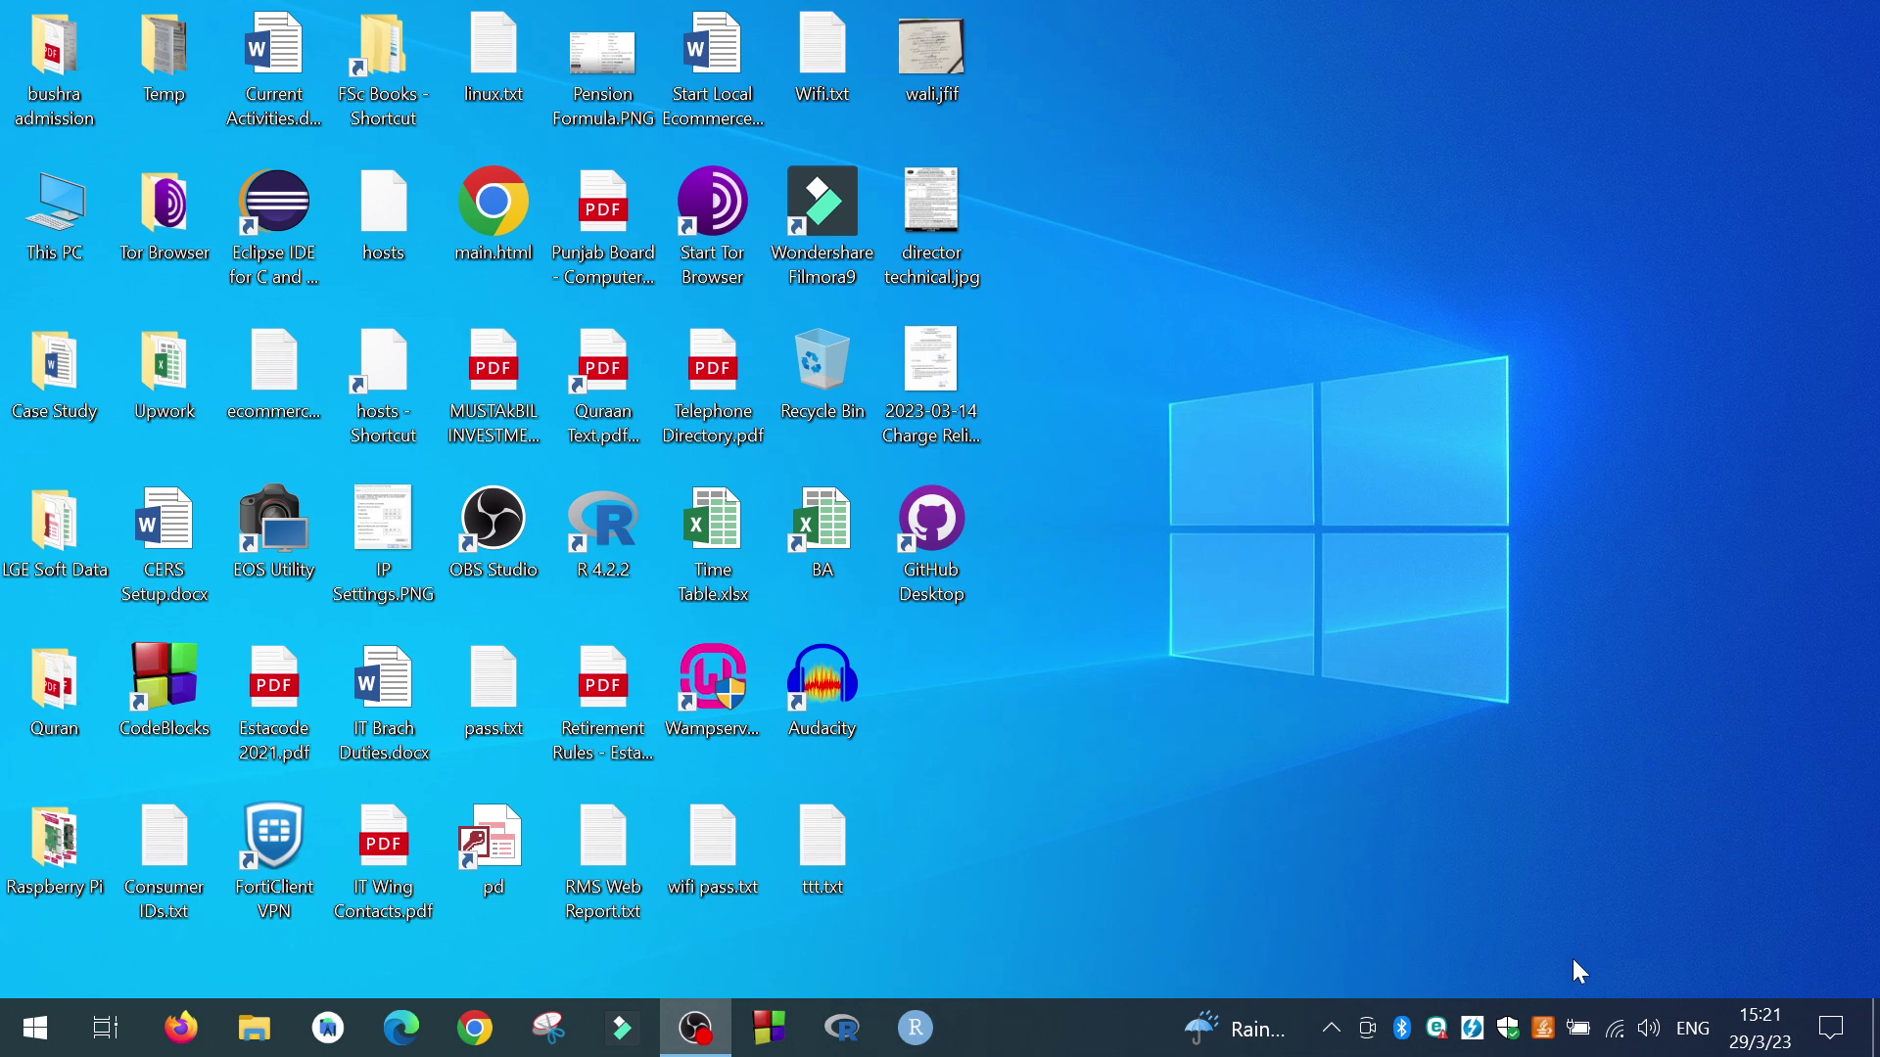
Step: Open Wampserver's Localhost page in a maximized browser window and close the other open tab
click(1333, 1033)
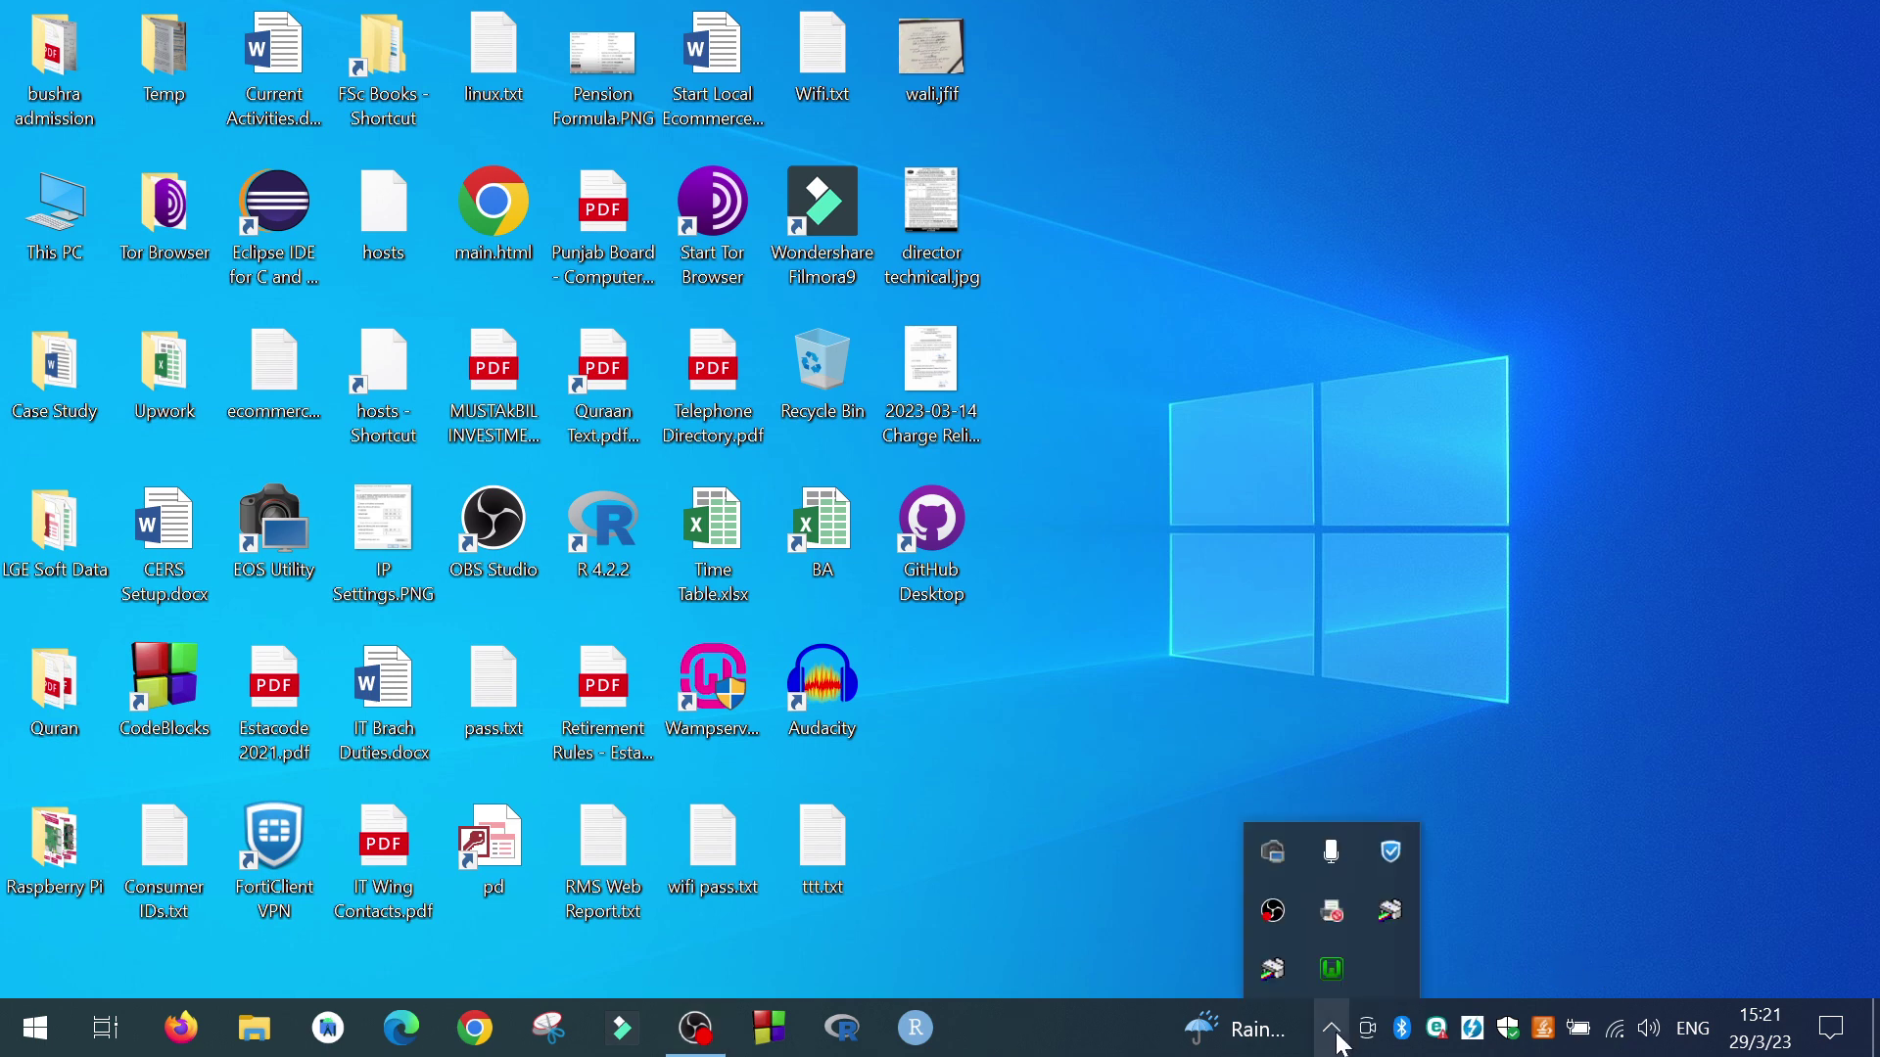
click(1337, 968)
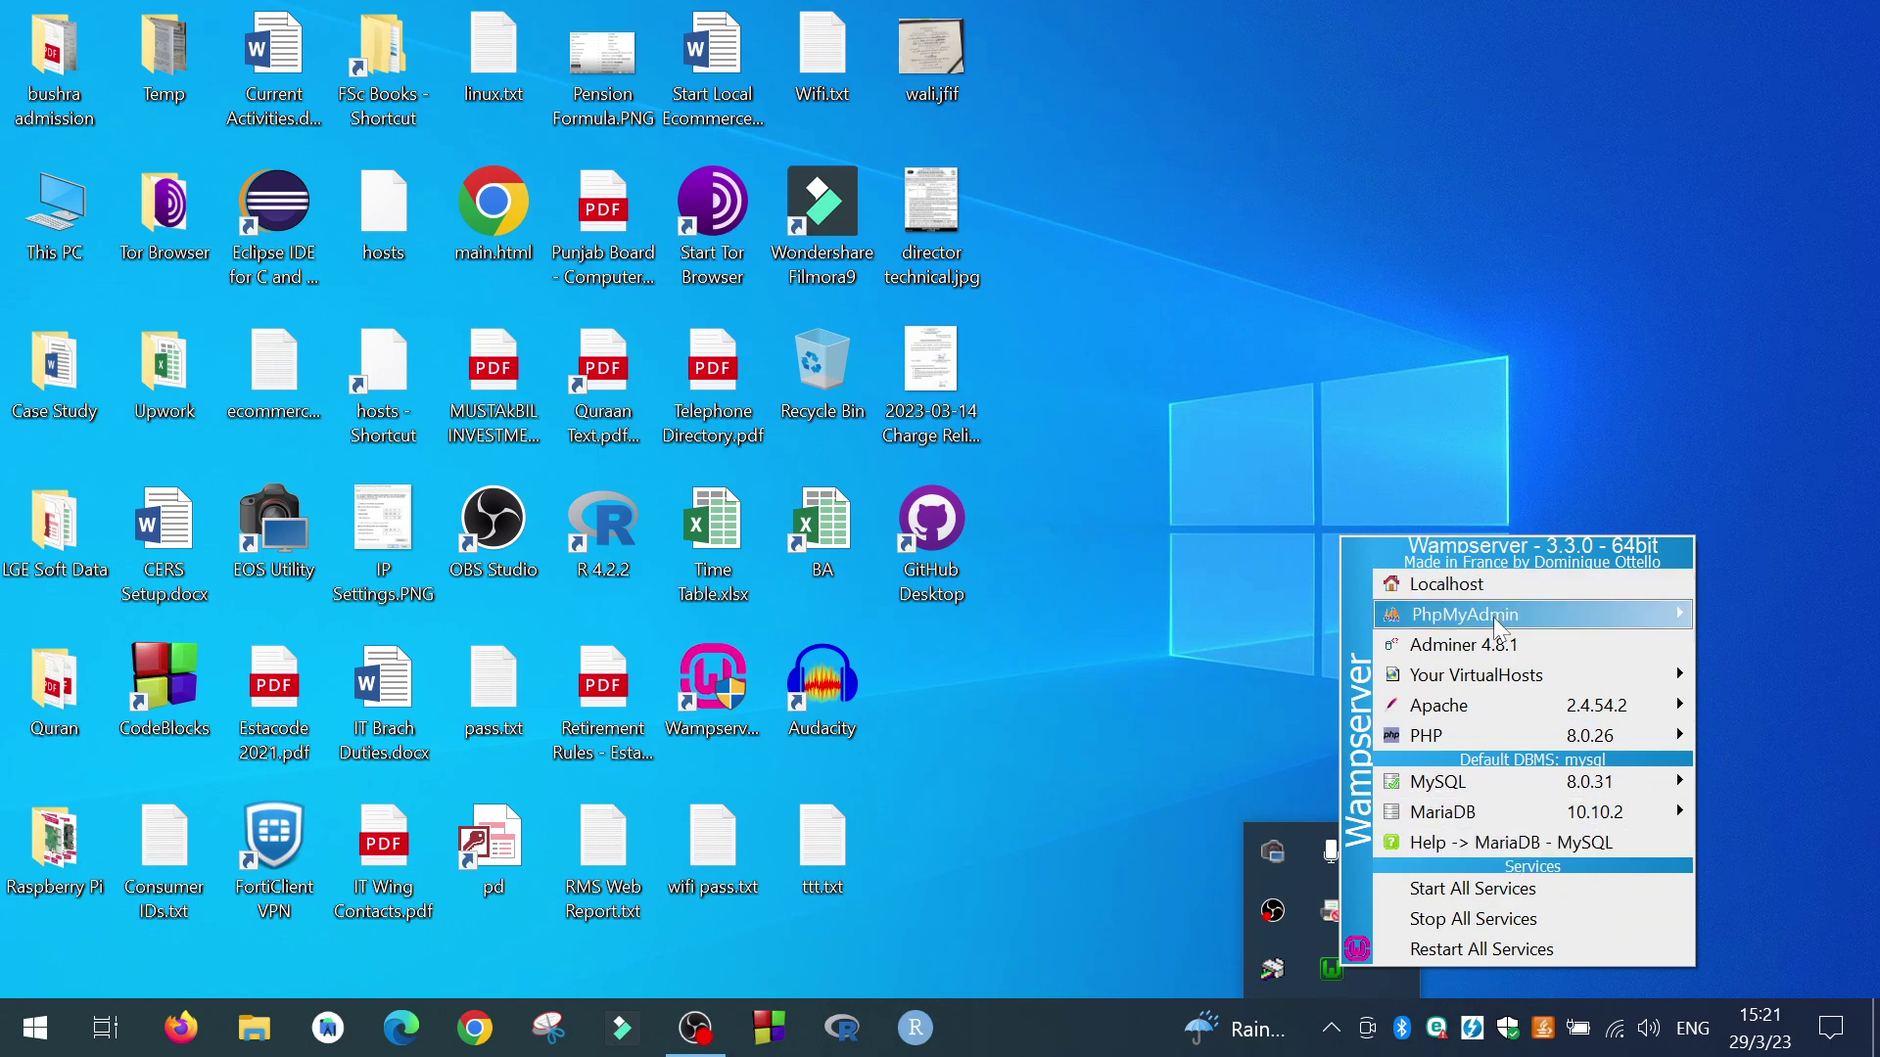
mouse_move(1496, 624)
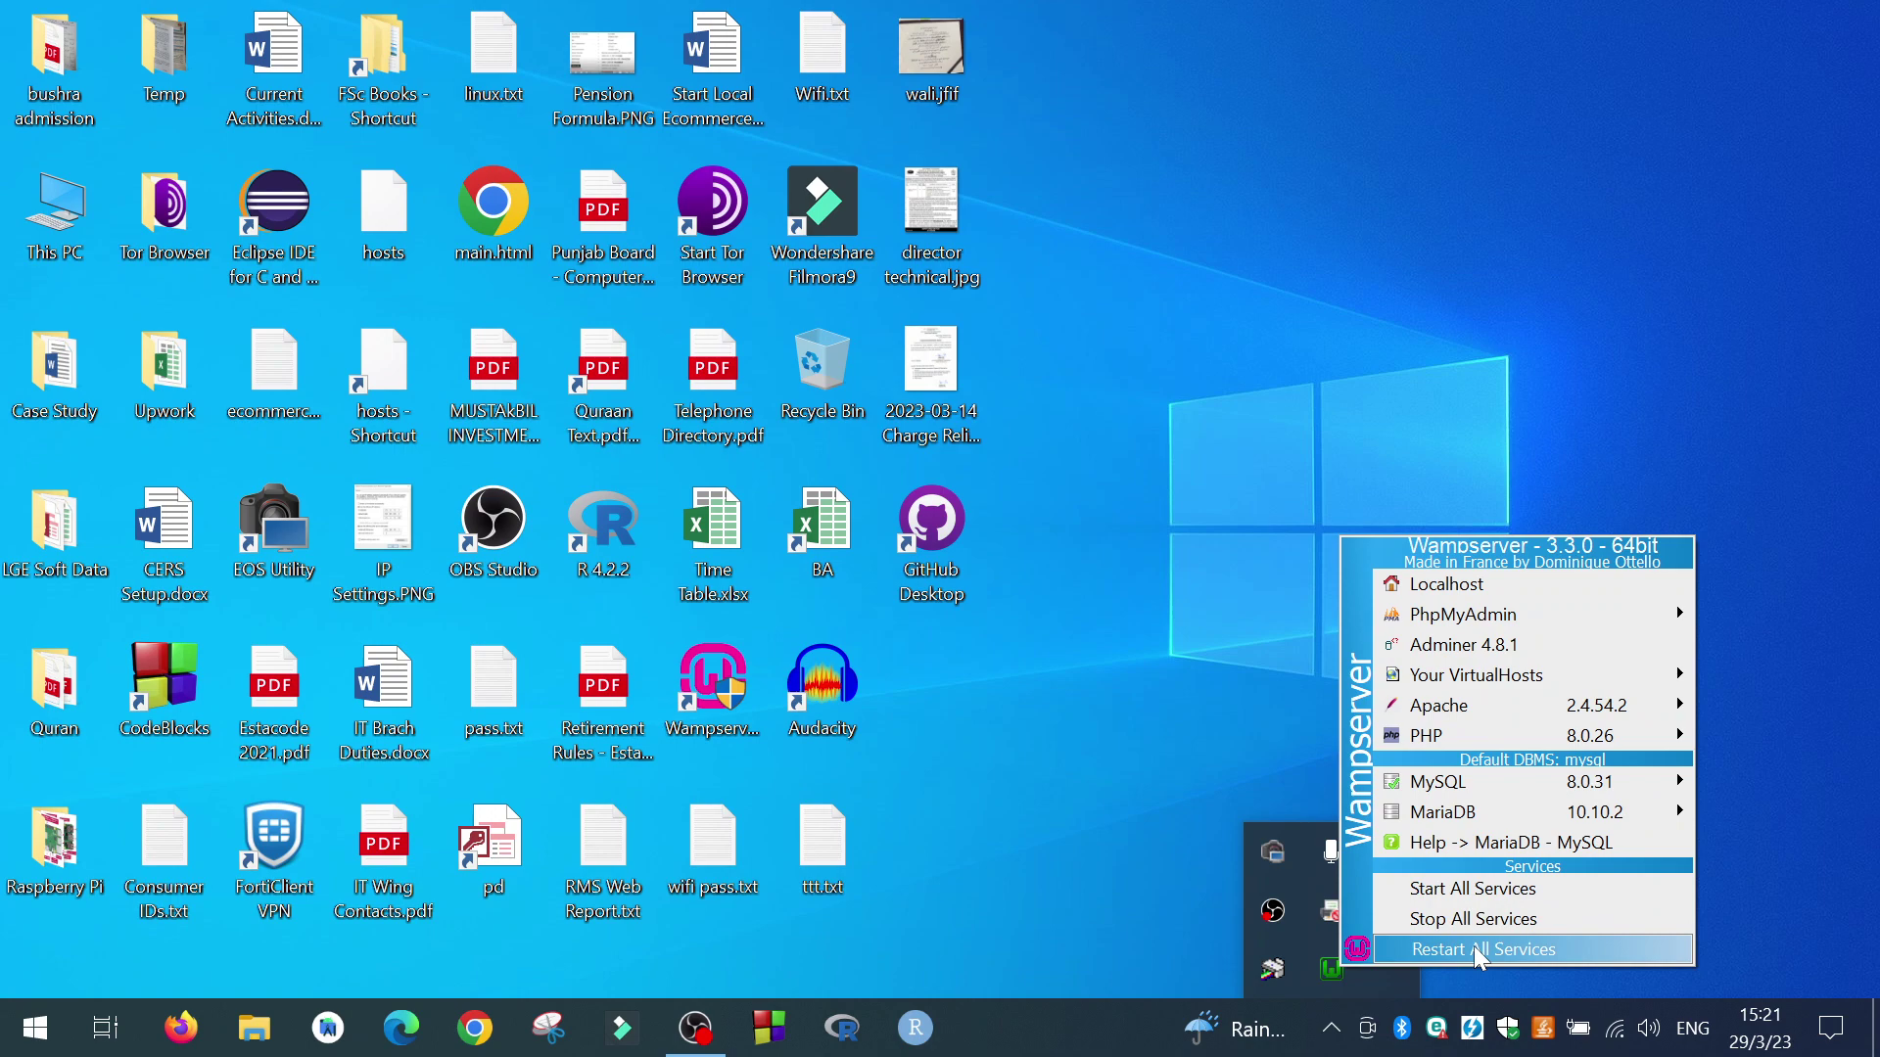
click(1450, 586)
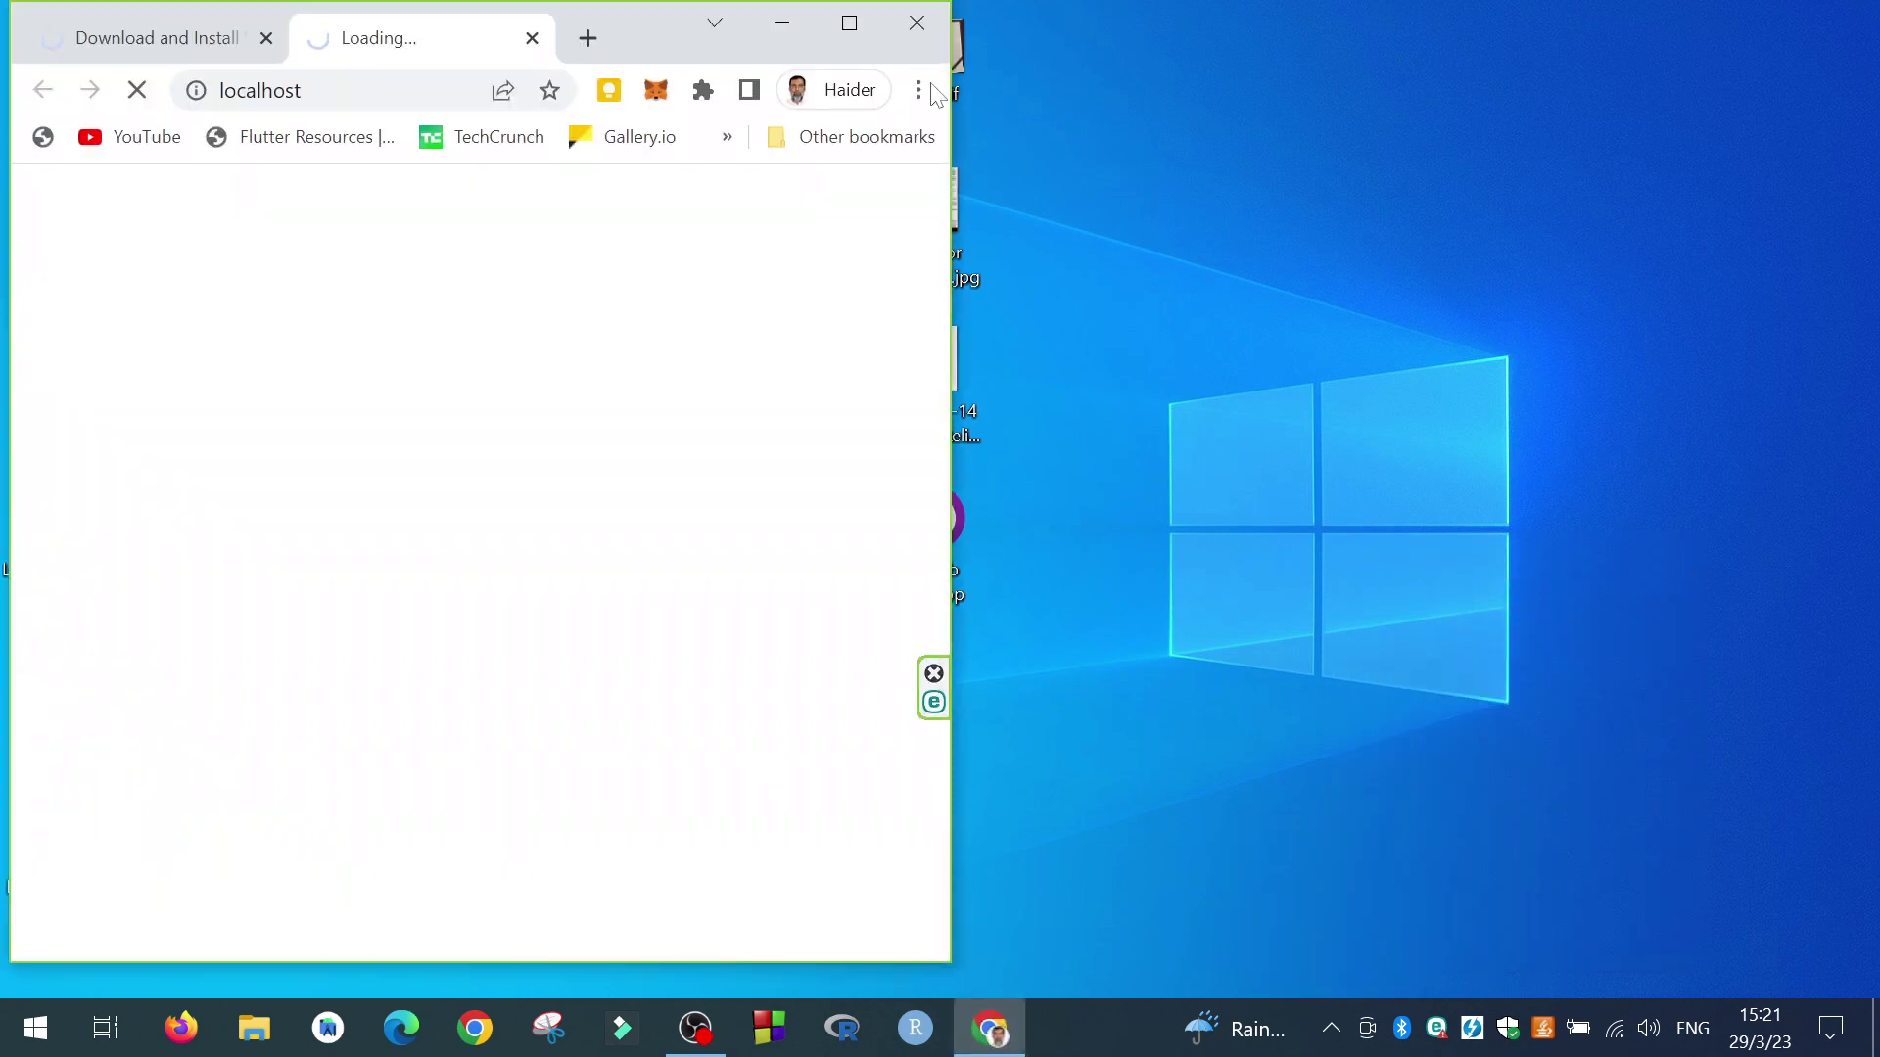
click(849, 23)
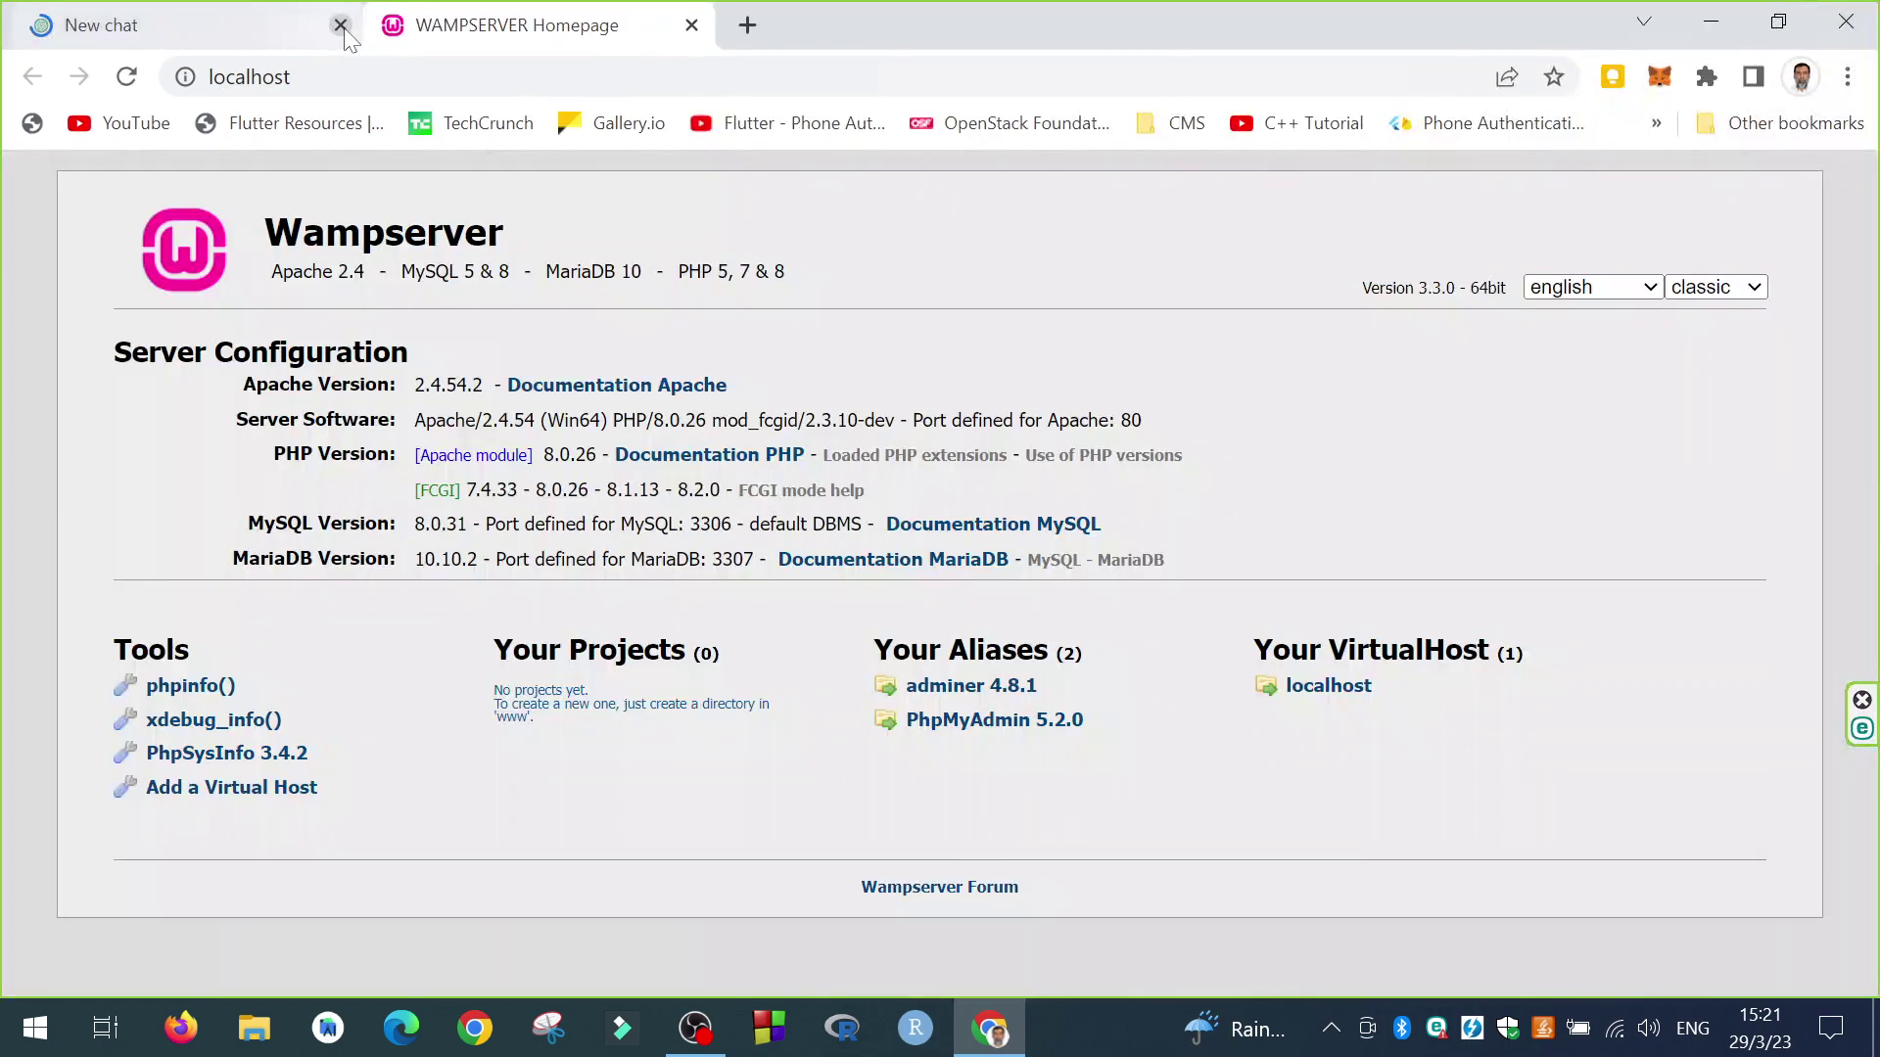
click(341, 24)
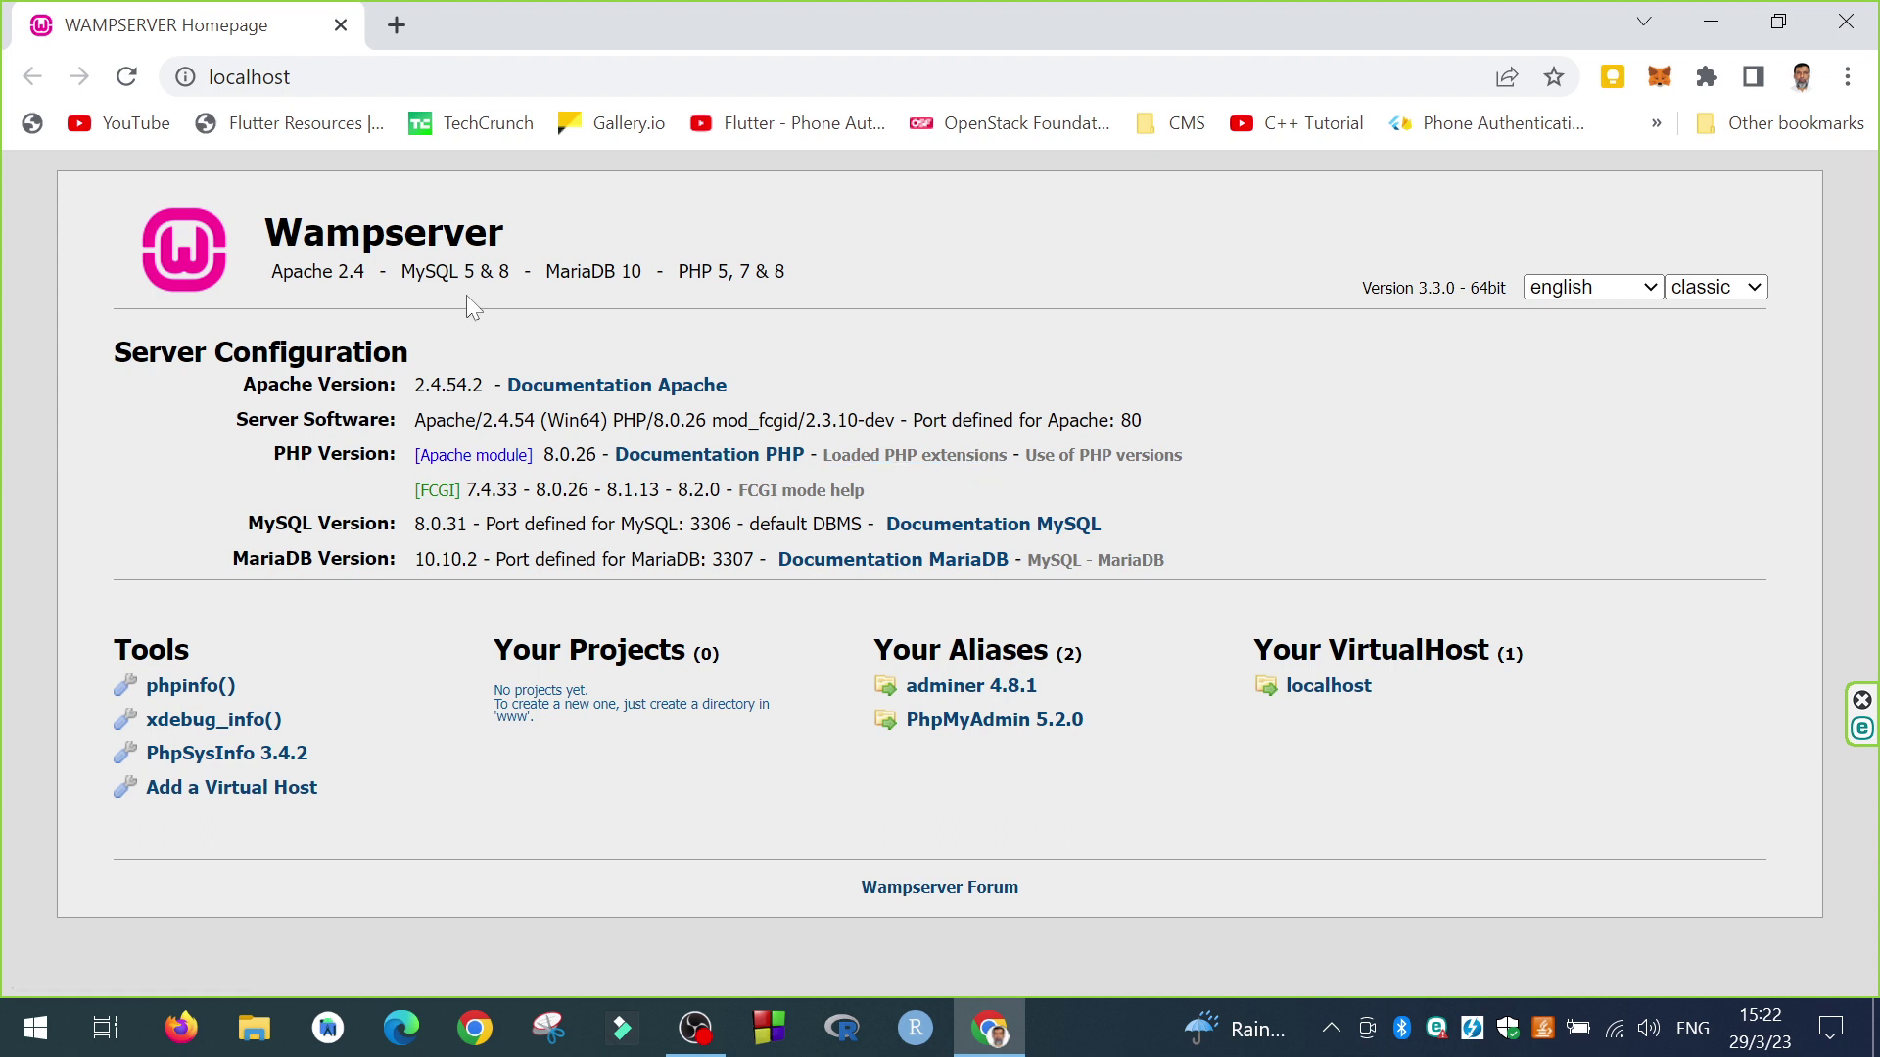
Step: Examine the PHP configuration on the phpinfo() page and return to the Wampserver homepage
click(187, 691)
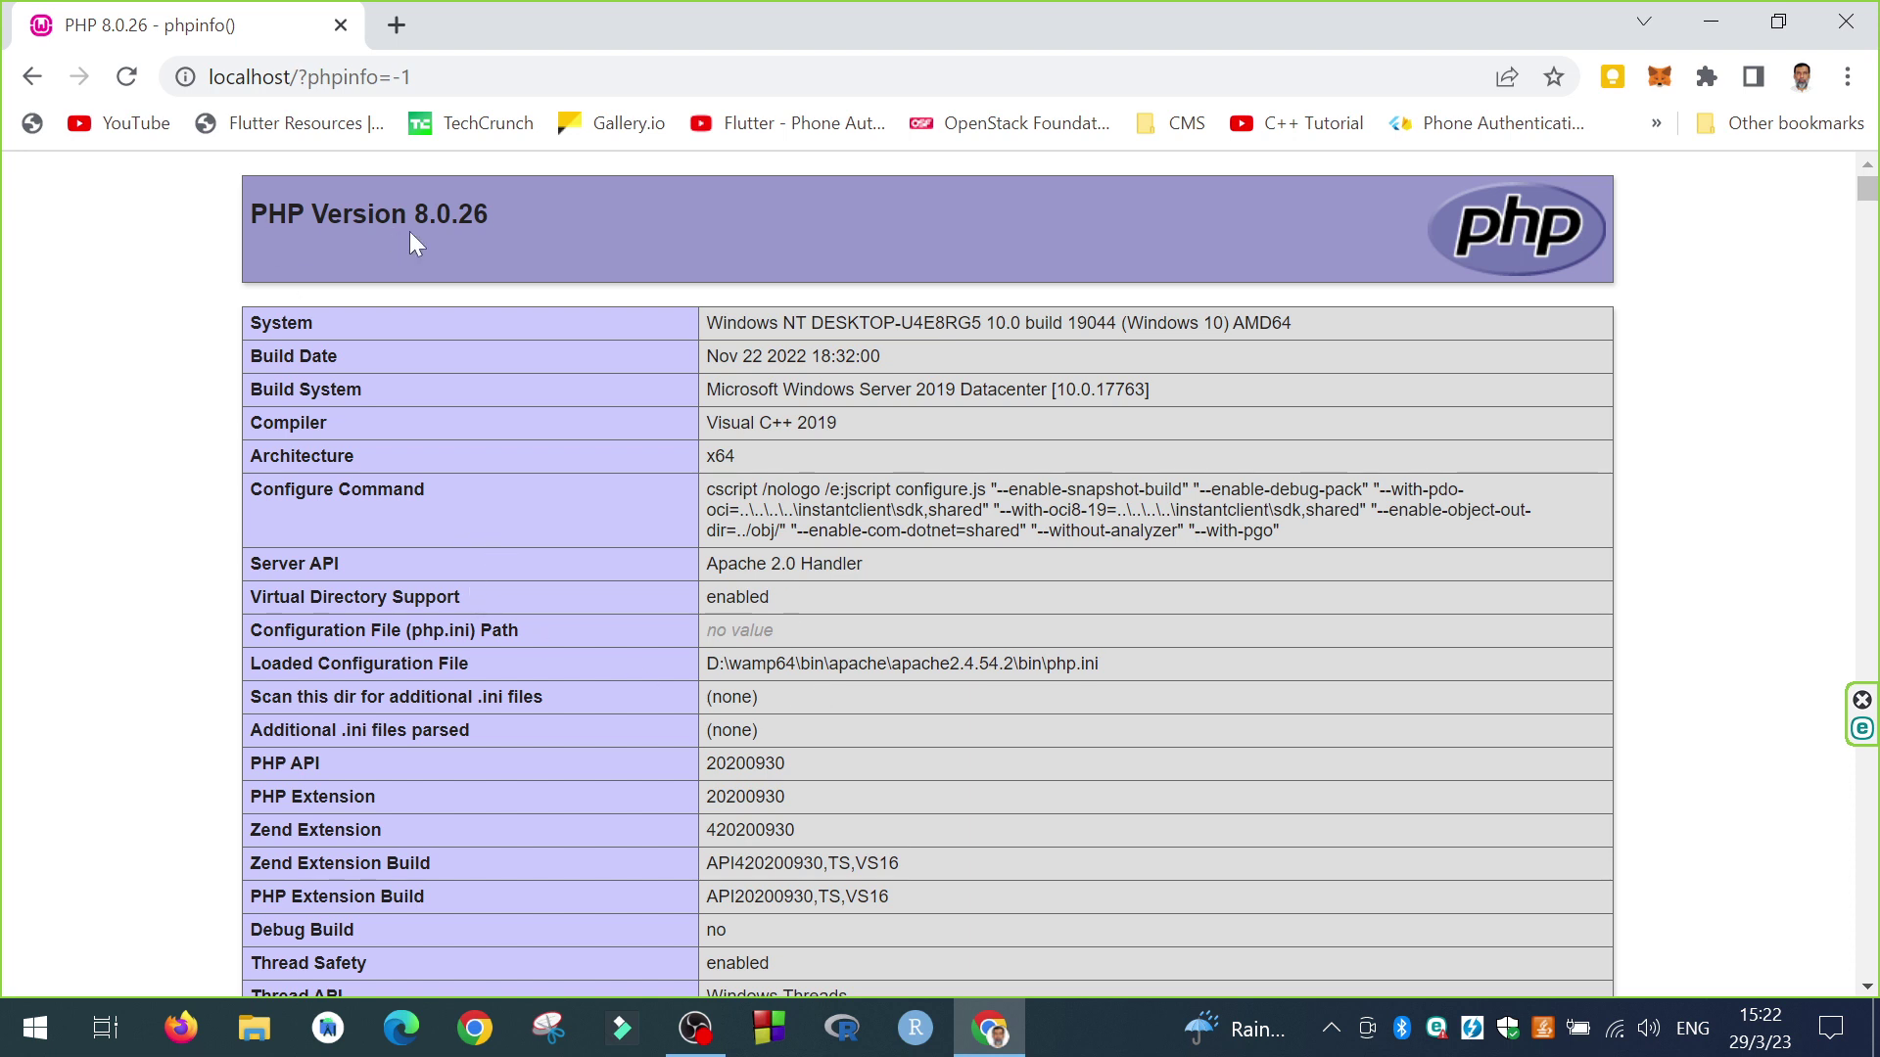
scroll(695, 476, down, 4)
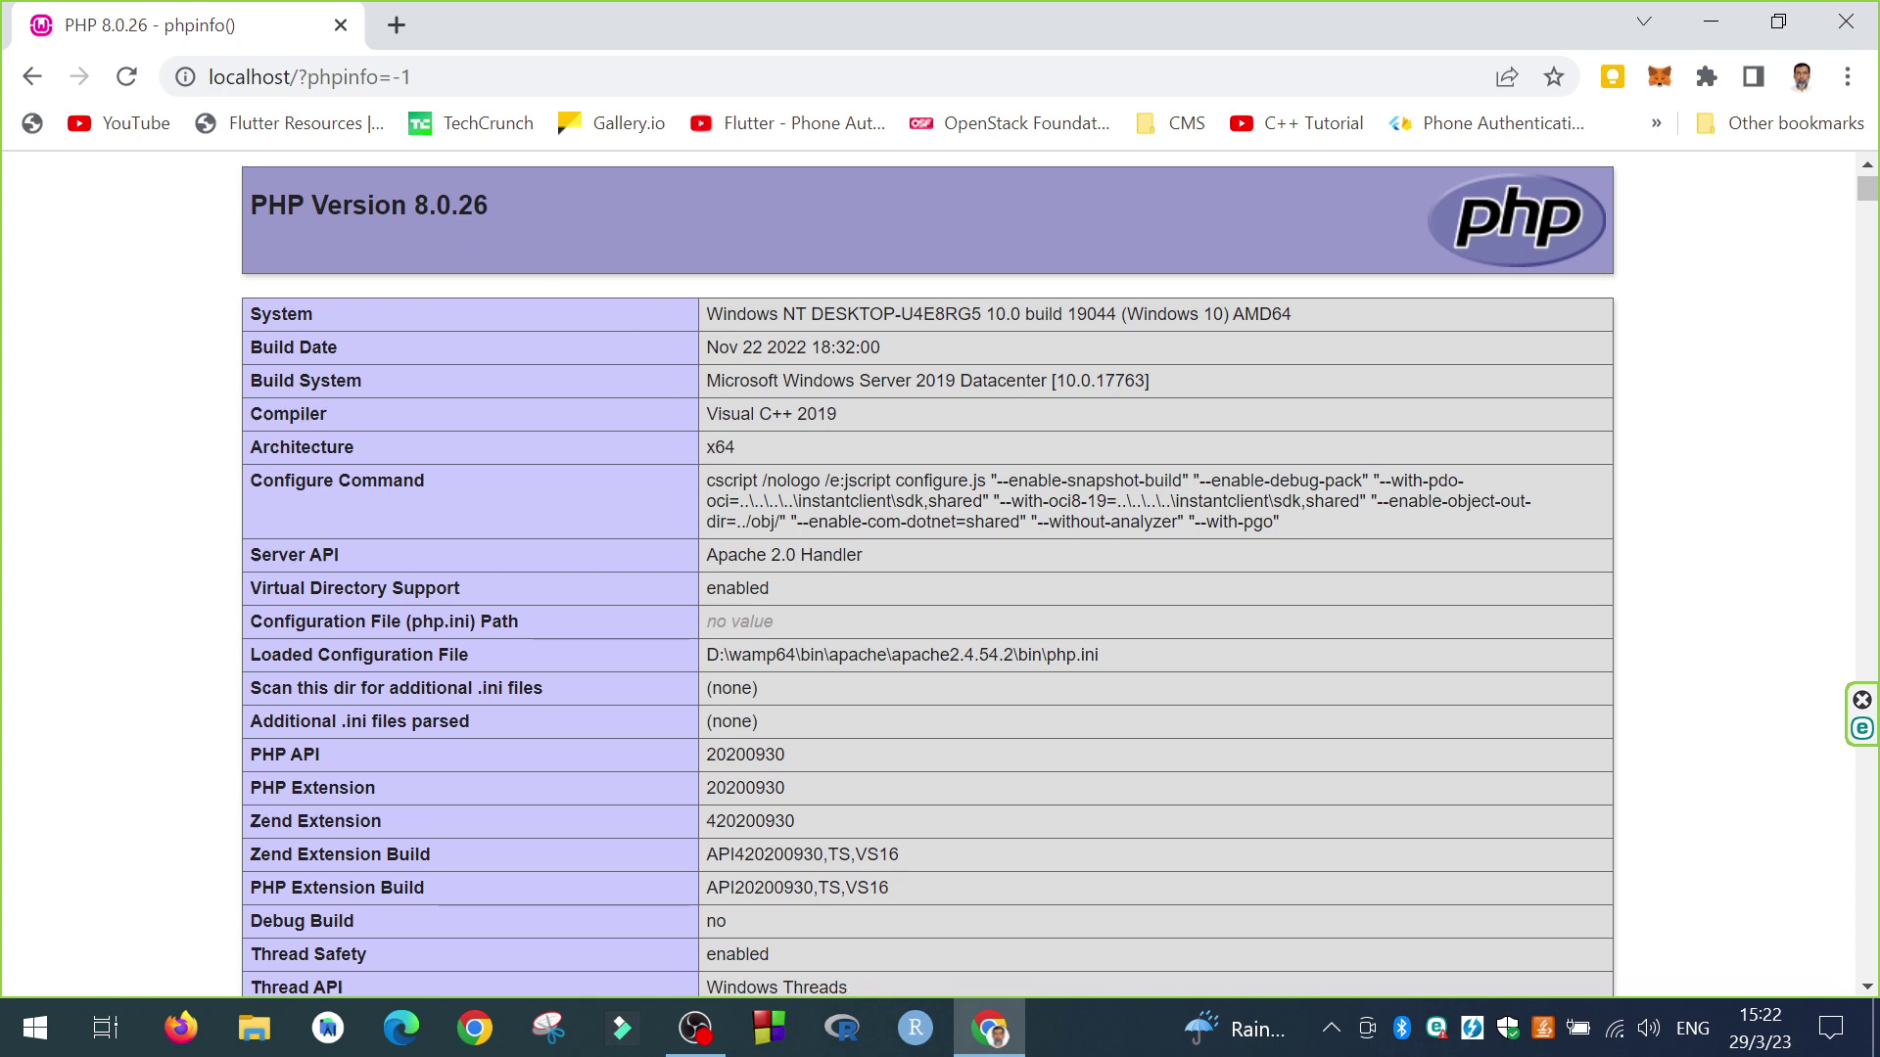
scroll(161, 336, up, 4)
key(alt+Left)
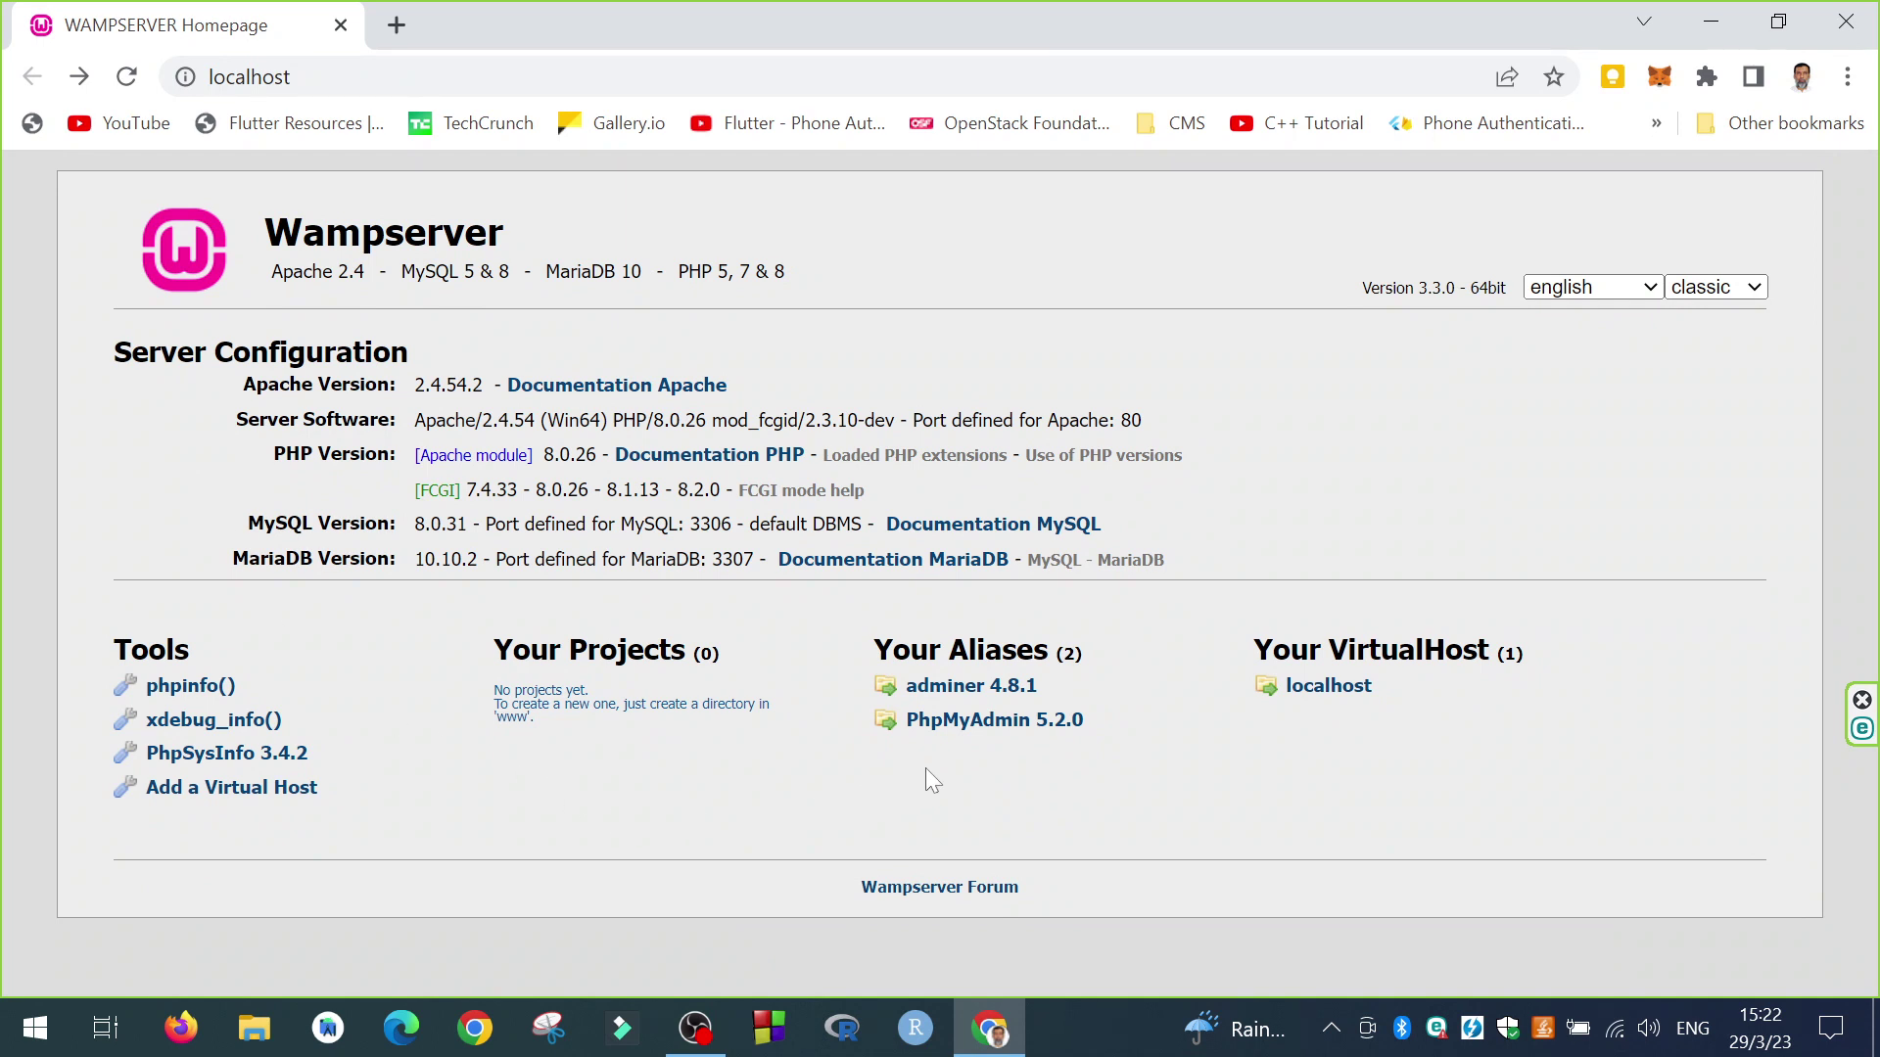
Step: Open PhpMyAdmin 5.2.0 and log in as root with a blank password on the MySQL server
click(985, 734)
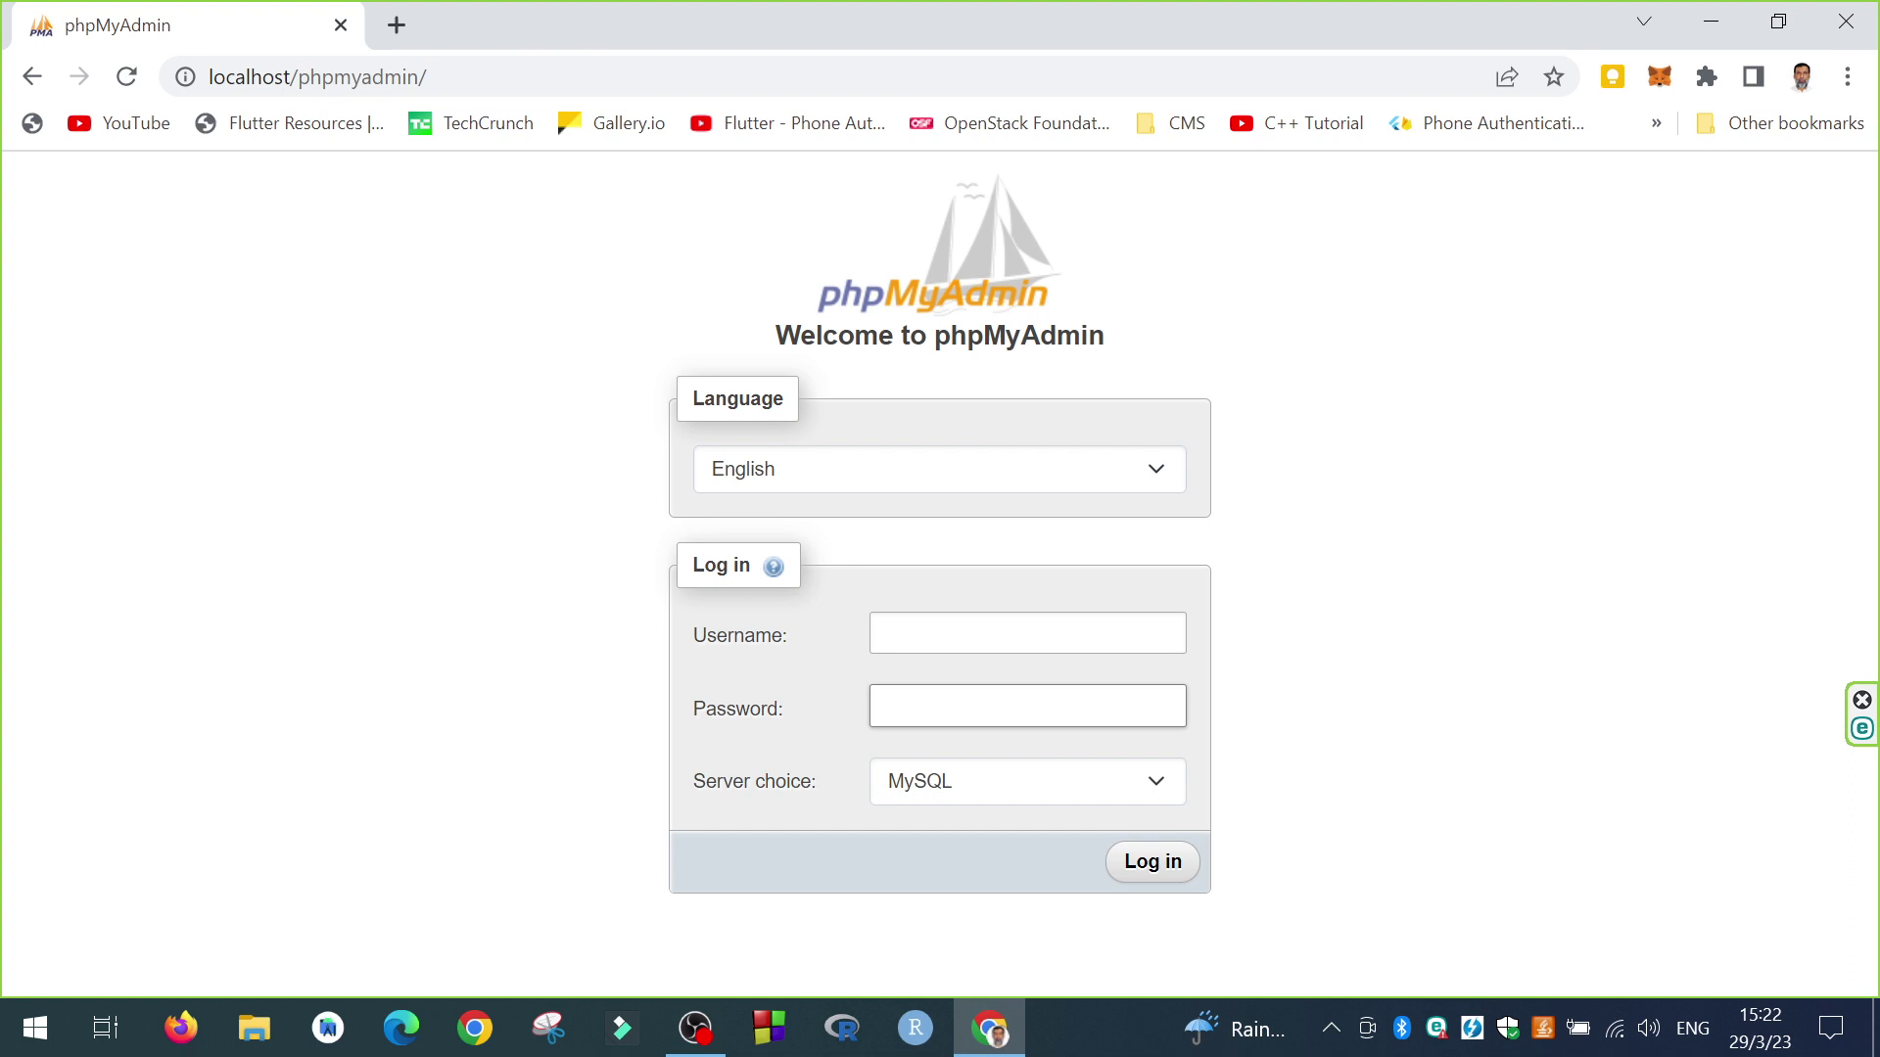
click(1439, 918)
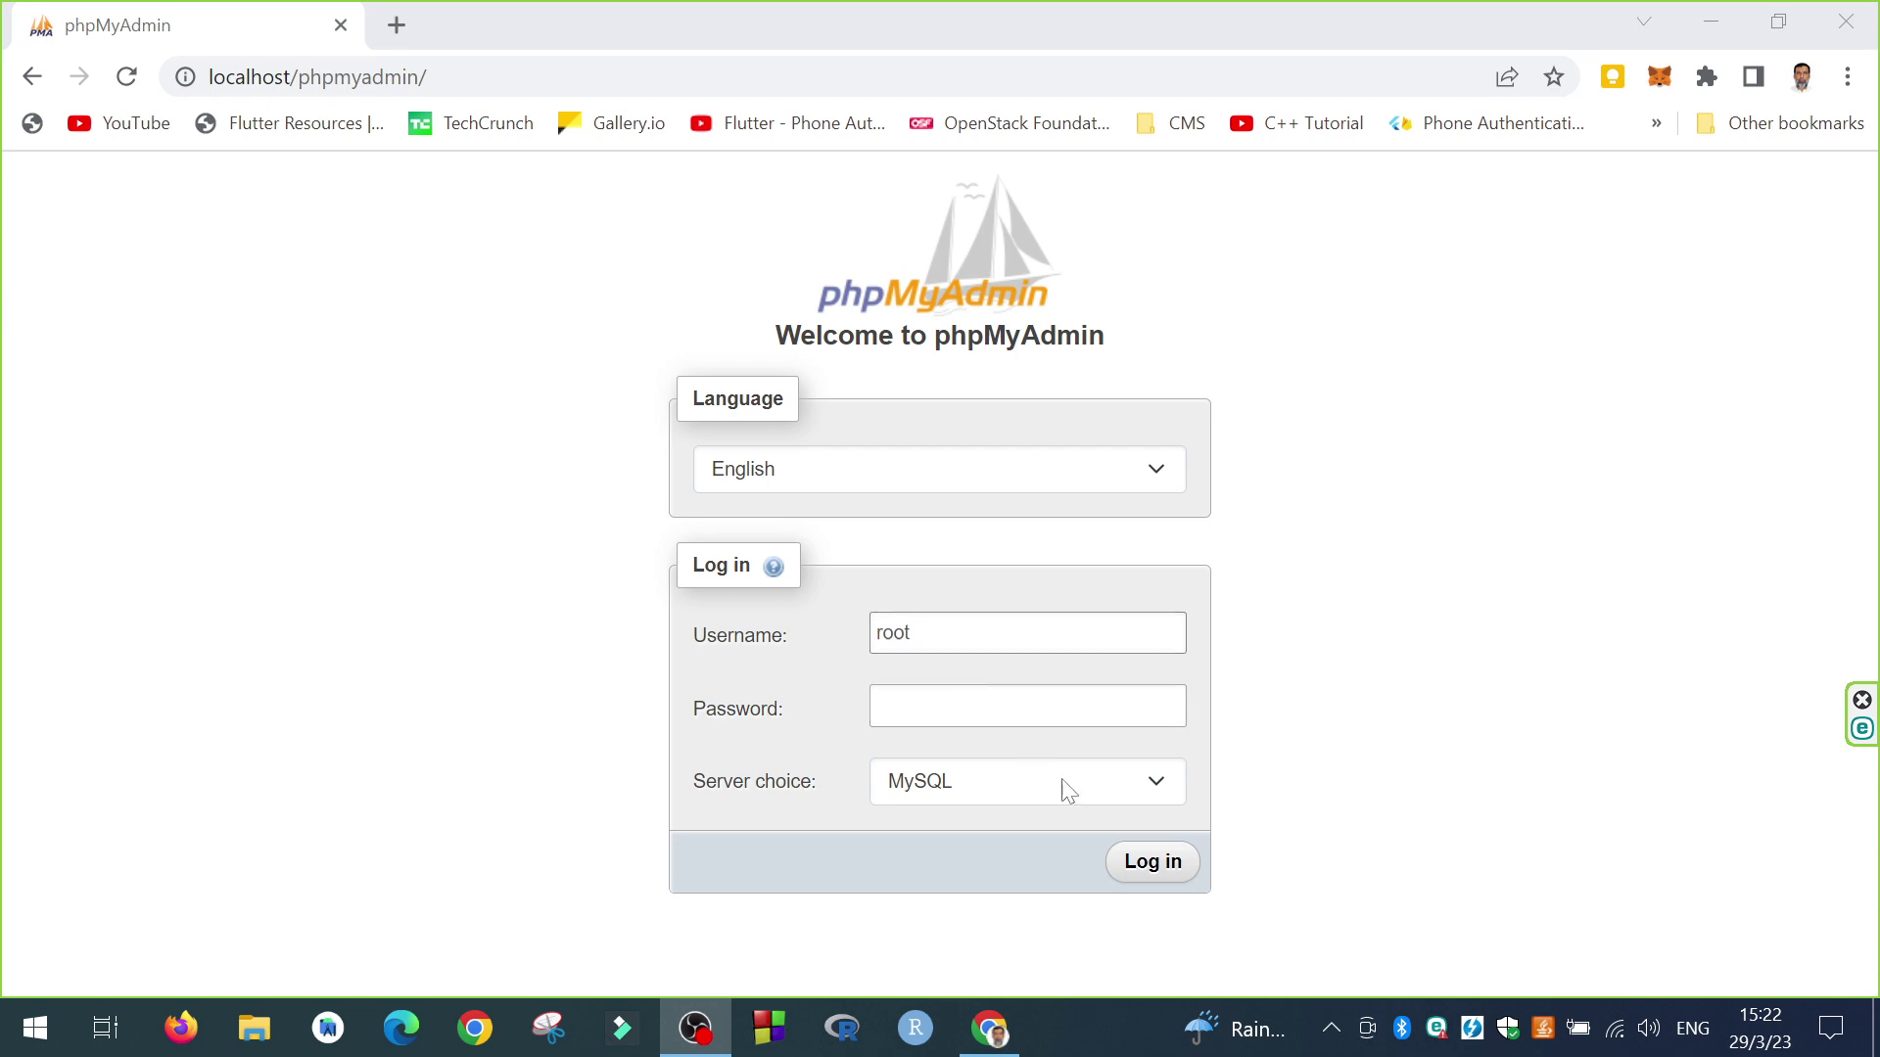
click(1170, 871)
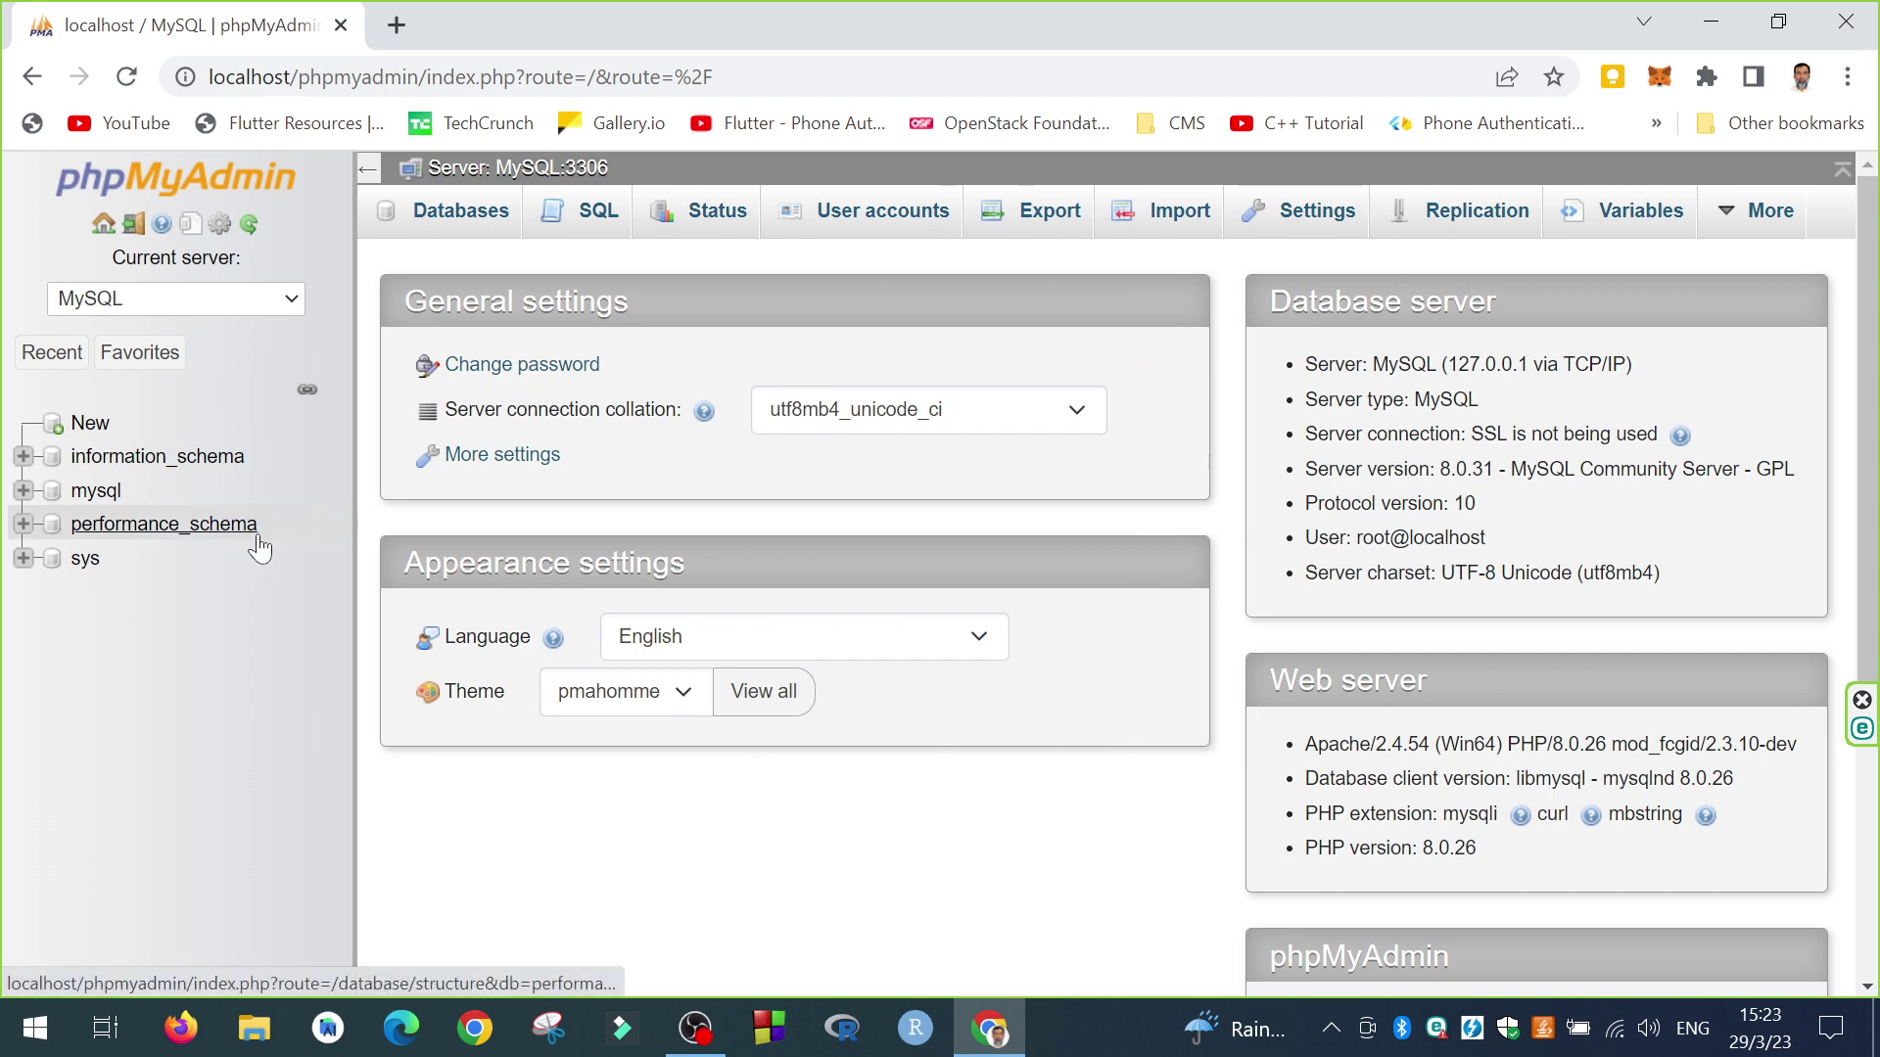
Step: Look over phpMyAdmin's databases and server settings, and return to the Wampserver homepage
scroll(195, 664, down, 3)
scroll(196, 664, up, 3)
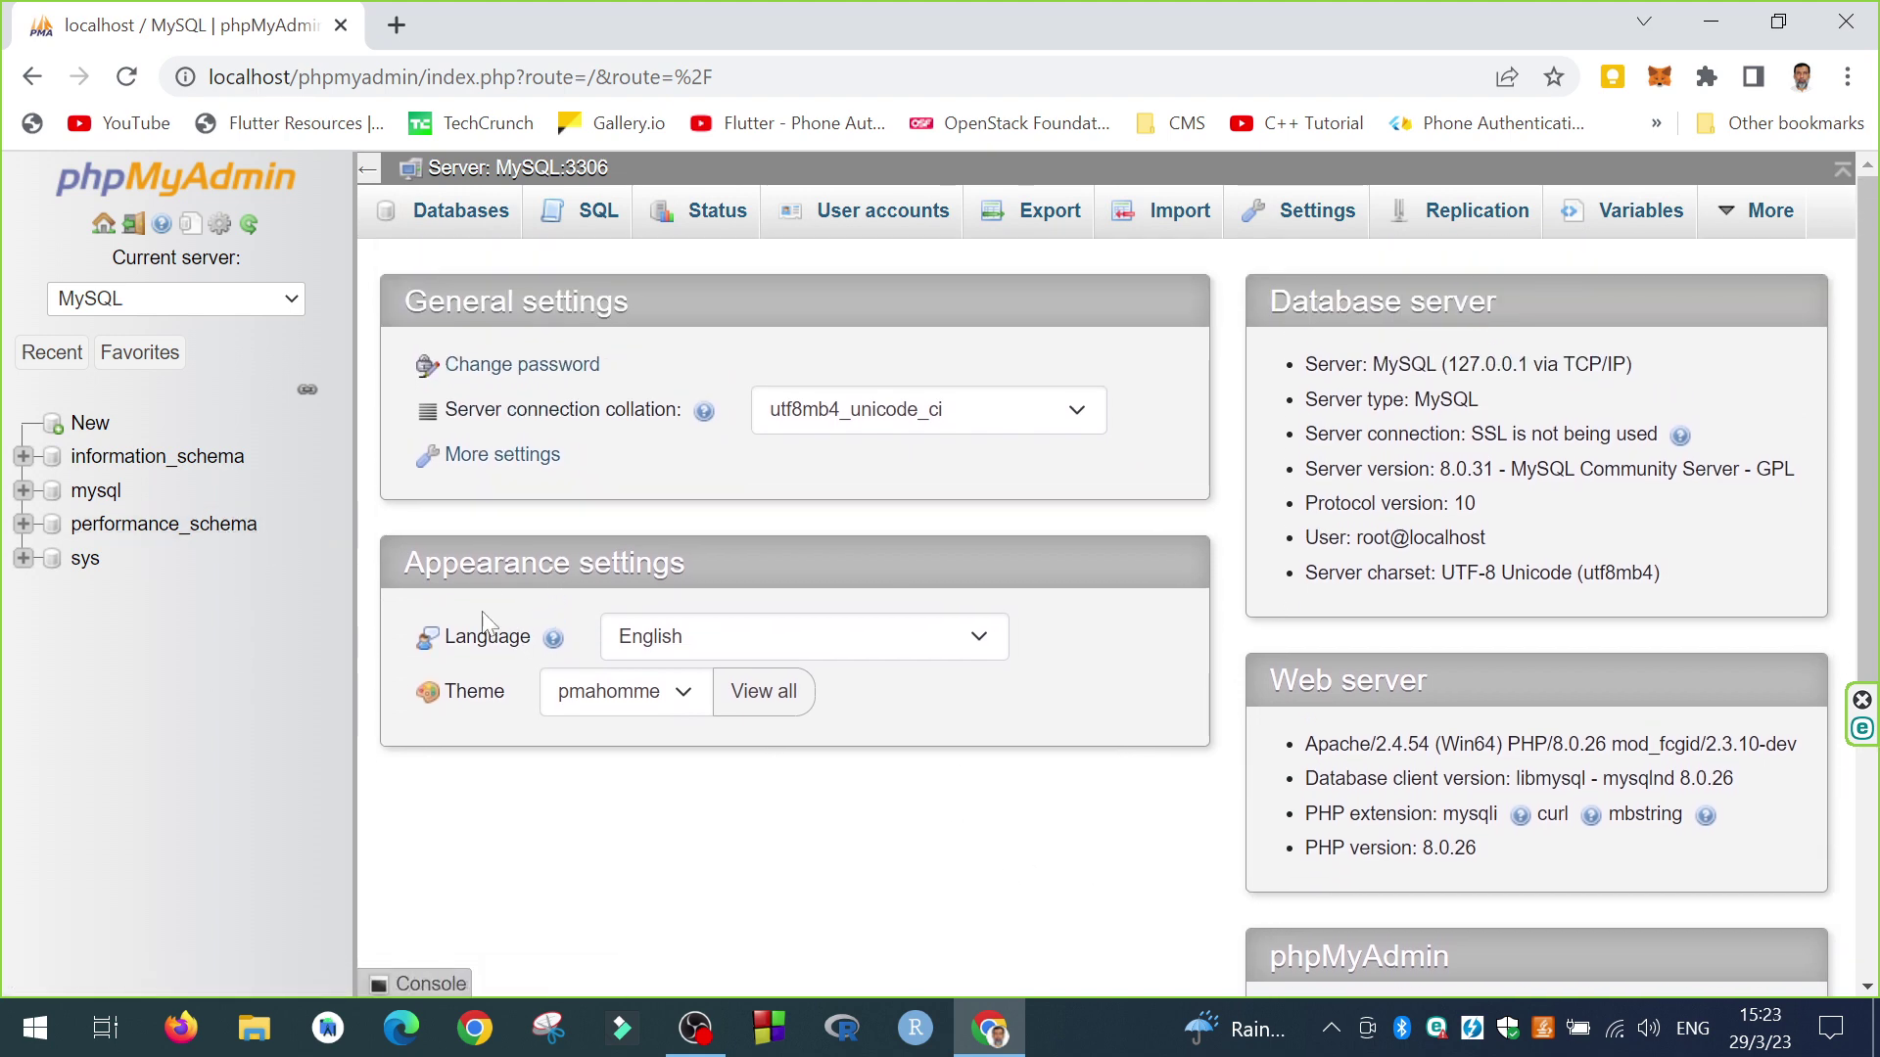
click(32, 78)
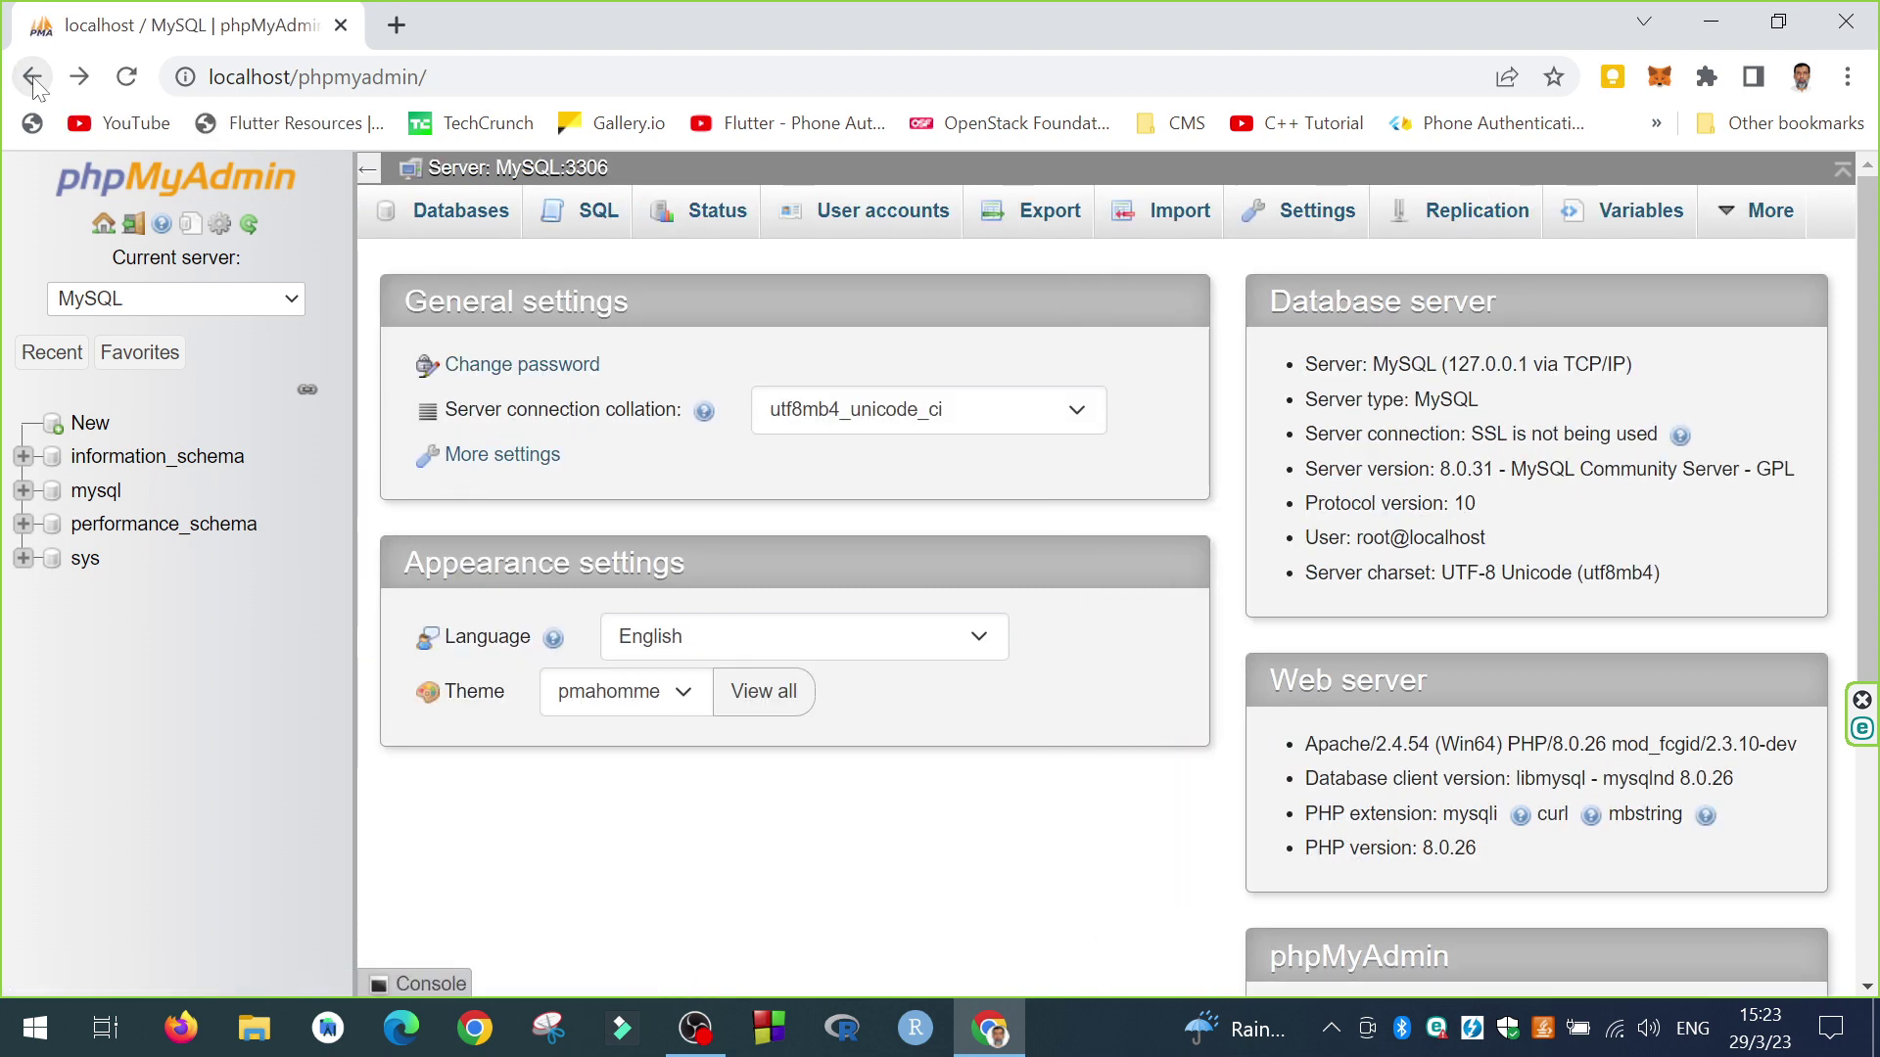
click(32, 77)
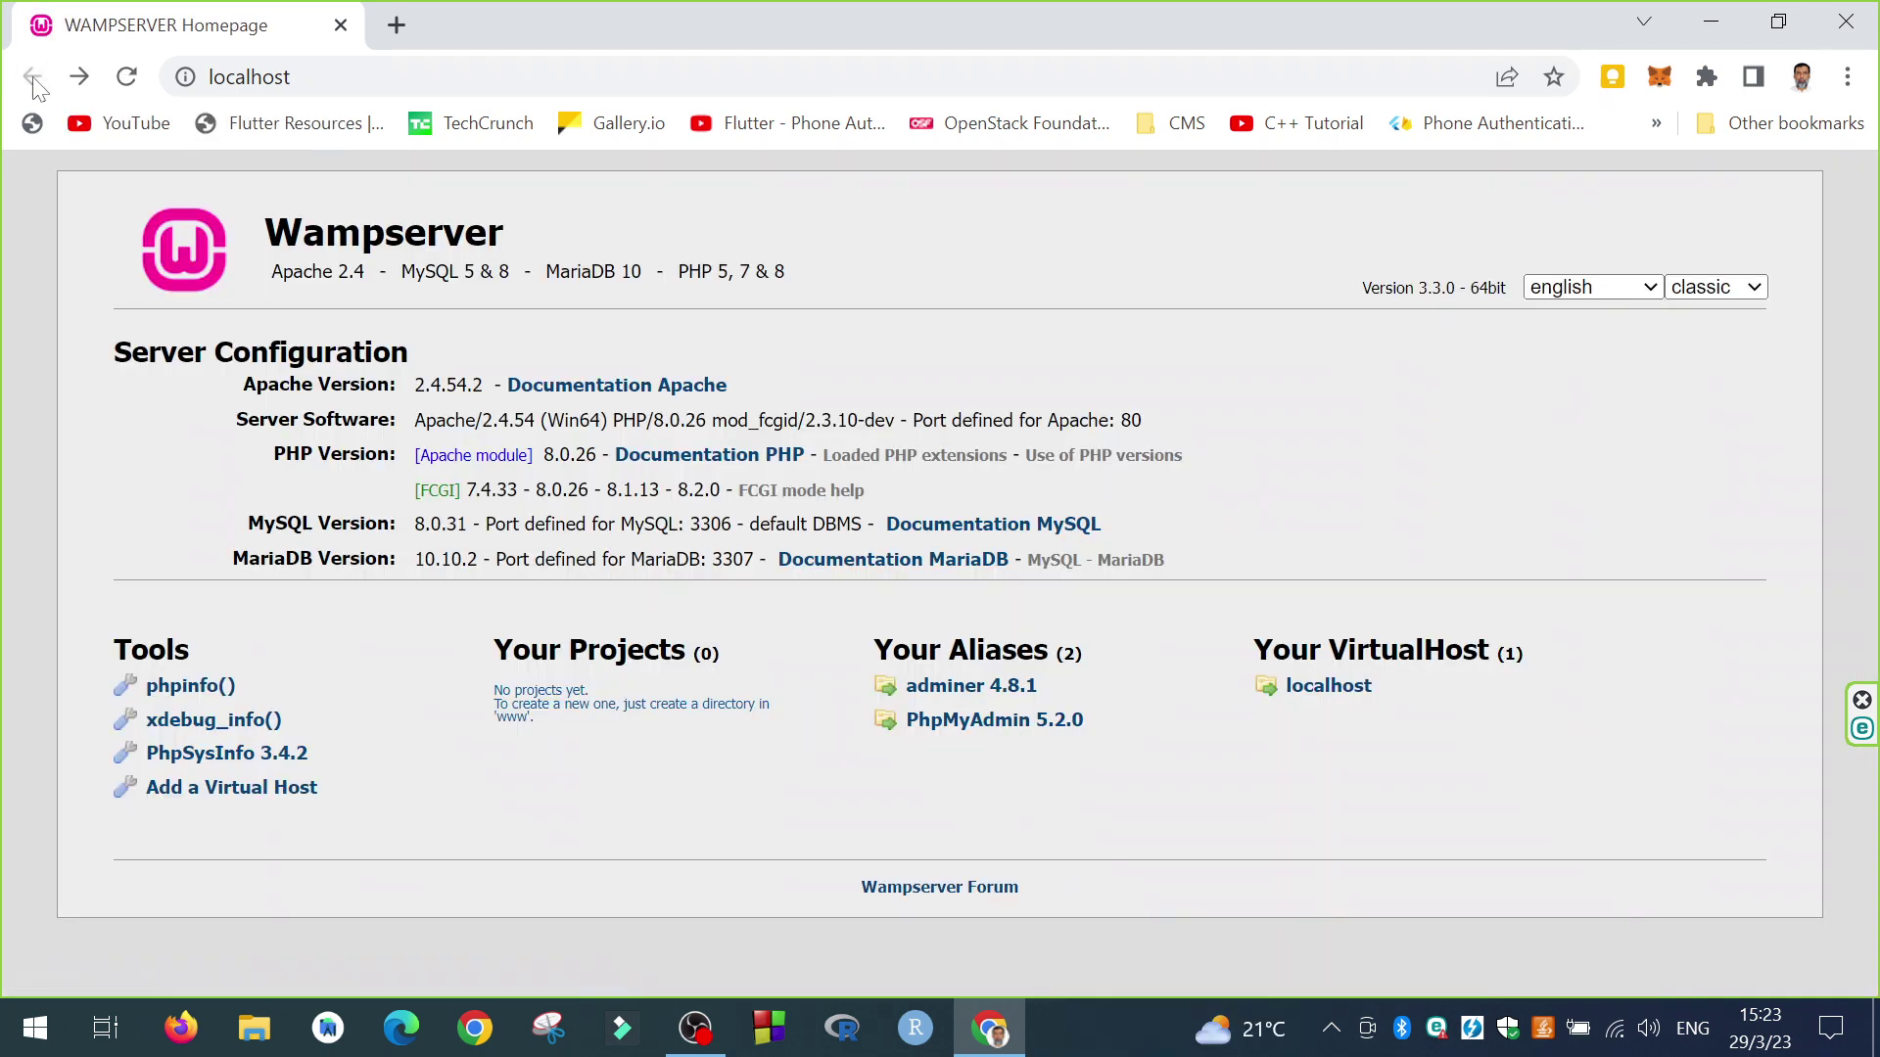